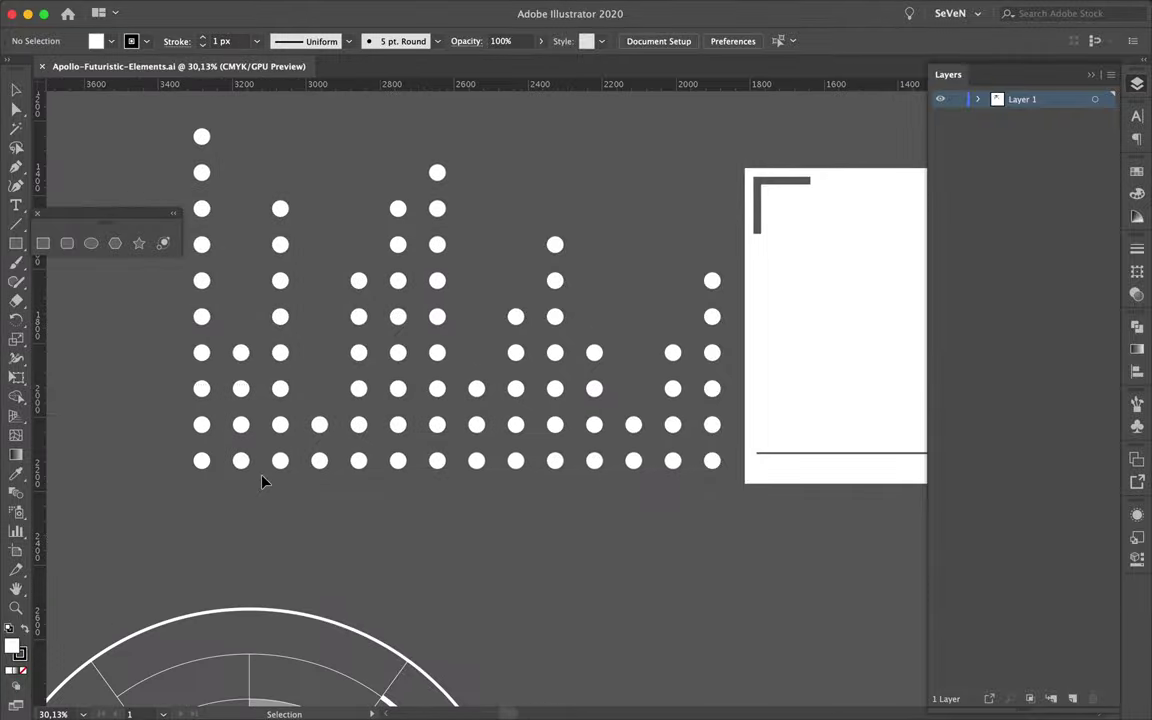
scroll(735, 643, up, 5)
Step: Copy the 3x3 dot group rightward several times, deleting some dots from each copy
scroll(745, 425, down, 3)
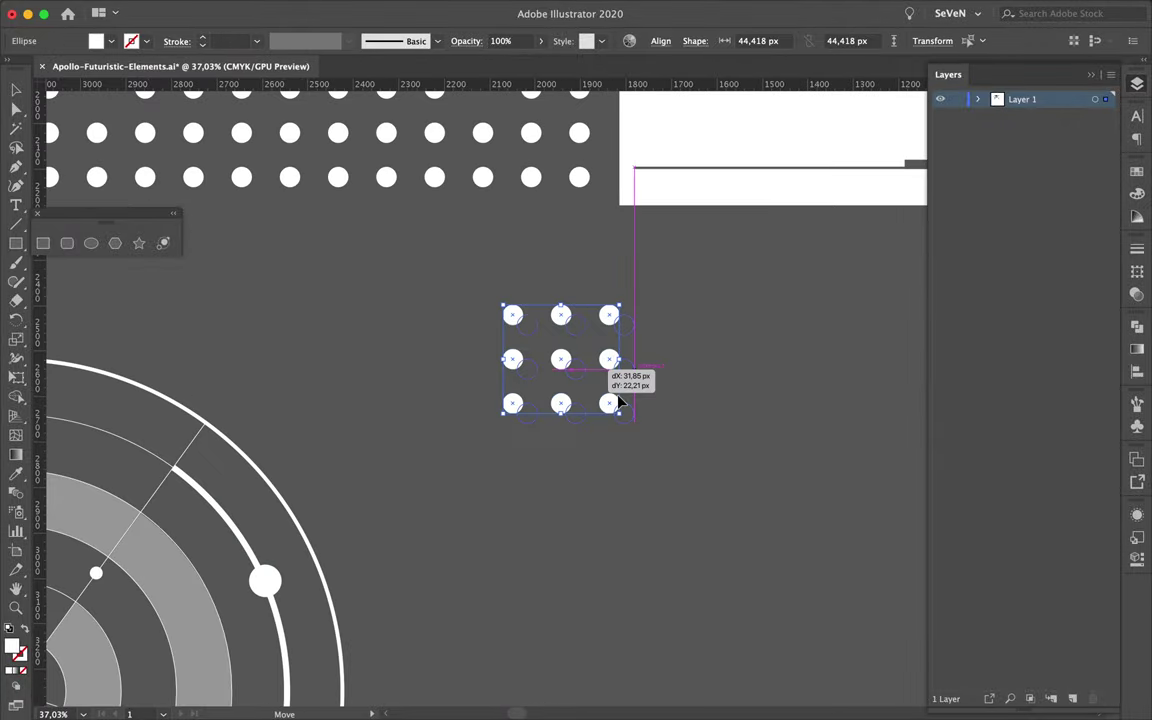
drag(707, 451, 549, 458)
key(Delete)
scroll(553, 462, right, 5)
drag(435, 389, 607, 393)
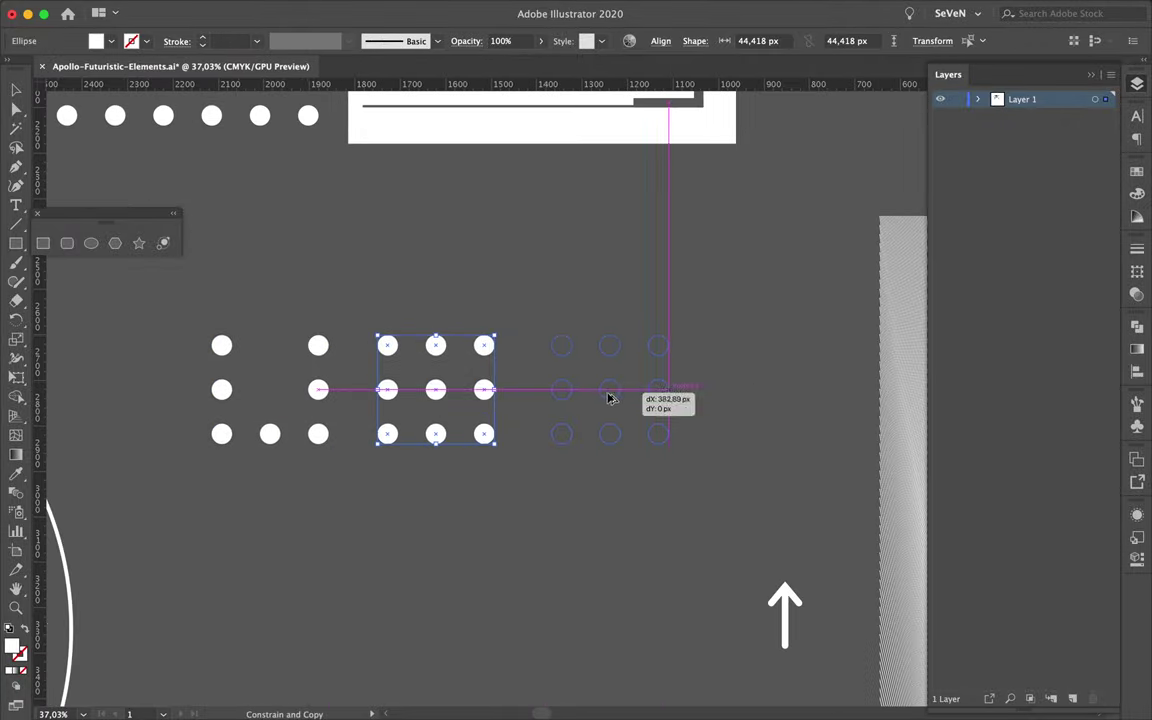
drag(540, 370, 616, 463)
key(Delete)
drag(486, 433, 738, 455)
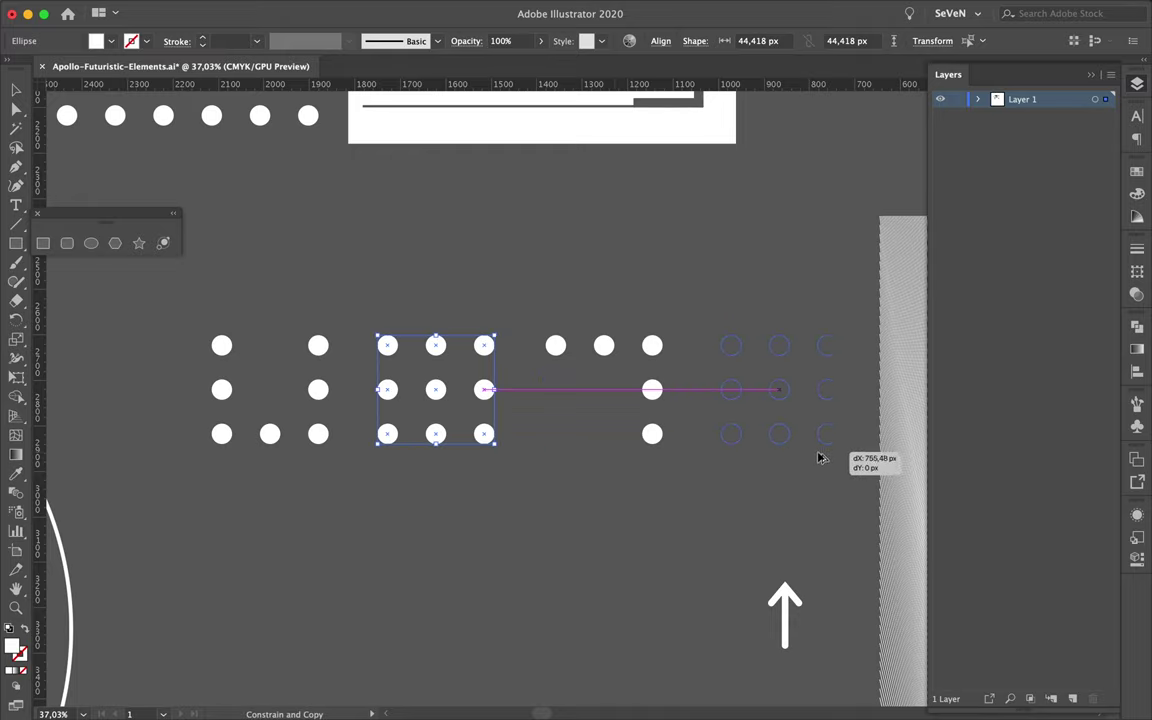
drag(810, 458, 810, 460)
Step: Select the middle 3x3 dot group and copy it further right along the row
scroll(790, 400, down, 5)
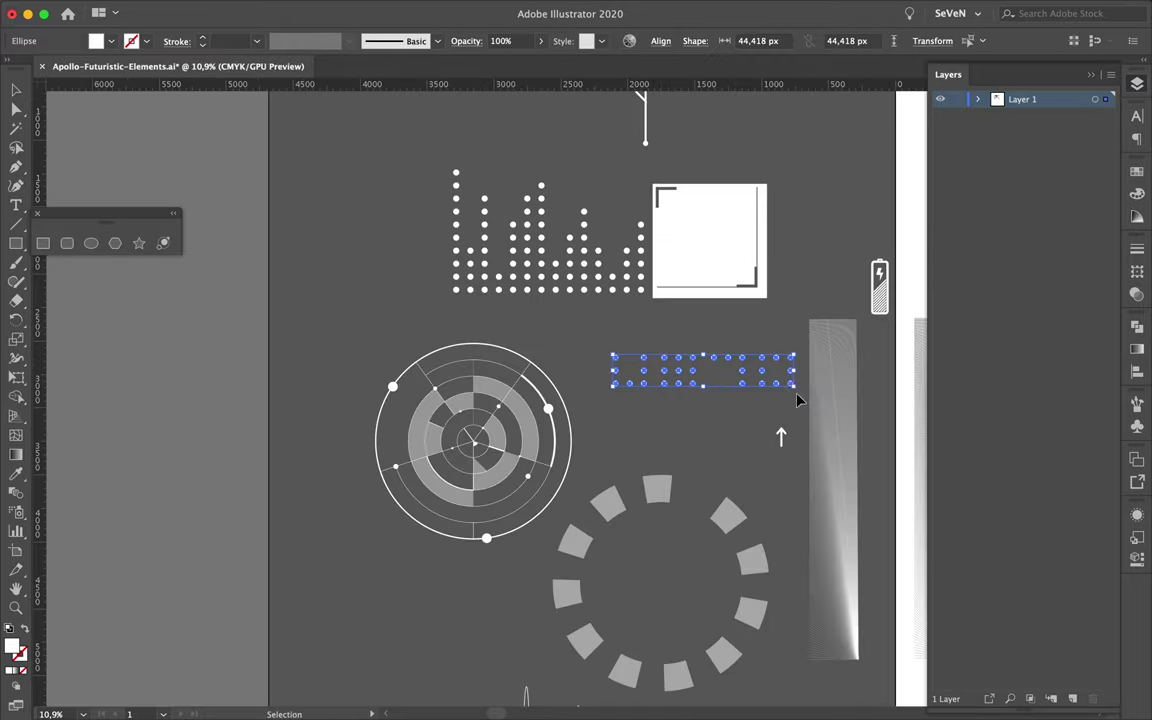
click(648, 376)
scroll(645, 366, up, 10)
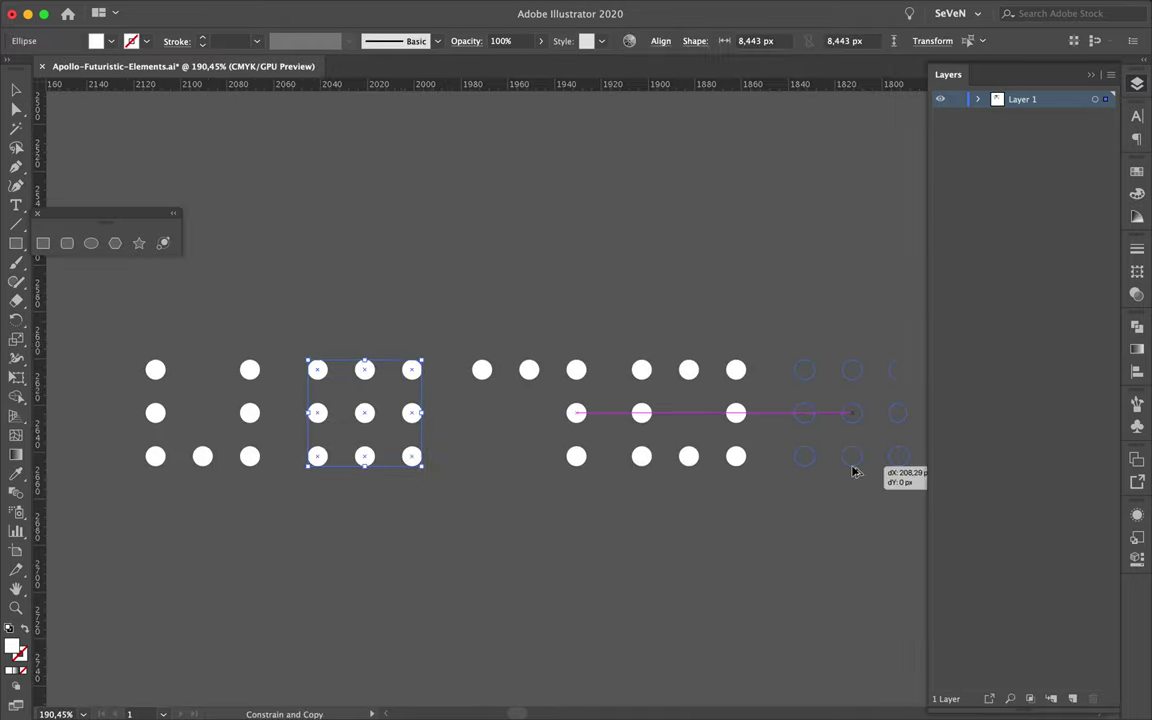
click(412, 371)
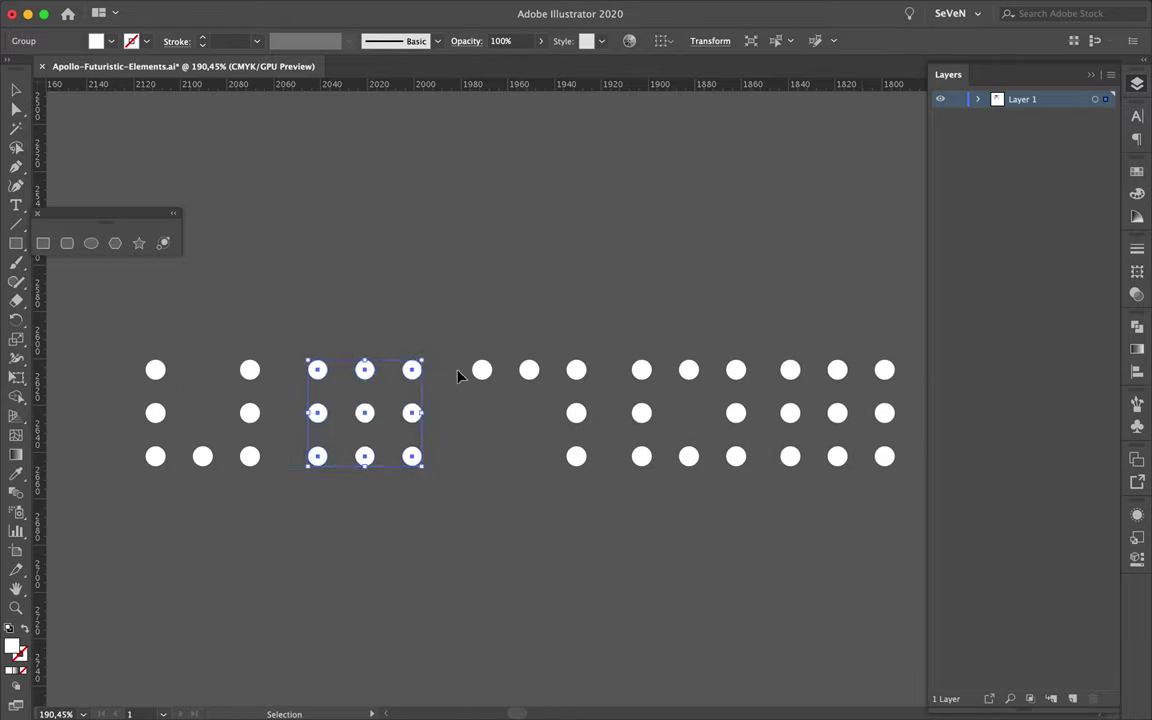
click(805, 365)
scroll(544, 372, down, 3)
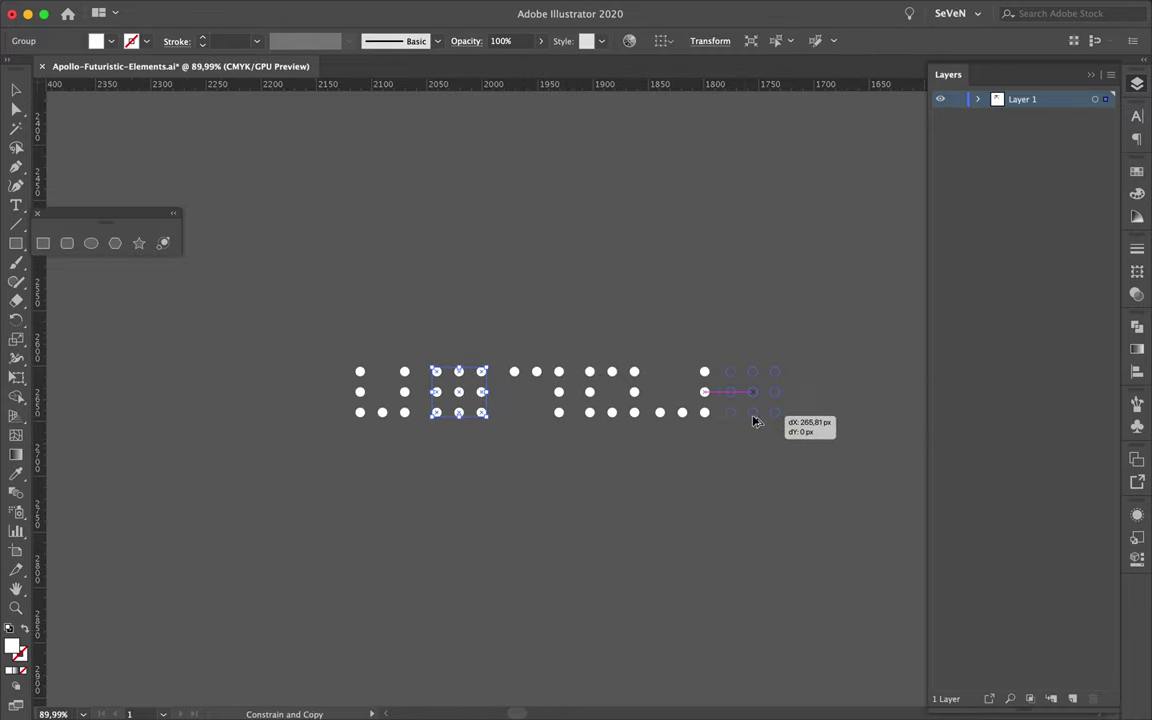
drag(757, 421, 757, 421)
scroll(740, 460, up, 2)
scroll(760, 410, up, 2)
Step: Edit the dots inside the new copies in isolation mode to shape letters
double_click(670, 401)
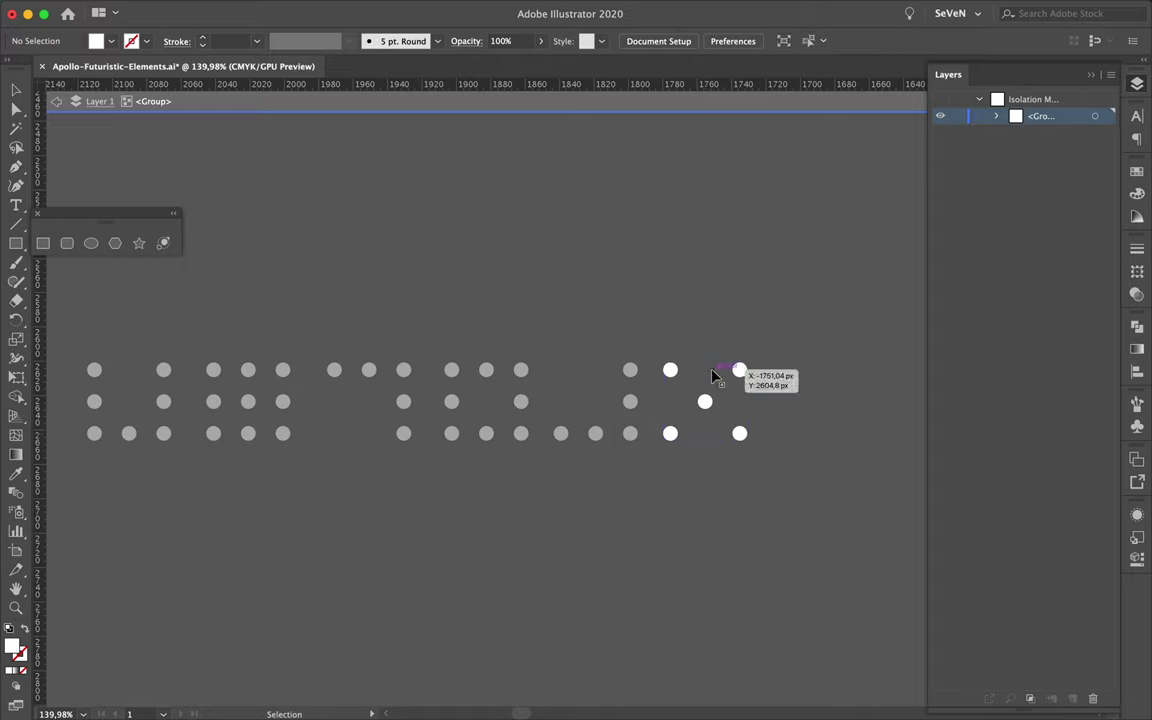
key(Escape)
scroll(425, 431, down, 2)
scroll(766, 442, up, 2)
double_click(679, 425)
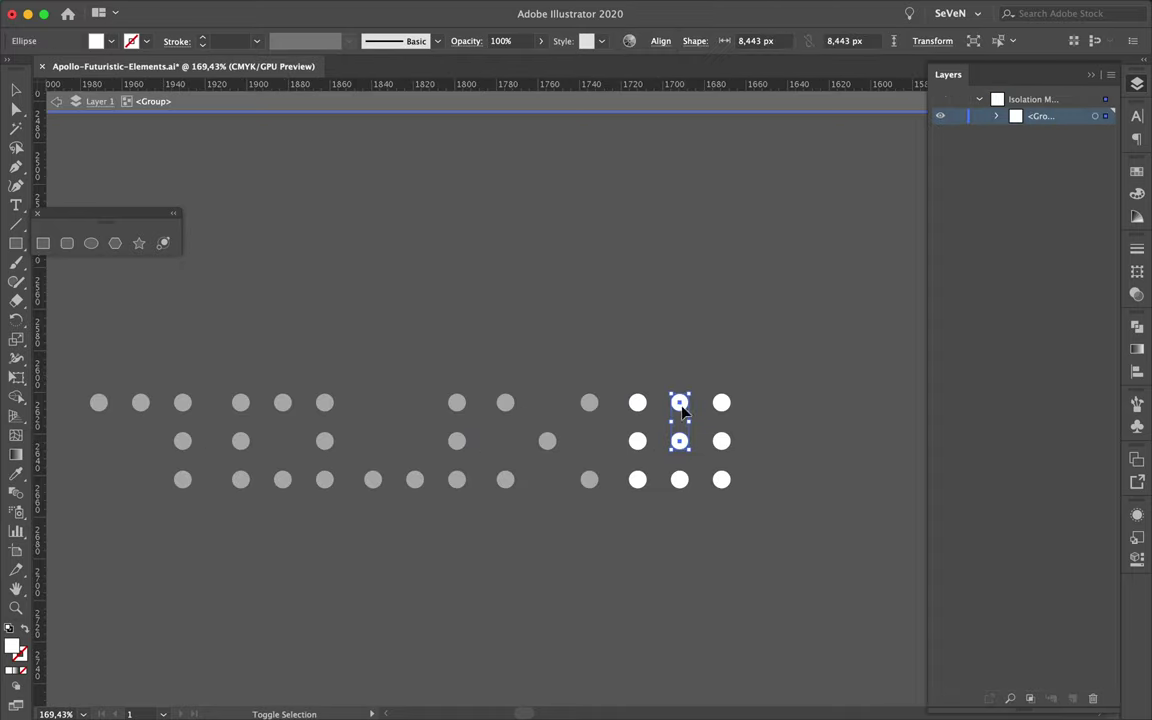
scroll(648, 607, down, 3)
key(Escape)
scroll(600, 560, up, 3)
click(290, 535)
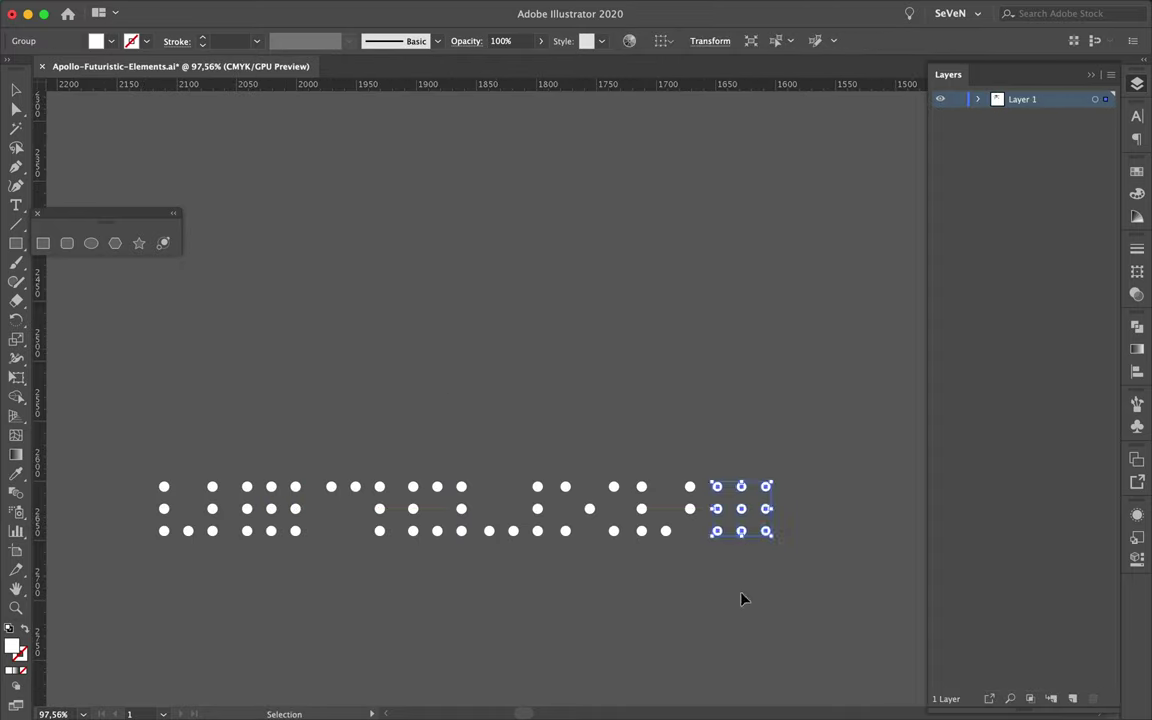
double_click(741, 535)
key(Escape)
Step: Copy two more dot groups to the row's end and remove unwanted dots from each
drag(244, 506, 834, 512)
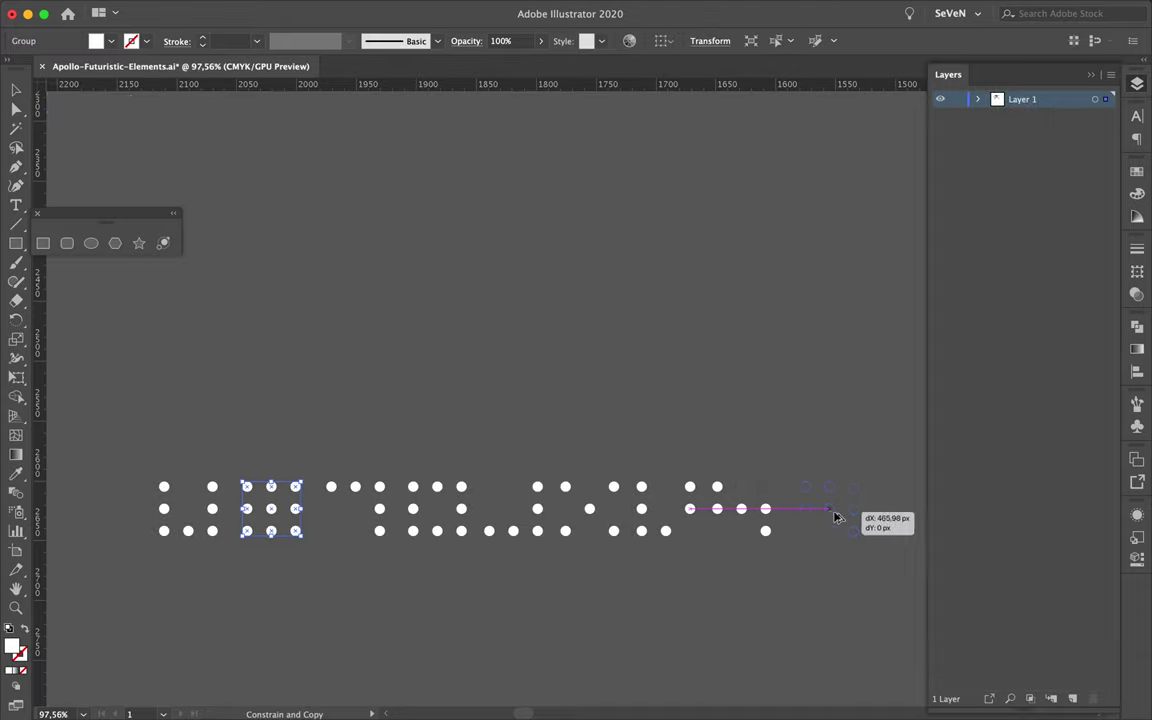
double_click(797, 511)
key(Delete)
key(Escape)
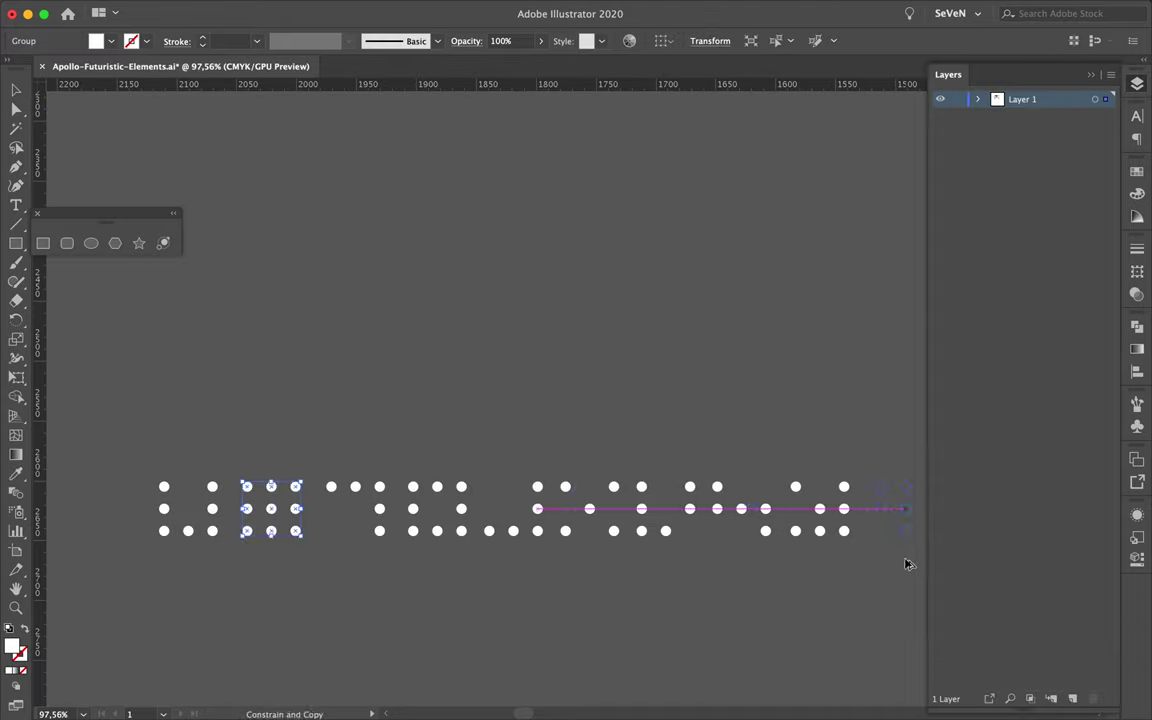
drag(908, 564, 800, 535)
double_click(800, 548)
key(Escape)
alt+scroll(810, 511, down, 2)
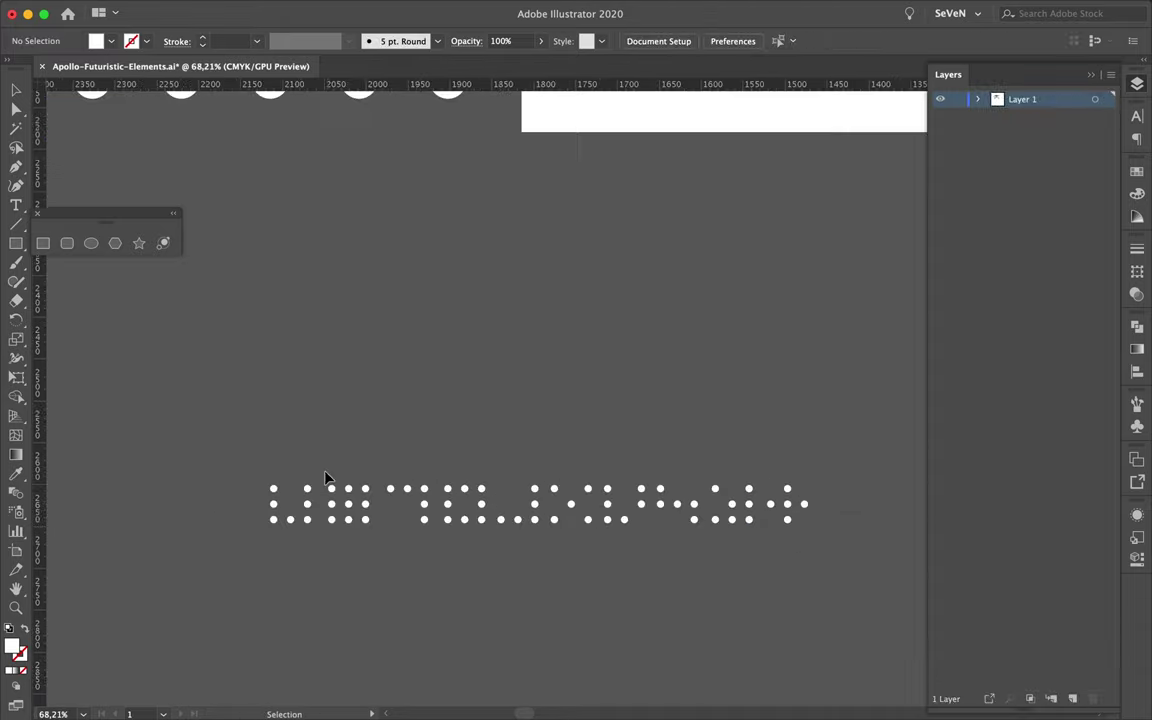
Step: Add two more dot-group copies on the right, trimming their dots into letter shapes
drag(728, 521, 760, 520)
alt+scroll(836, 411, up, 3)
double_click(733, 473)
key(Delete)
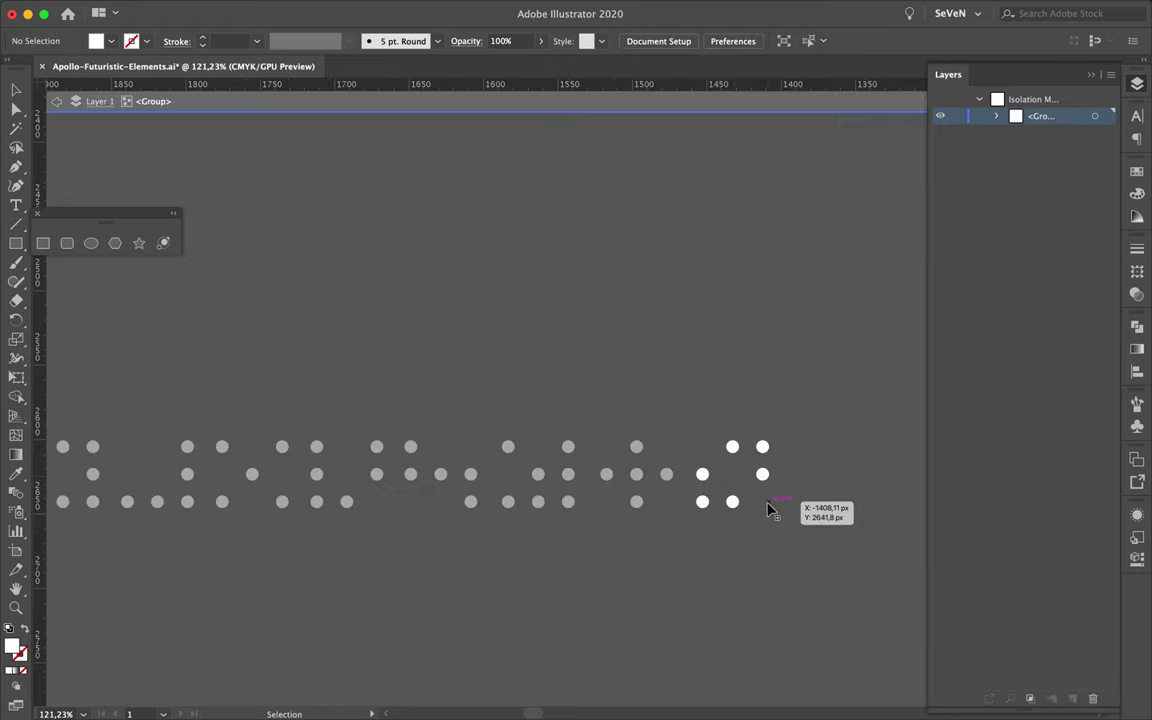
key(Escape)
alt+scroll(771, 509, down, 3)
drag(193, 495, 188, 488)
alt+scroll(188, 488, up, 3)
double_click(193, 327)
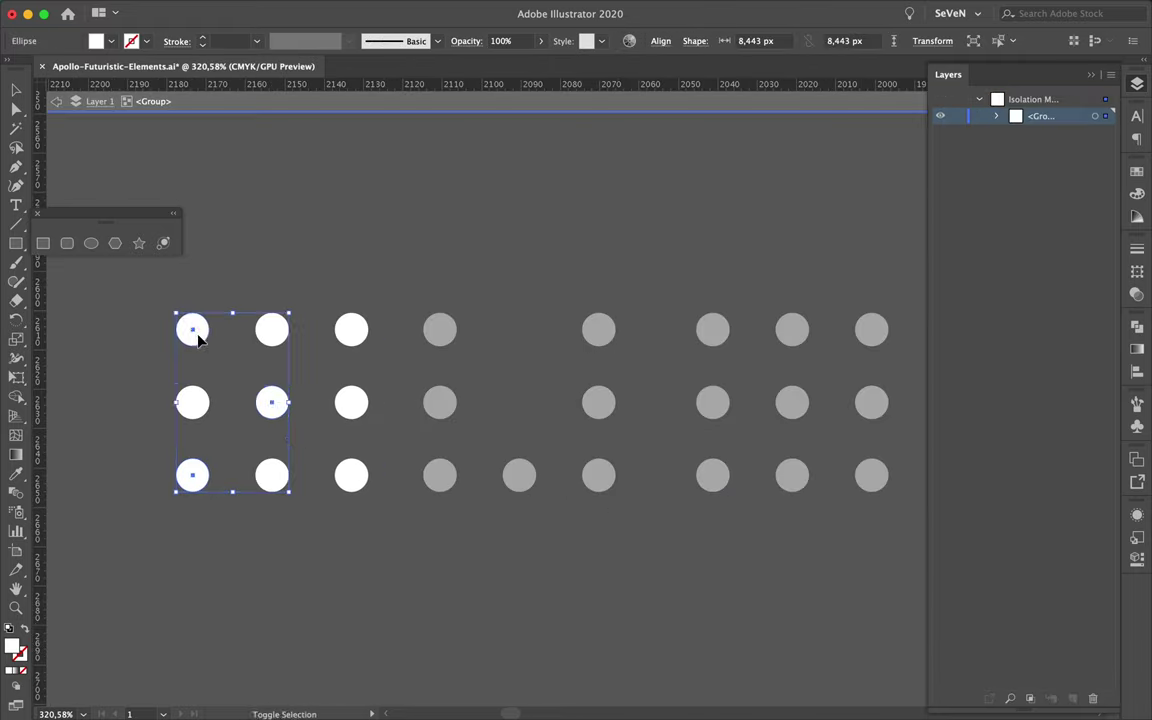
alt+scroll(198, 337, down, 3)
key(Escape)
drag(282, 469, 222, 469)
Step: Start a second row by copying a dot group down and removing some of its dots
drag(346, 413, 346, 463)
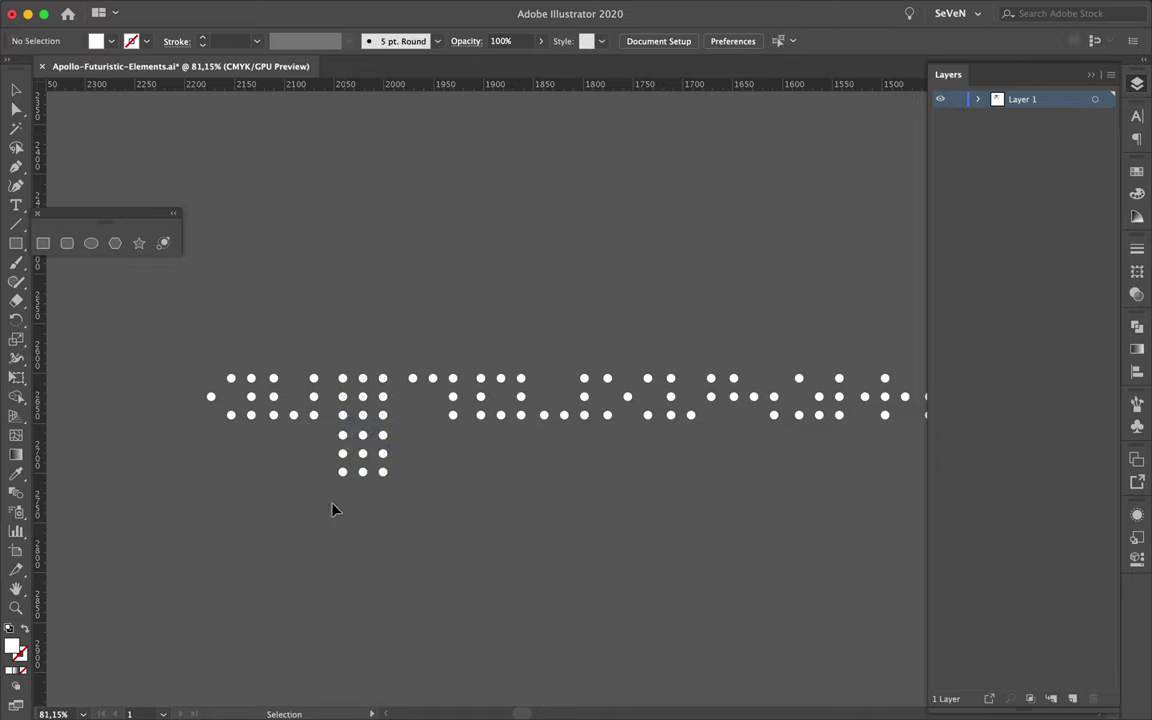
double_click(342, 434)
key(Delete)
key(Escape)
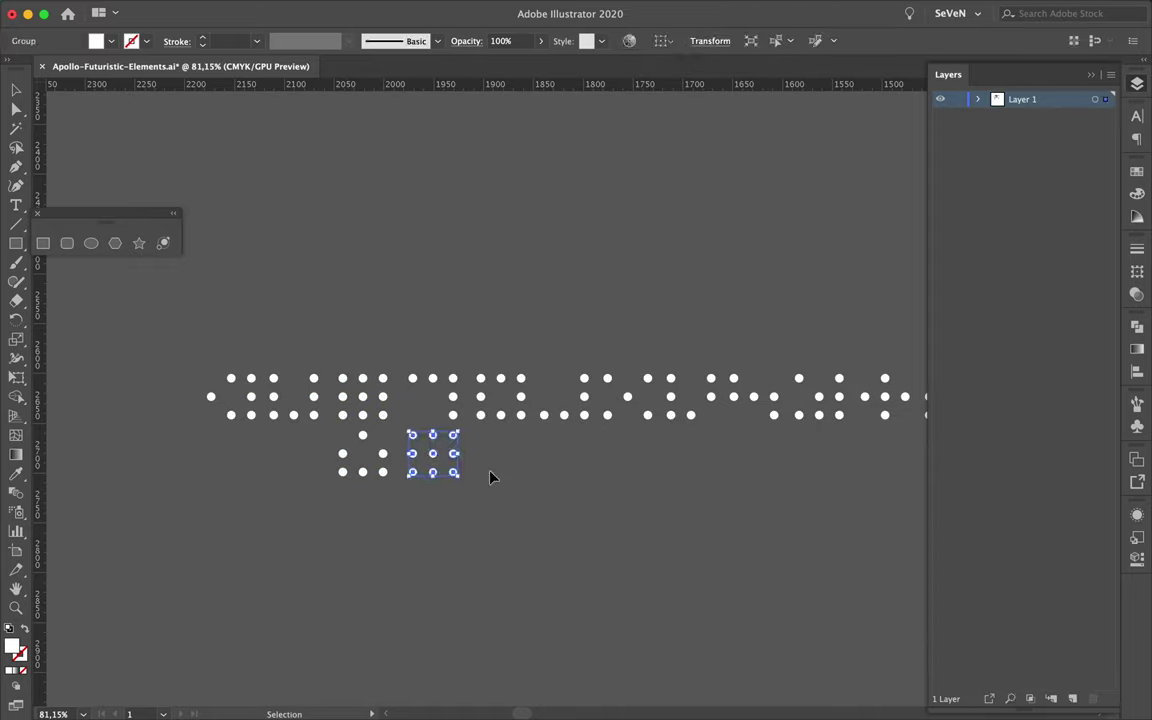
scroll(482, 467, up, 3)
double_click(437, 419)
key(Escape)
scroll(465, 419, down, 2)
Step: Copy more dot groups along the second row and trim their dots
mouse_move(395, 386)
mouse_down()
mouse_move(515, 441)
mouse_move(590, 413)
mouse_move(560, 452)
mouse_up()
double_click(517, 437)
key(Escape)
double_click(606, 450)
key(Escape)
click(362, 372)
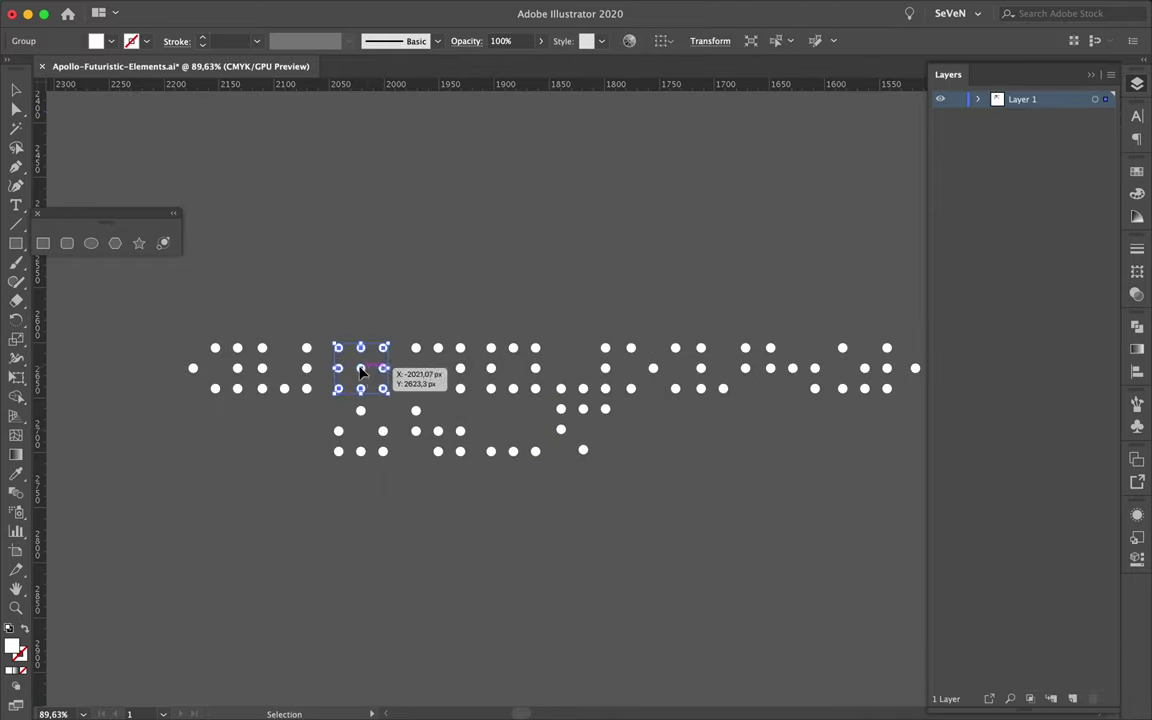
drag(656, 434, 660, 434)
double_click(690, 428)
key(Escape)
click(752, 469)
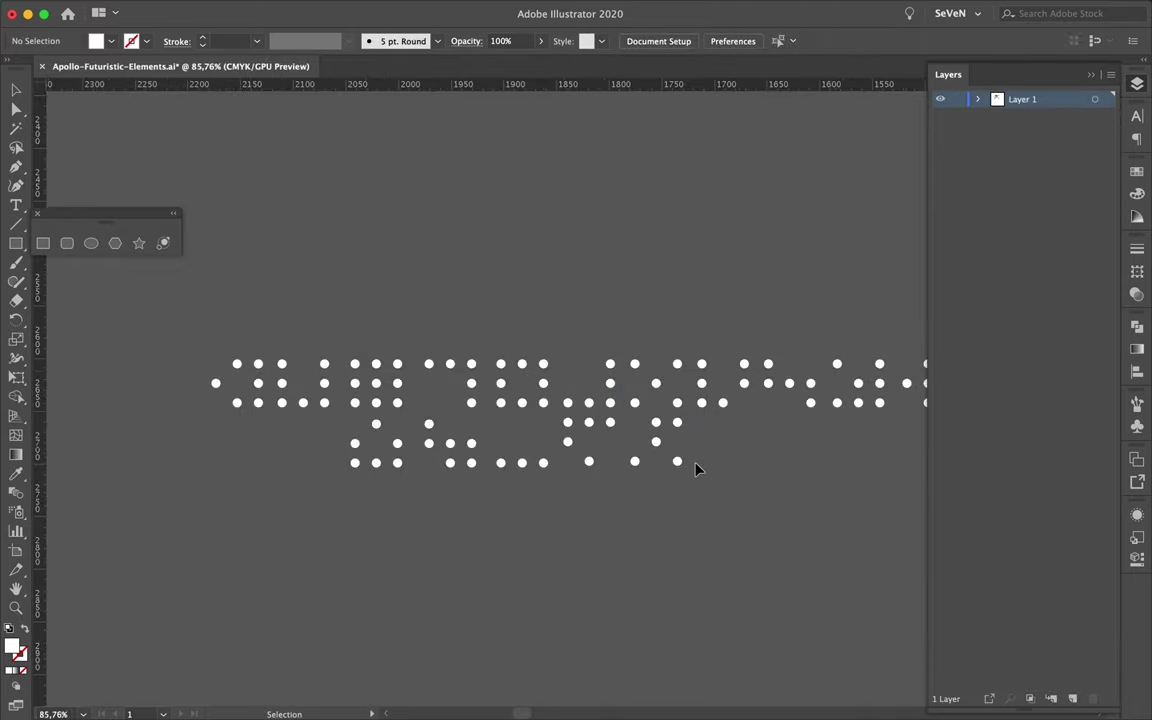
Step: Reshape more second-row groups, undoing one misplaced dot-group copy
double_click(711, 447)
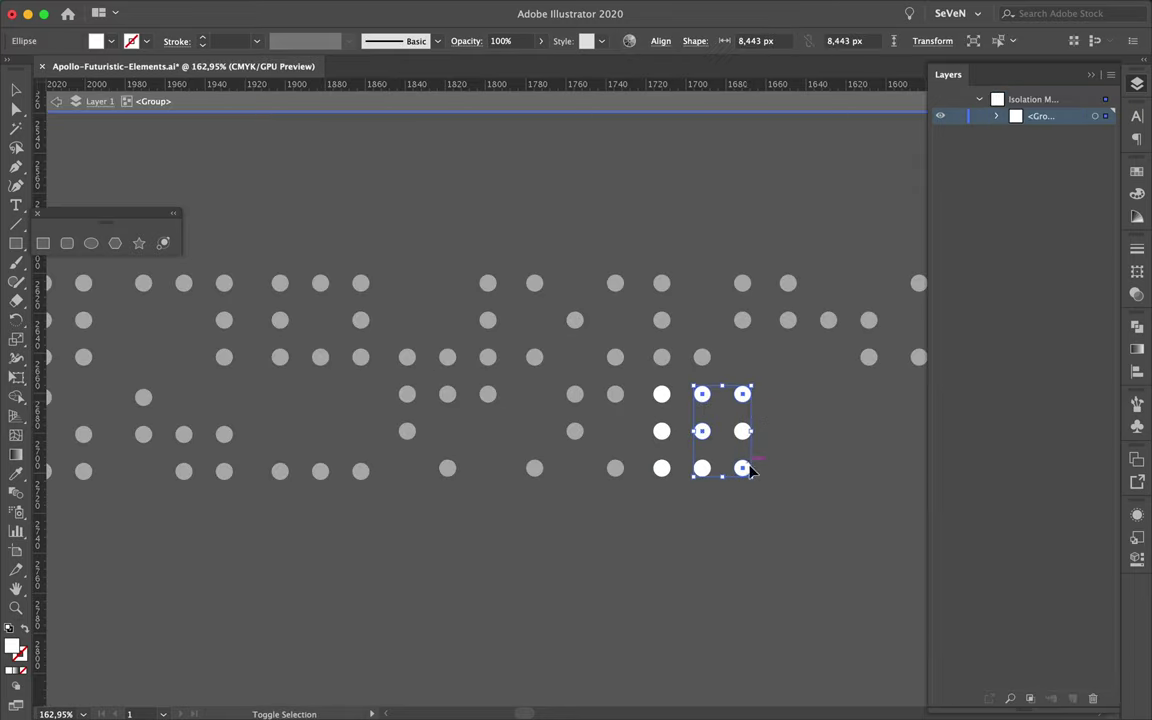
key(Escape)
scroll(397, 450, up, 5)
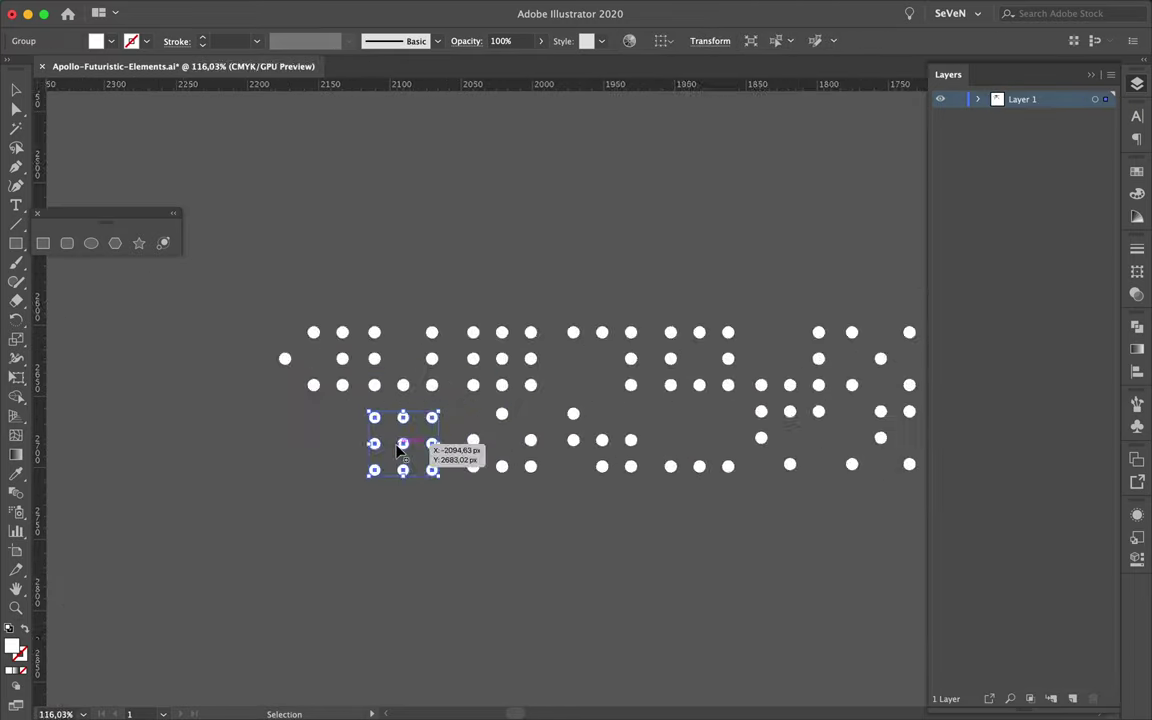
double_click(413, 435)
key(Escape)
scroll(363, 499, down, 3)
mouse_move(477, 428)
mouse_down()
mouse_move(320, 508)
mouse_move(321, 465)
mouse_up()
key(ctrl+z)
scroll(334, 473, down, 3)
click(291, 428)
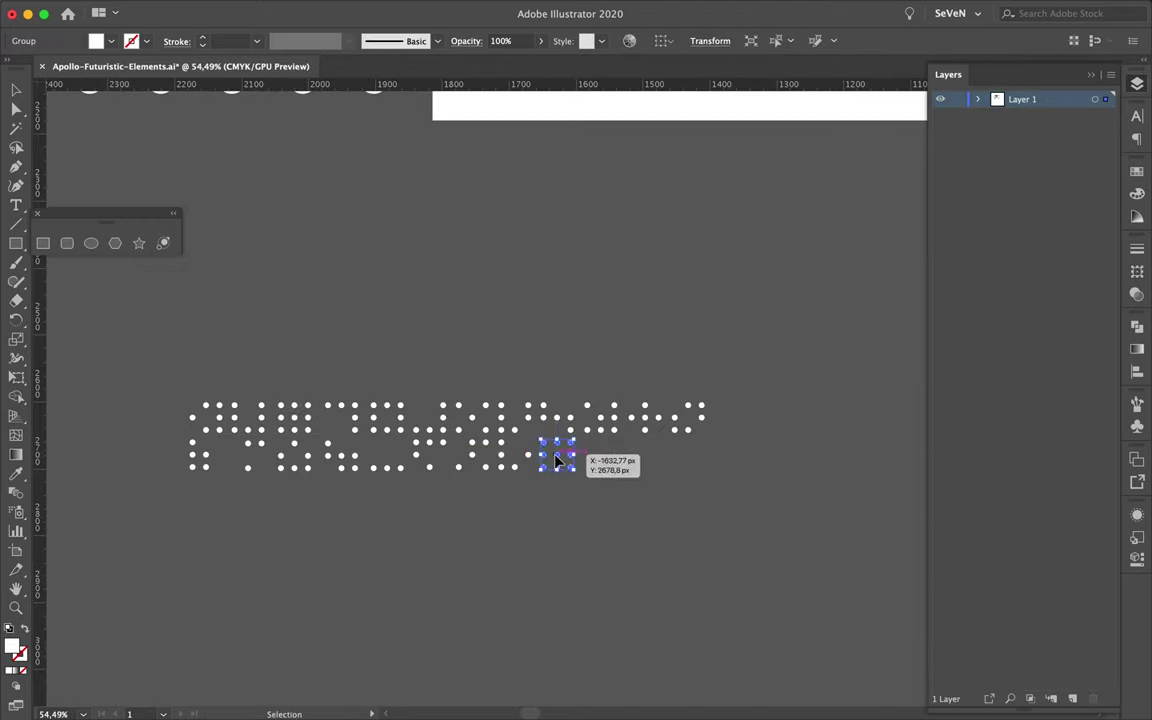
Step: Remove dots from a second-row group and add another trimmed copy beside it
double_click(557, 461)
scroll(557, 461, up, 5)
drag(607, 499, 563, 419)
key(Escape)
scroll(400, 410, down, 3)
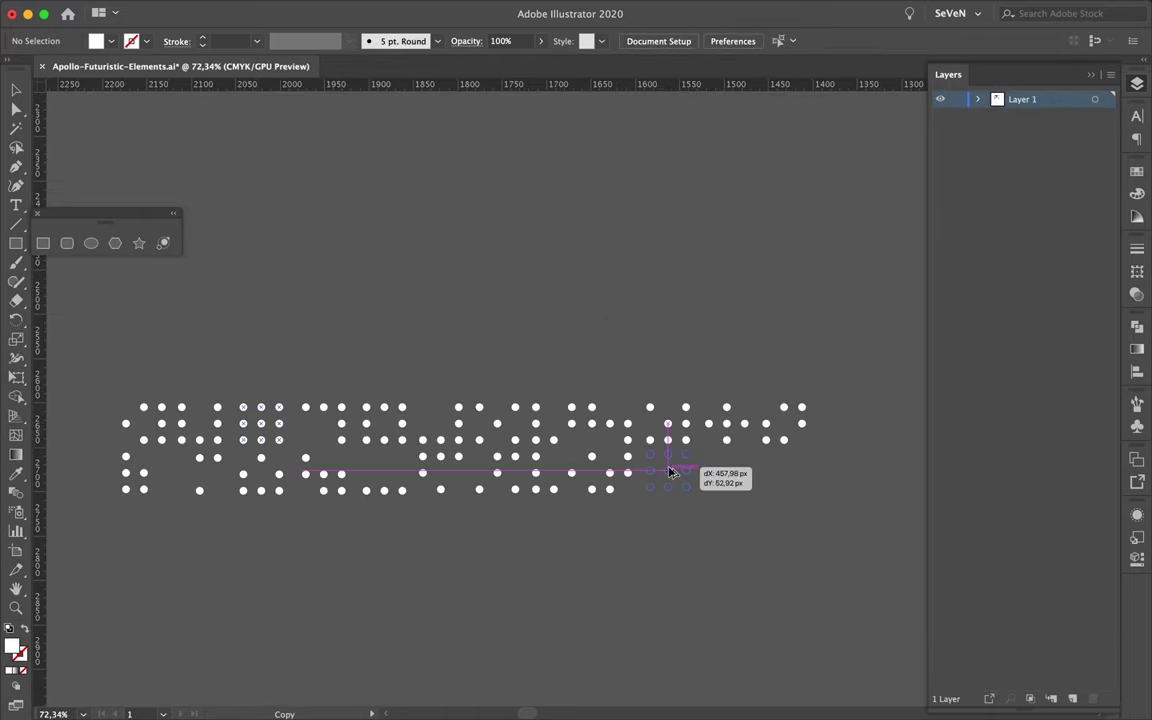
drag(672, 472, 672, 472)
scroll(672, 472, up, 5)
double_click(666, 481)
key(Escape)
scroll(348, 412, down, 5)
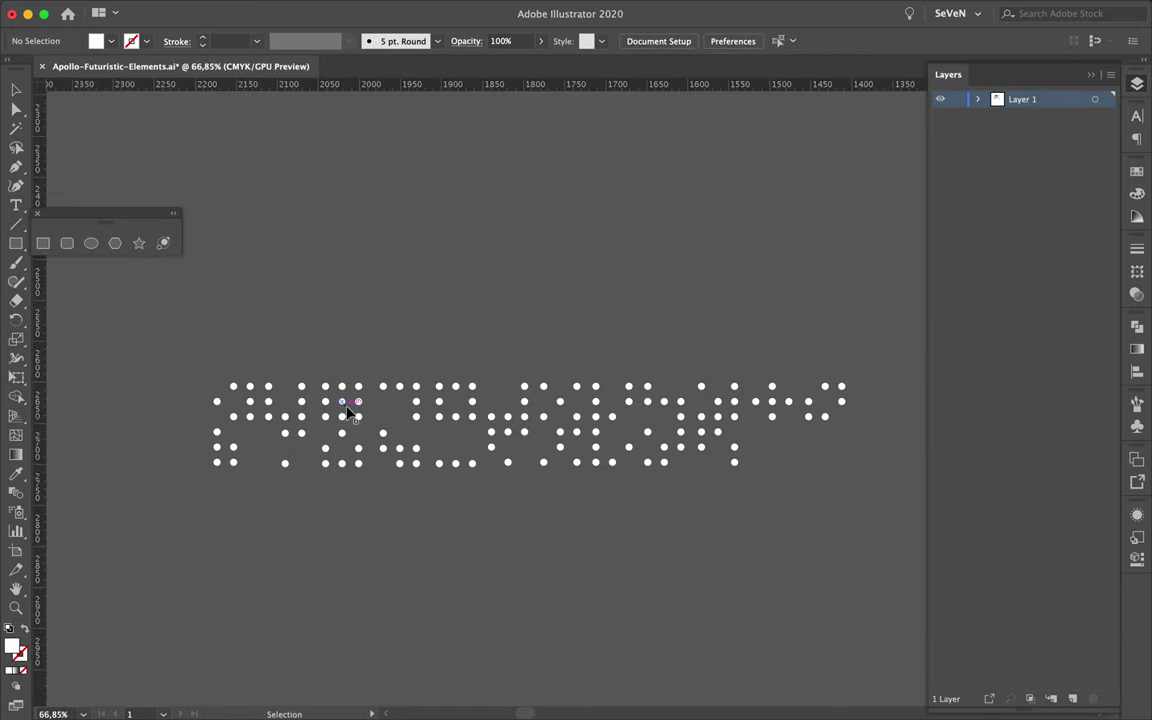
Step: Complete the second row with a final dot-group copy at its end, edited into shape
scroll(790, 460, up, 5)
double_click(700, 437)
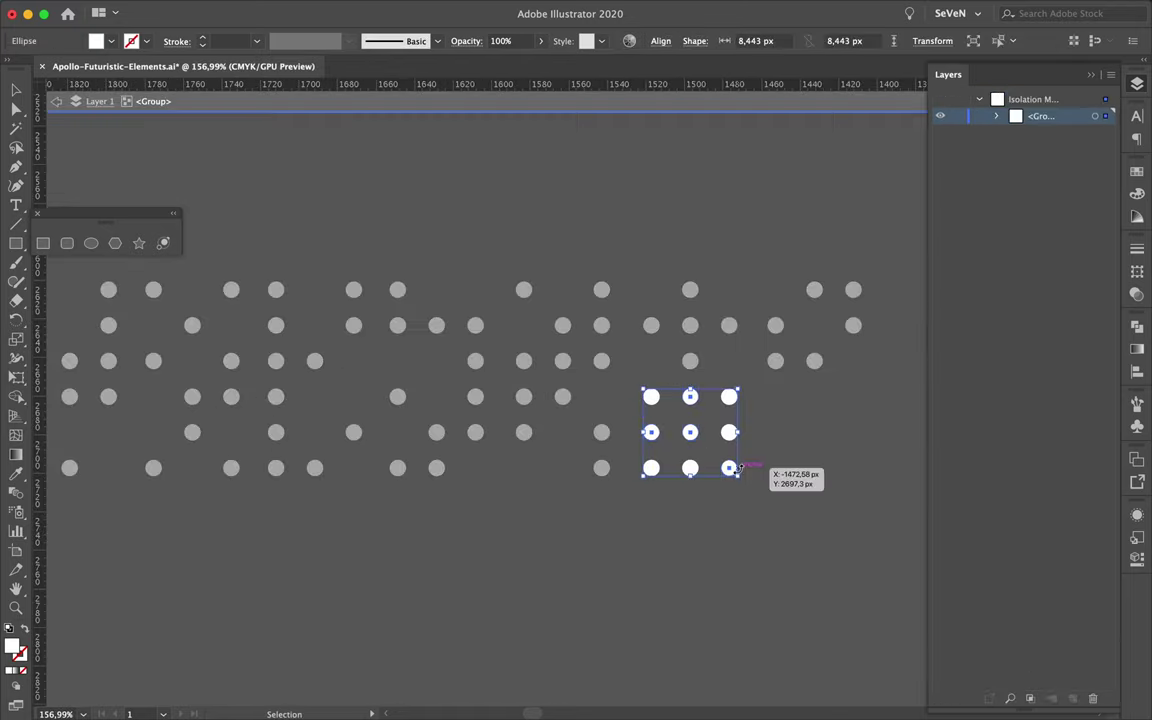
key(Escape)
scroll(253, 418, down, 3)
drag(776, 468, 778, 470)
scroll(778, 470, up, 4)
double_click(803, 496)
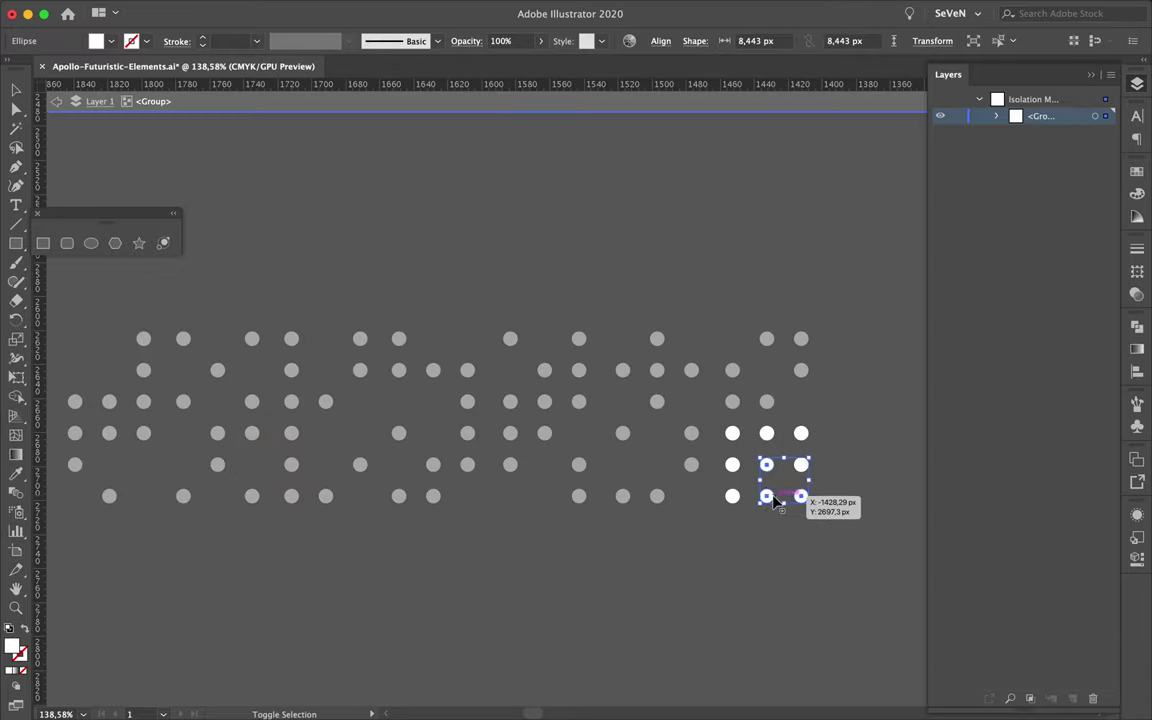
key(Escape)
scroll(481, 514, down, 4)
Step: Copy the finished dot lettering and paste it into the Photoshop poster
click(515, 495)
key(super+c)
key(super+Tab)
key(super+v)
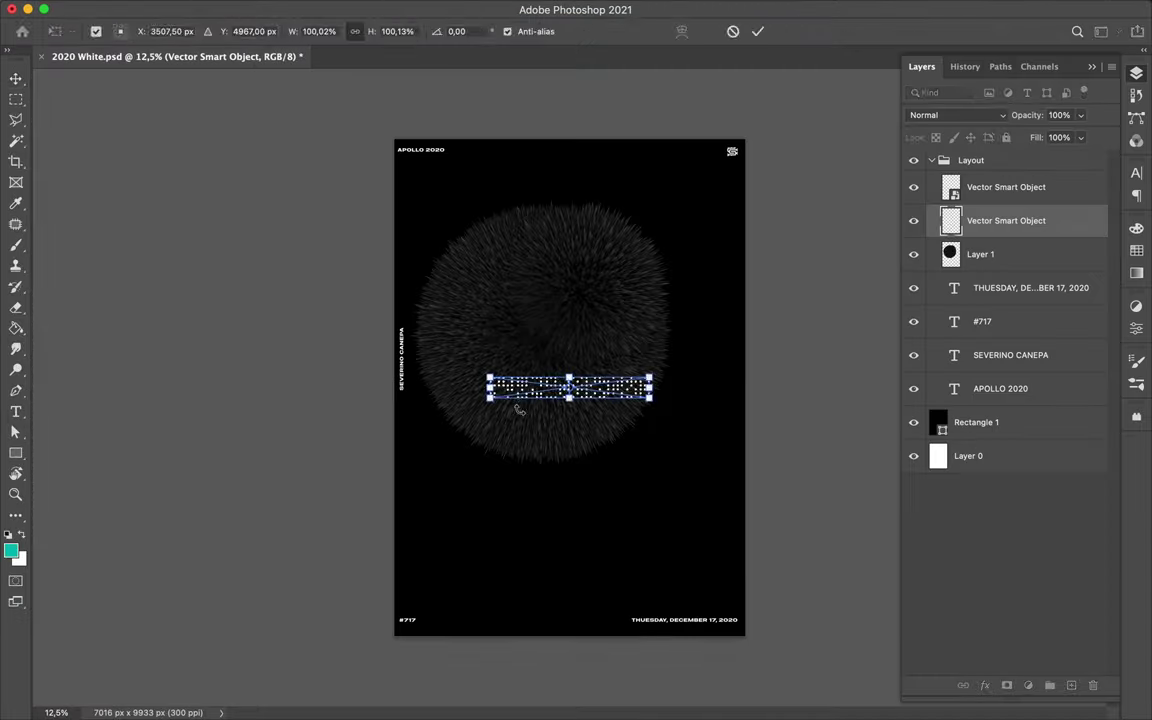
Step: Move the pasted dot lettering down the poster and scale it smaller
scroll(519, 408, up, 2)
drag(590, 385, 587, 540)
mouse_move(673, 547)
mouse_down()
mouse_move(540, 550)
mouse_move(517, 450)
mouse_up()
key(Return)
Step: Duplicate the dot lettering and rotate the copy 90 degrees into an upper-left column
scroll(527, 555, up, 3)
scroll(517, 532, up, 3)
key(super+j)
key(super+t)
drag(630, 490, 300, 288)
mouse_move(376, 400)
mouse_down()
mouse_move(245, 212)
mouse_move(290, 350)
mouse_move(262, 350)
mouse_up()
key(super+alt+t)
key(Return)
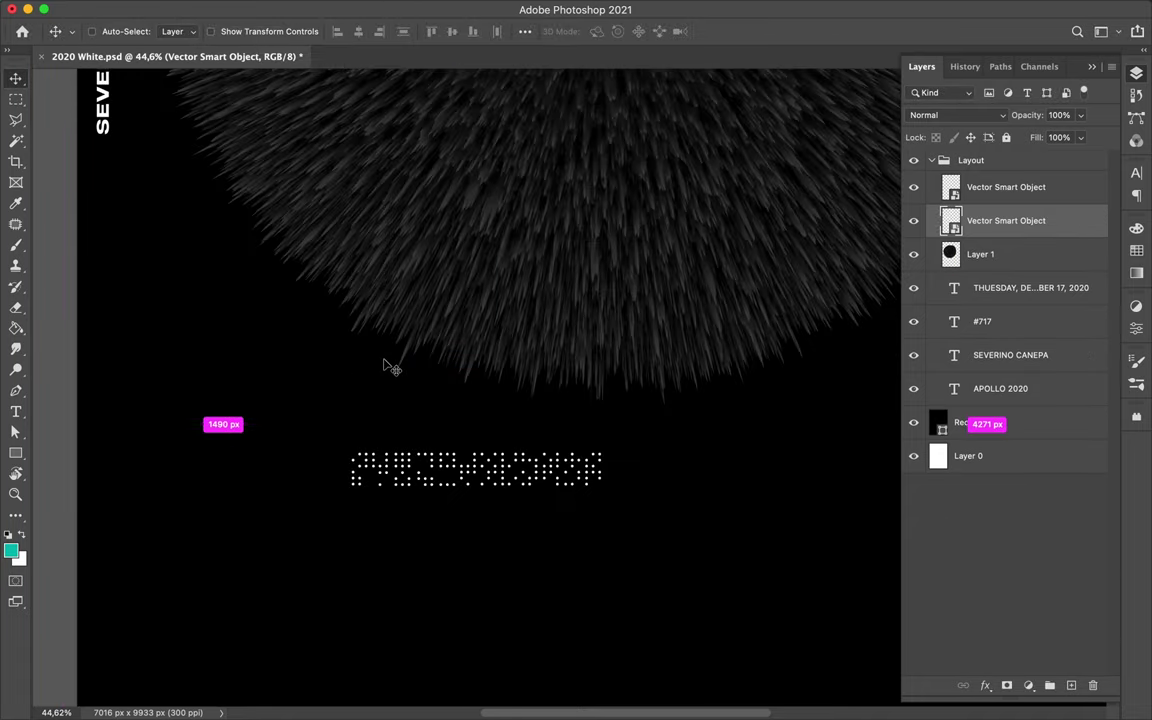
Step: Move the fur sphere down the poster and add a rotated, repositioned copy
scroll(392, 368, down, 3)
scroll(524, 373, down, 2)
mouse_move(545, 357)
mouse_down()
mouse_move(612, 526)
mouse_move(612, 470)
mouse_up()
key(ctrl+t)
drag(570, 406, 584, 412)
drag(430, 545, 410, 465)
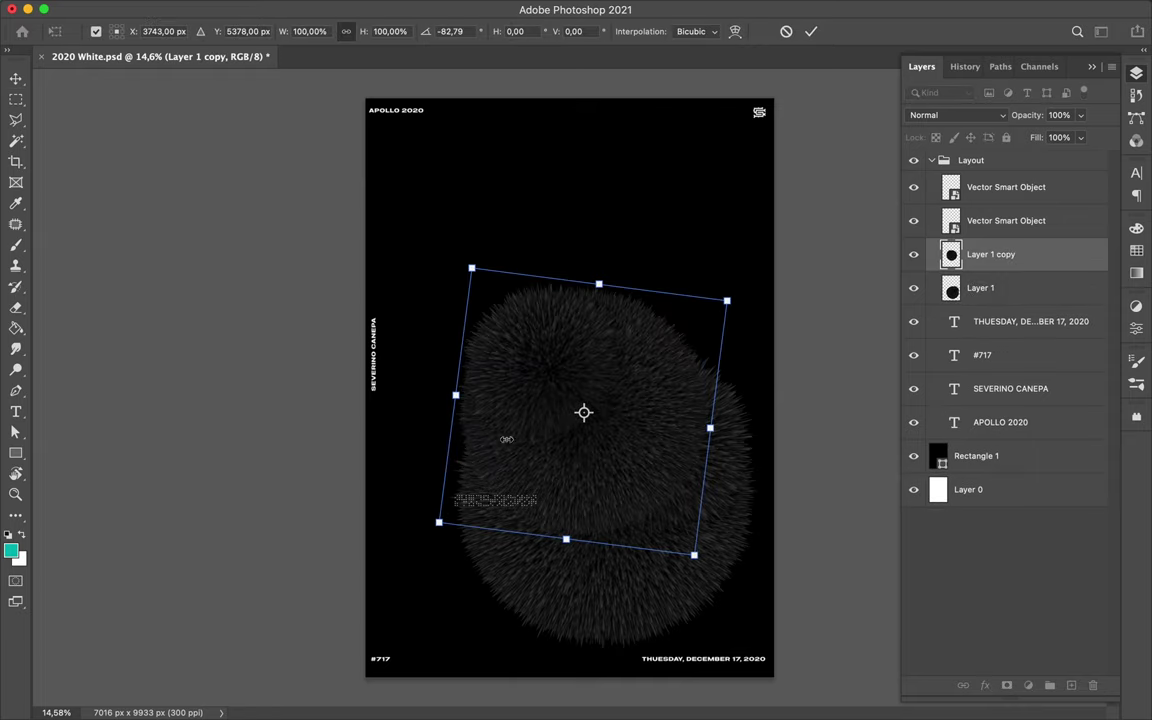
key(Return)
drag(584, 412, 514, 231)
Step: Add a smaller fur sphere copy toward the top-left and reposition the sphere copies
key(ctrl+t)
drag(576, 365, 456, 262)
key(Return)
ctrl+click(677, 567)
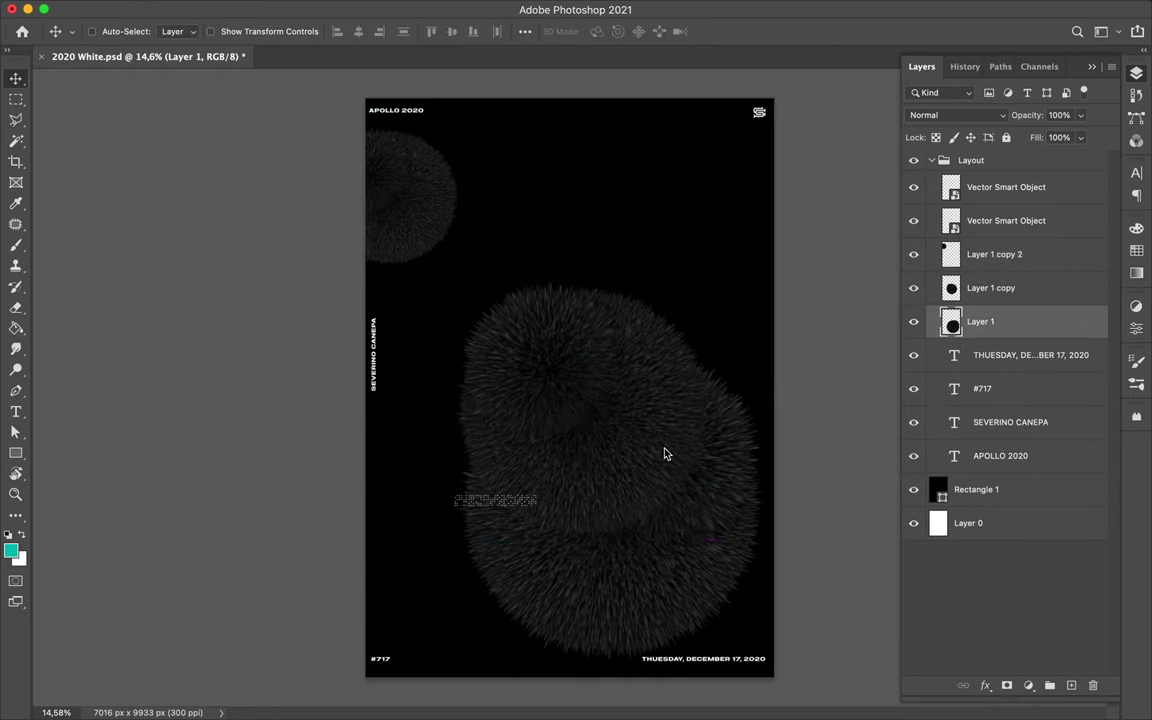
drag(677, 567, 640, 447)
Step: Move the dot lettering layers below the text and make the background rectangle red
mouse_move(1000, 189)
mouse_down()
mouse_move(978, 307)
mouse_move(980, 470)
mouse_up()
click(985, 489)
click(1136, 250)
click(961, 269)
click(1033, 269)
click(961, 269)
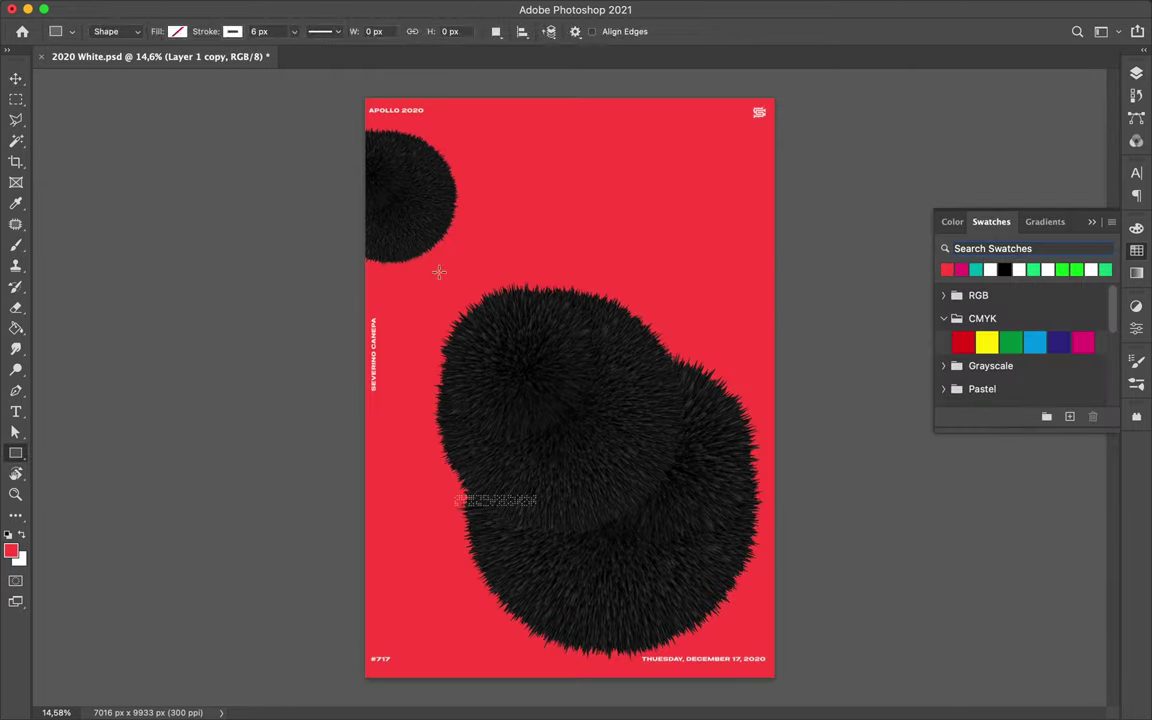
Step: Draw a teal square and set its blend mode to Color Dodge
drag(700, 546, 700, 547)
click(1136, 250)
click(975, 269)
key(v)
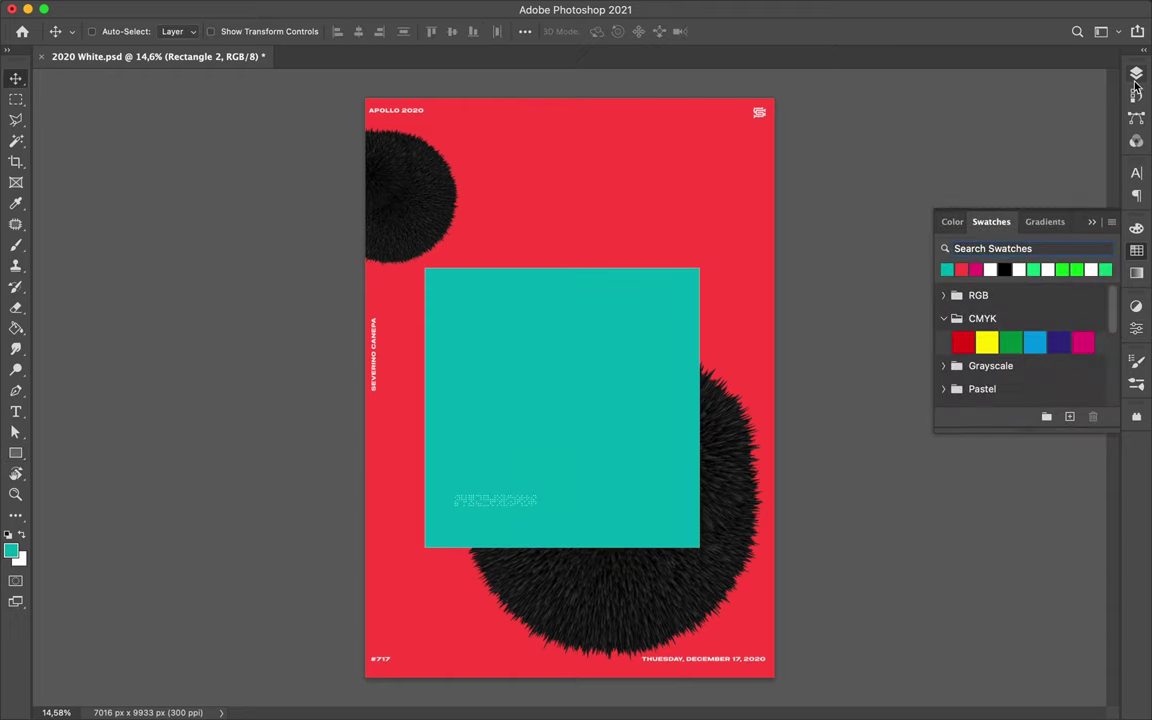
click(1136, 73)
click(1000, 115)
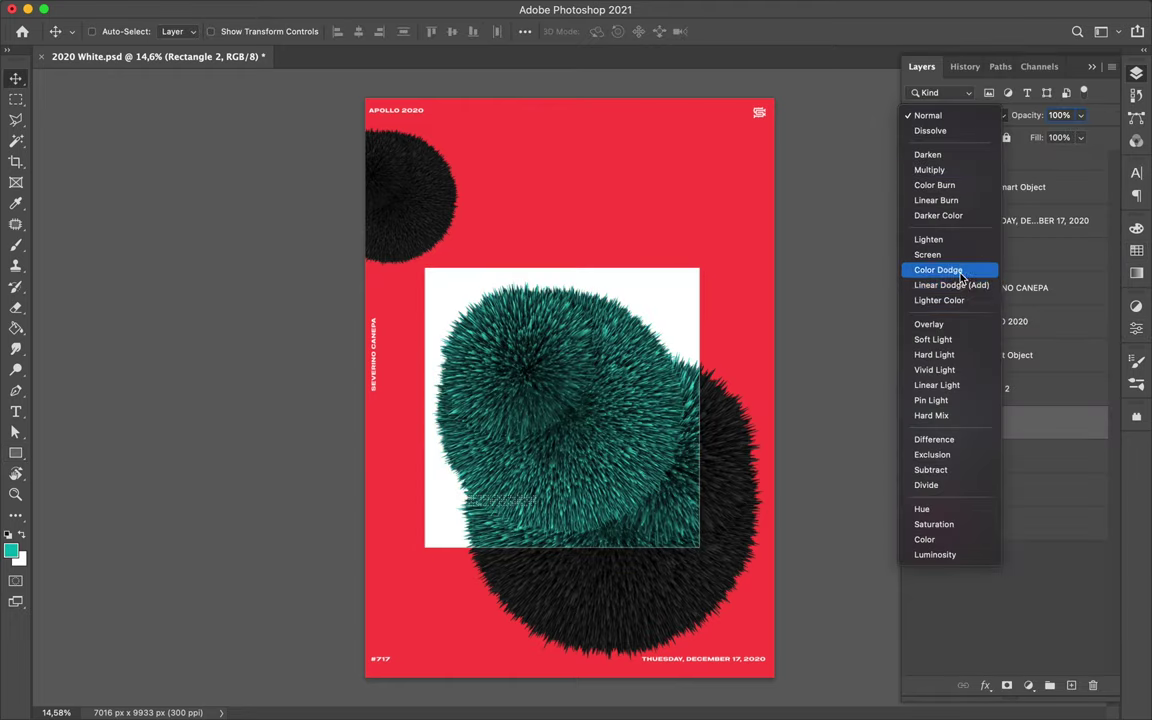
click(940, 270)
Step: Clip the teal layer to the fur circle, link teal and black fur layers, and shift them right
alt+click(1020, 433)
shift+click(1000, 456)
right_click(930, 456)
click(840, 480)
mouse_move(567, 533)
mouse_down()
mouse_move(655, 545)
mouse_move(680, 575)
mouse_up()
drag(560, 430, 489, 450)
Step: Move the dotted text block down the left side of the poster
mouse_move(476, 501)
mouse_down()
mouse_move(397, 593)
mouse_move(424, 501)
mouse_move(421, 461)
mouse_up()
key(ctrl+t)
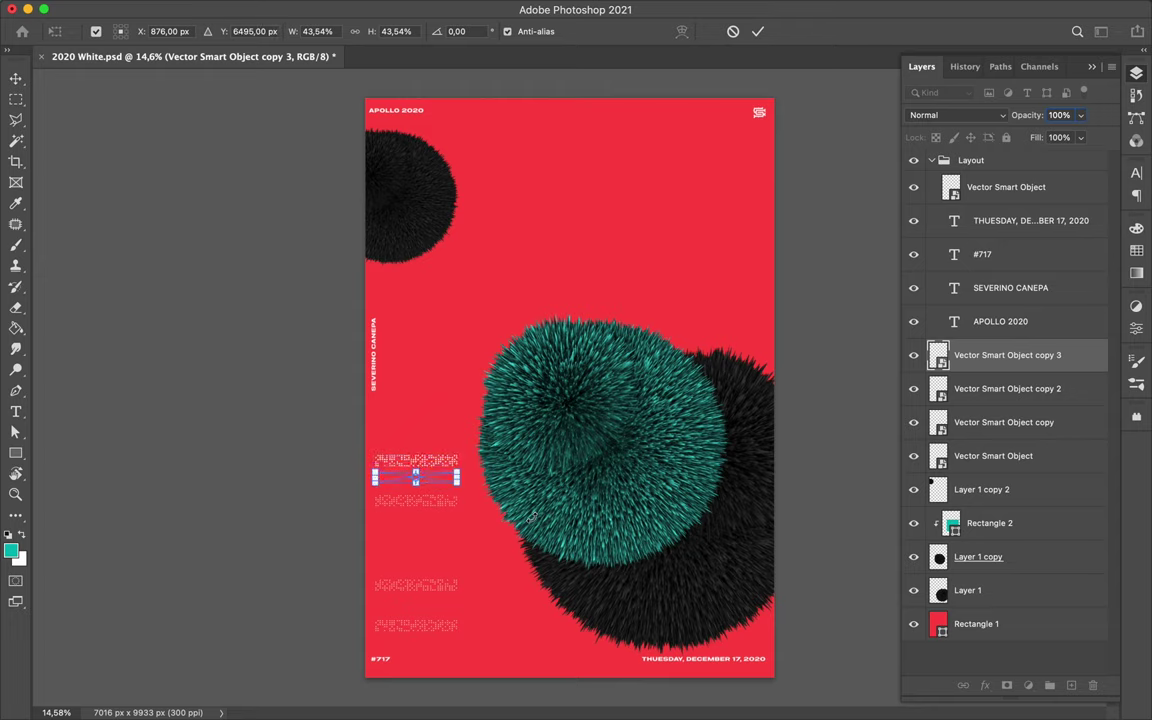
key(Return)
click(990, 523)
Step: Duplicate the teal fur sphere and position the copy above the original
key(ctrl+j)
key(ctrl+e)
mouse_move(628, 472)
mouse_down()
mouse_move(628, 418)
mouse_move(570, 460)
mouse_up()
right_click(740, 372)
key(Escape)
drag(649, 623, 673, 362)
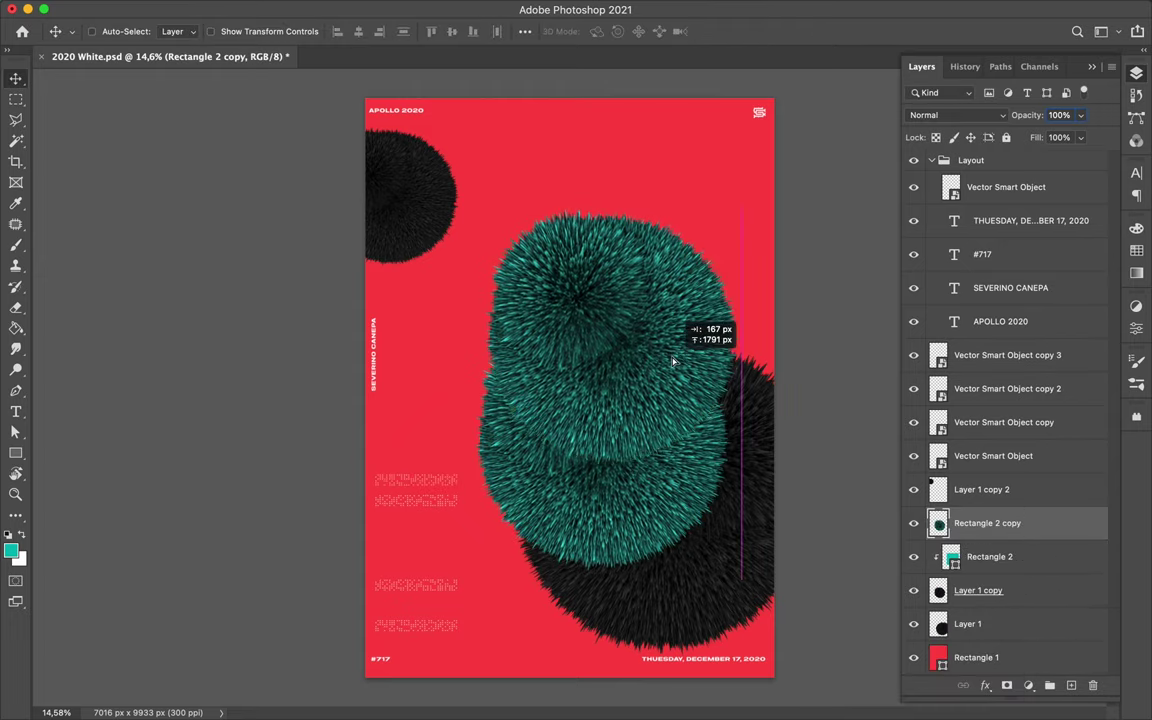
click(374, 9)
mouse_move(388, 273)
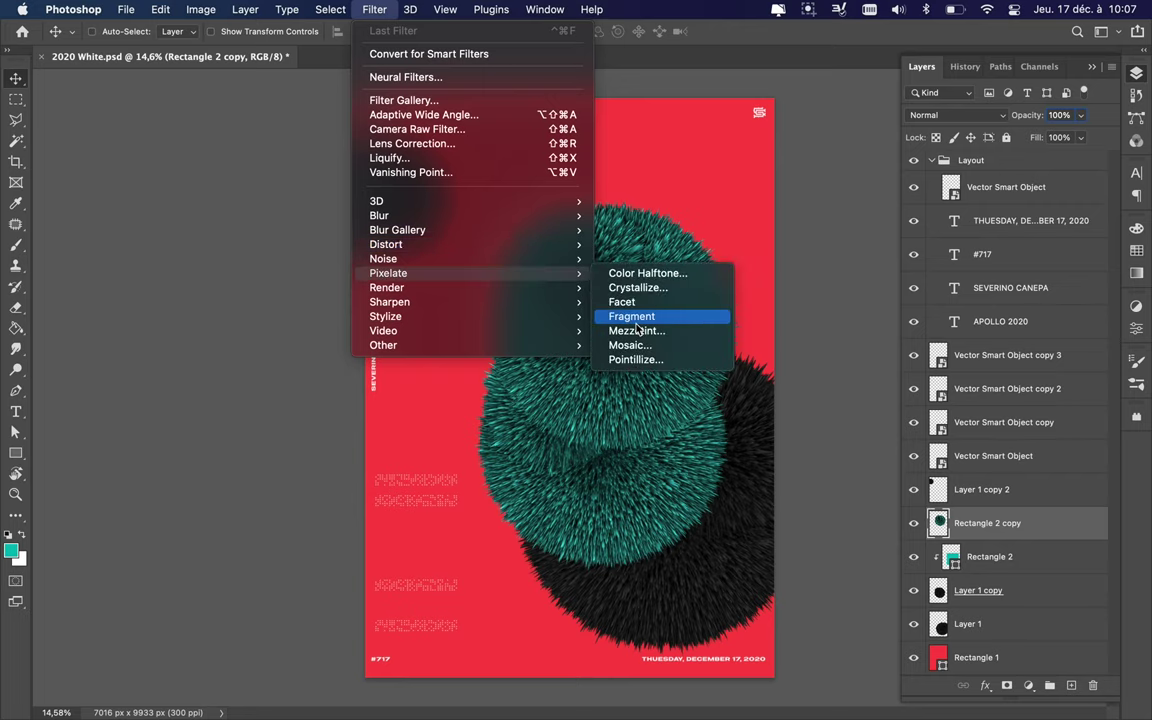
Step: Apply the Mosaic pixelate filter to the upper teal sphere
click(629, 345)
key(Return)
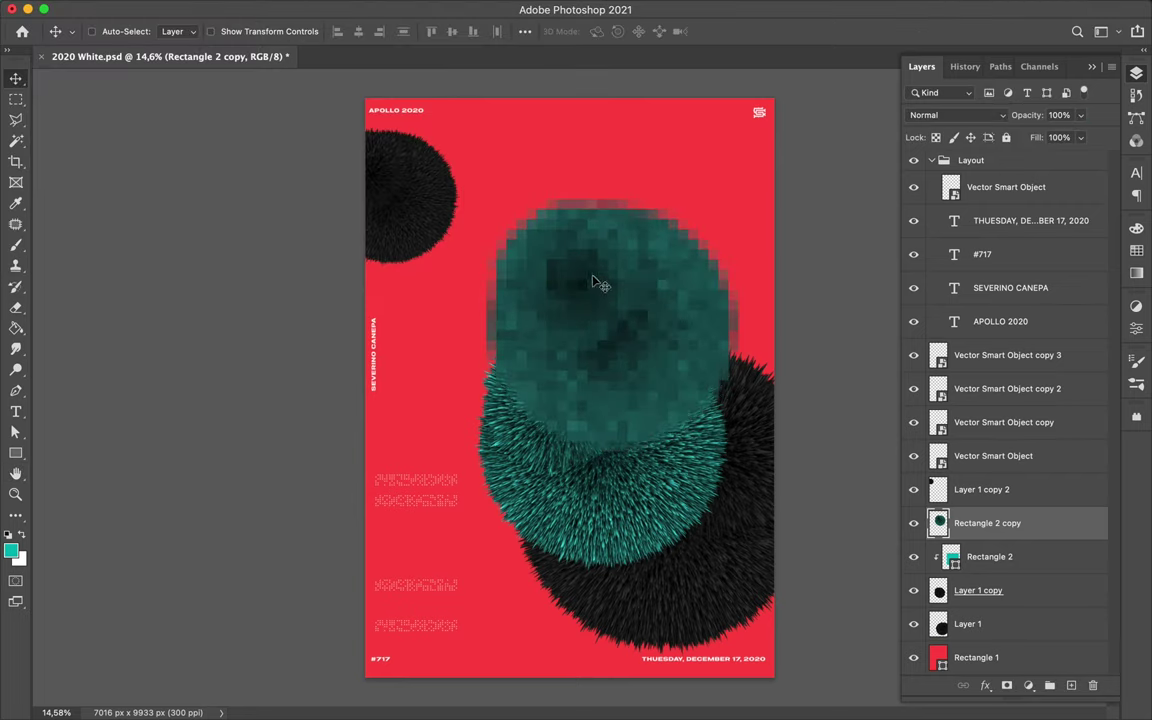
click(950, 115)
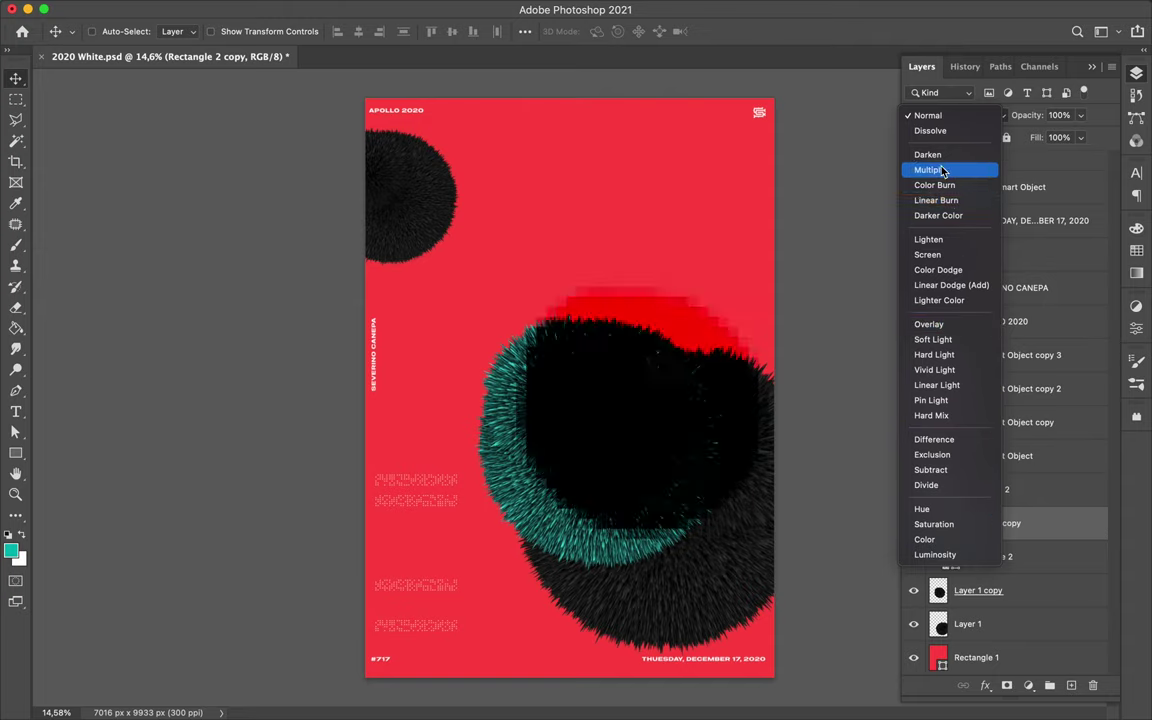
key(Escape)
Step: Add a Levels adjustment and tuck pixelated teal copies behind the black fur sphere
click(1029, 685)
click(1030, 417)
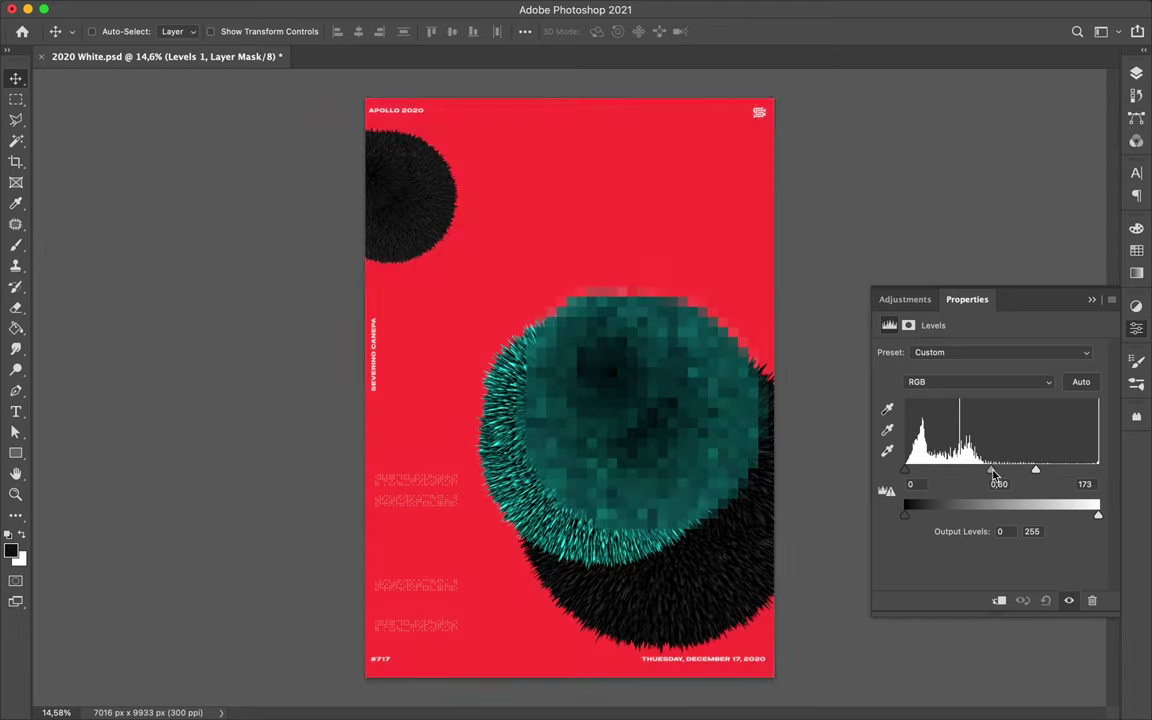
drag(655, 426, 728, 446)
drag(969, 523, 1016, 635)
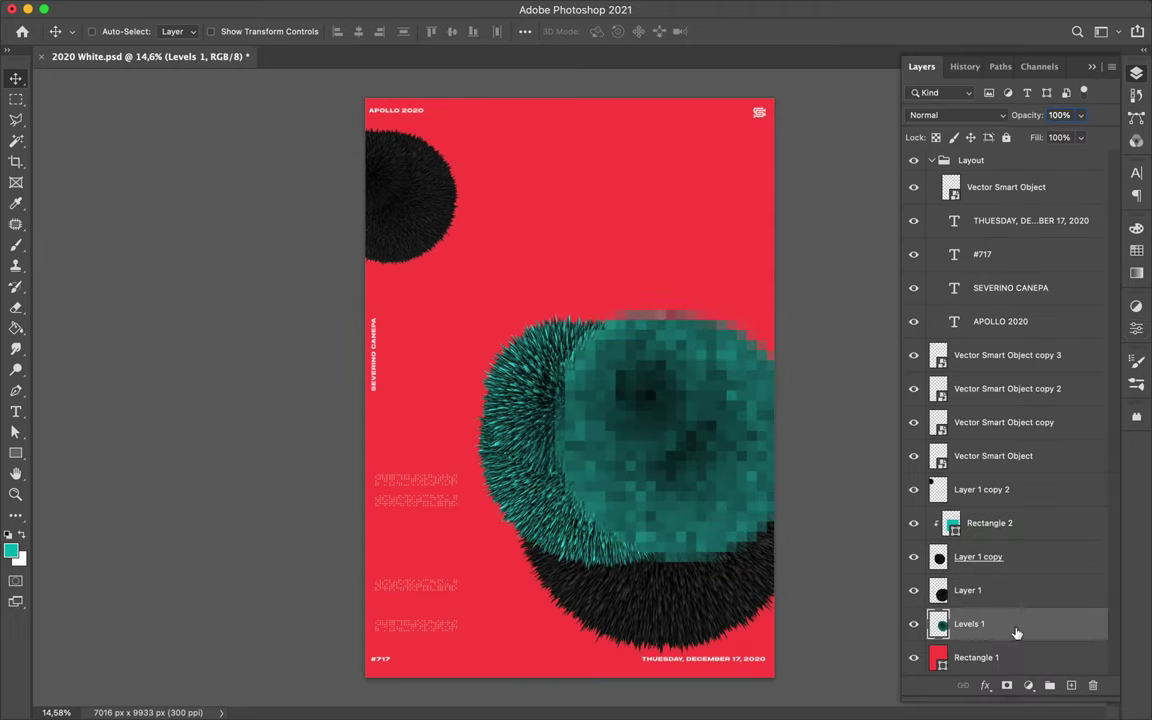
drag(758, 380, 672, 410)
drag(617, 546, 594, 551)
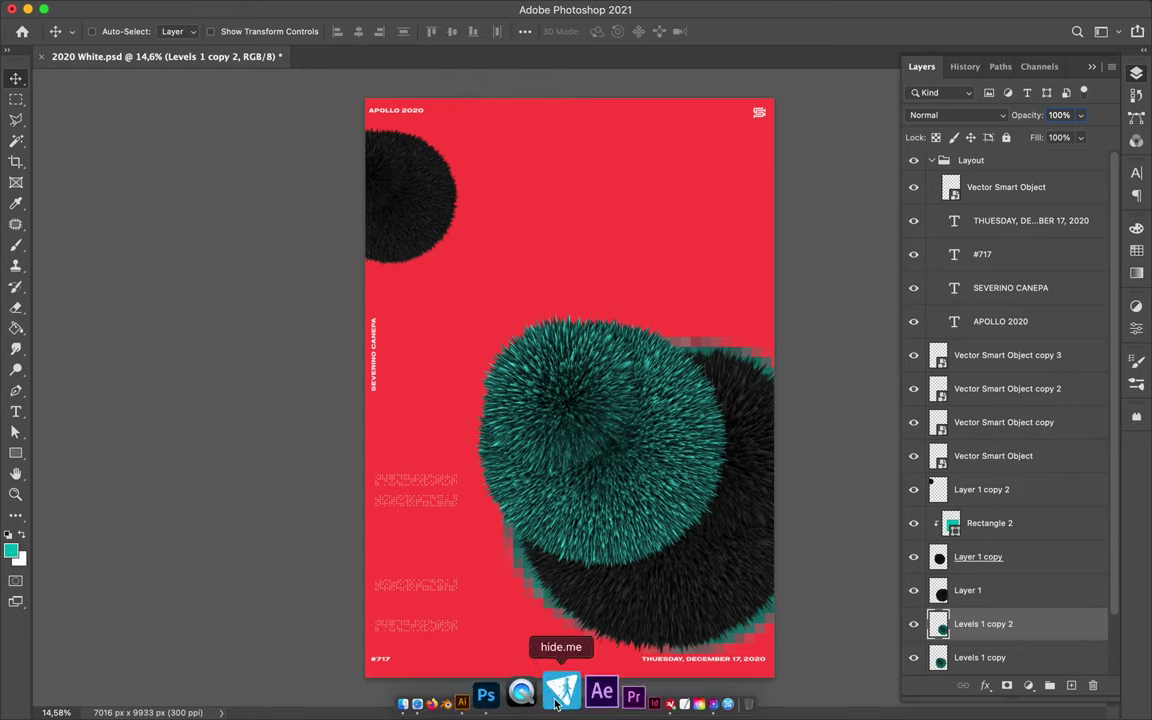
click(505, 690)
Step: Place the large white HUD ring and a smaller scaled copy on the teal sphere's centre
drag(816, 395, 250, 400)
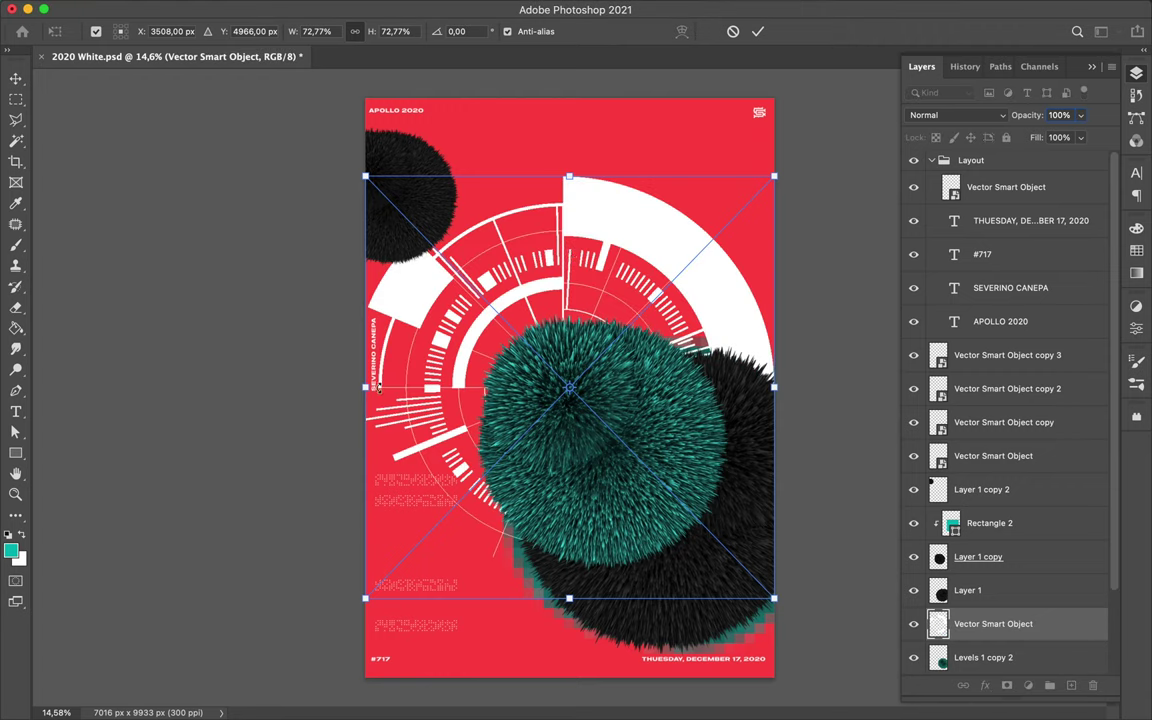
drag(560, 330, 643, 276)
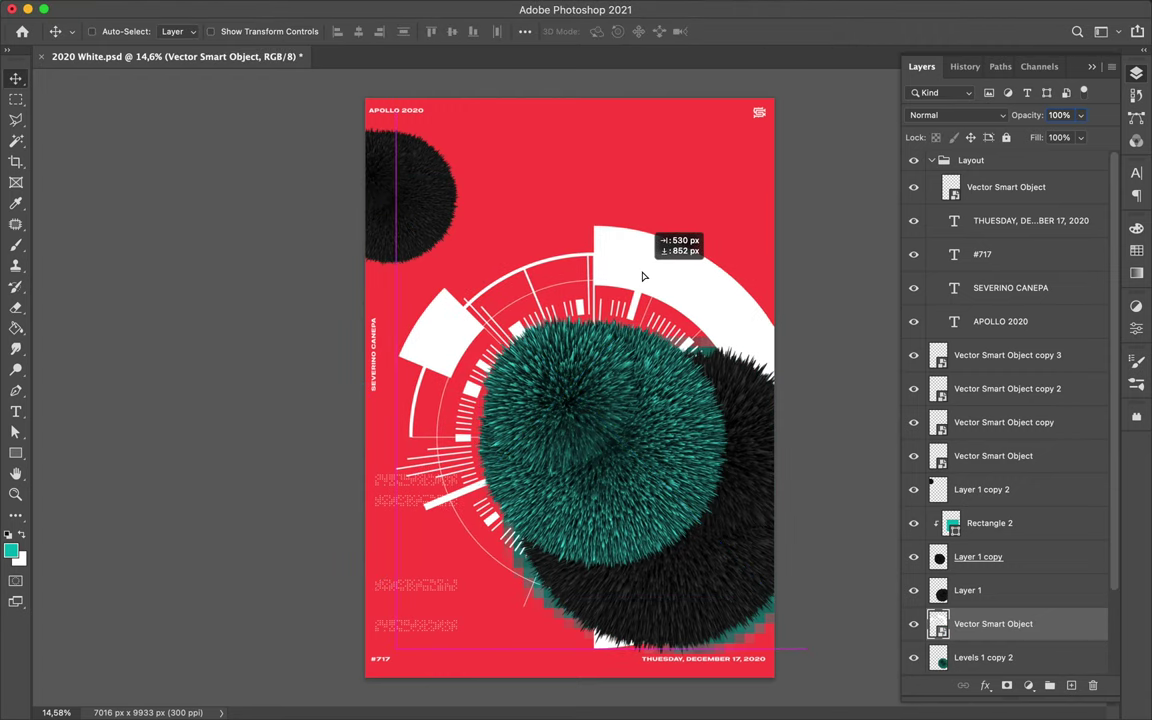
key(ctrl+v)
key(ctrl+t)
drag(399, 224, 591, 483)
key(Return)
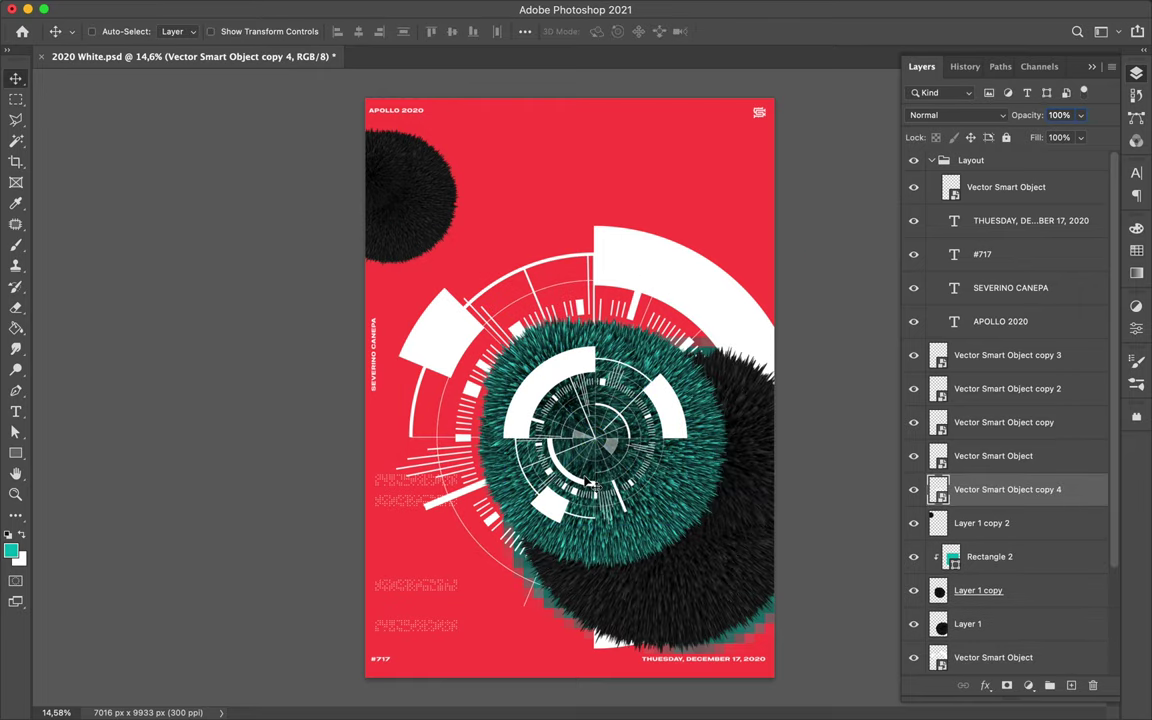
Step: Move the dotted text blocks down about 65 px
ctrl+click(386, 507)
drag(412, 484, 411, 553)
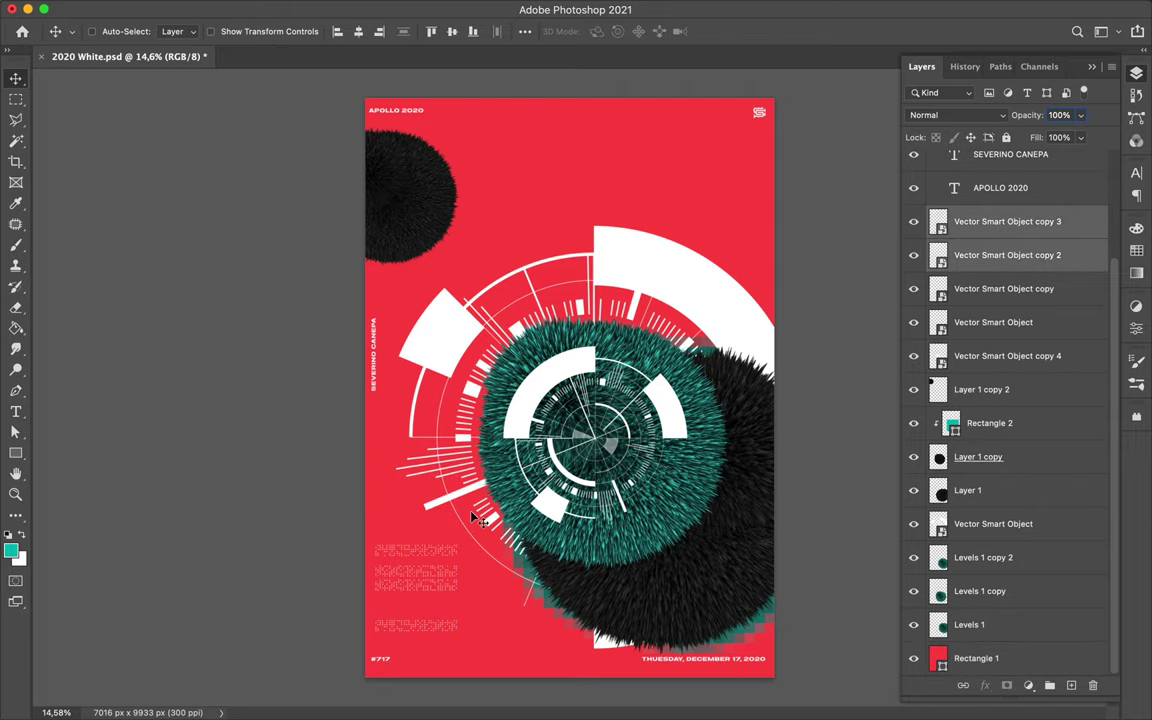
shift+click(993, 322)
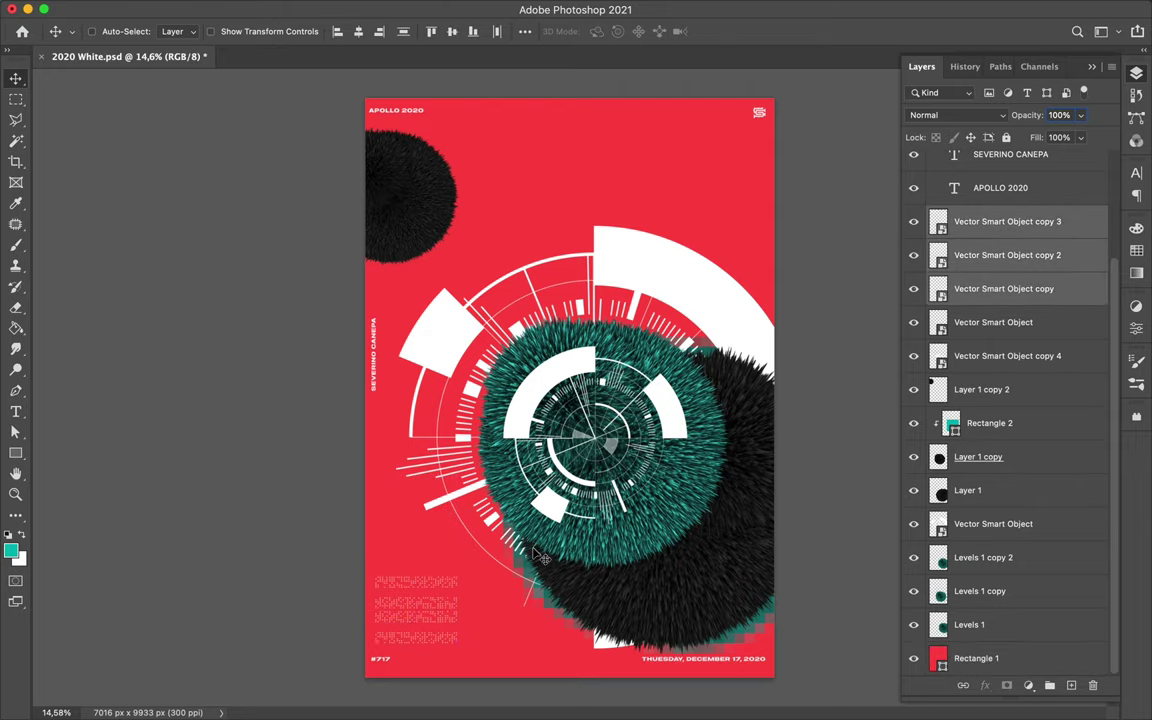
Step: Bring the battery icon over from Illustrator and place it at the lower left
click(499, 690)
key(super+c)
key(super+v)
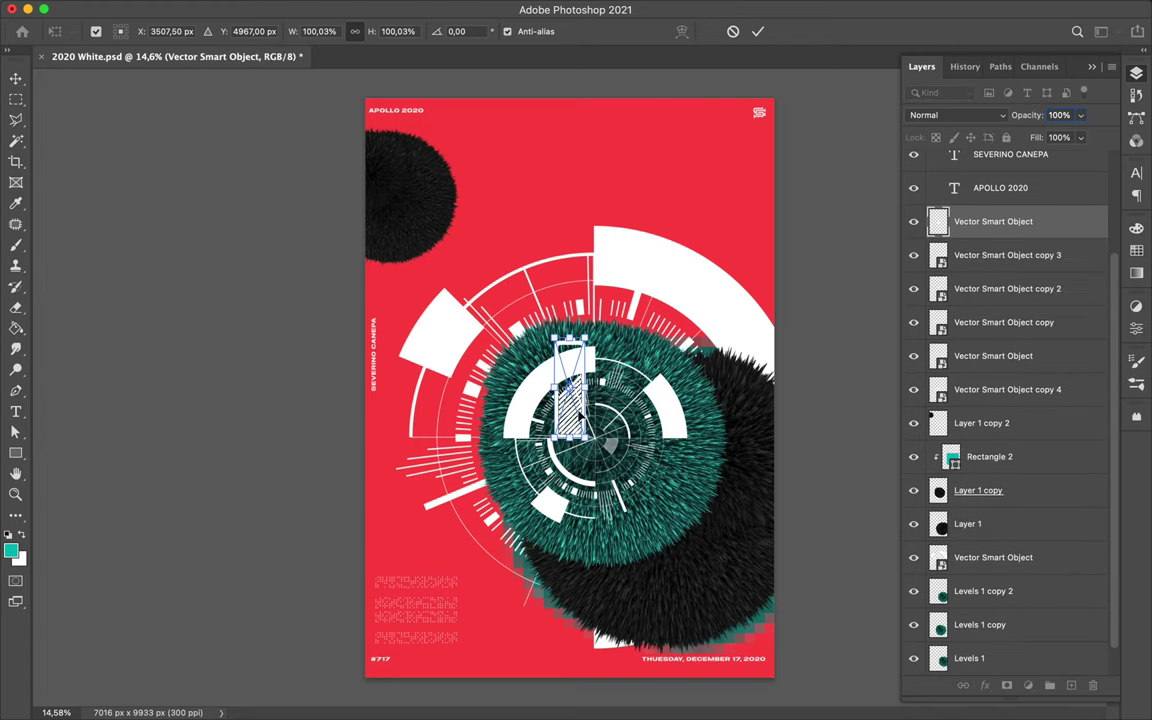
key(Return)
drag(558, 422, 375, 628)
Step: Copy a lasso wedge of the teal sphere onto a new layer and save the poster
click(1000, 288)
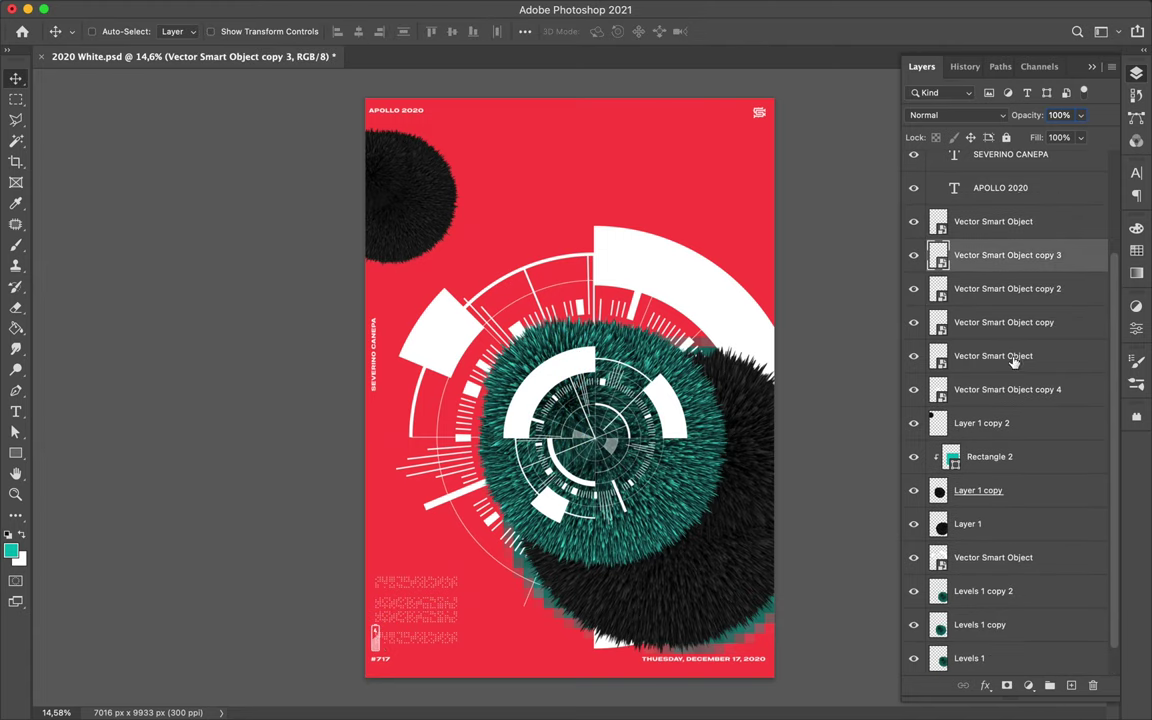
shift+click(959, 389)
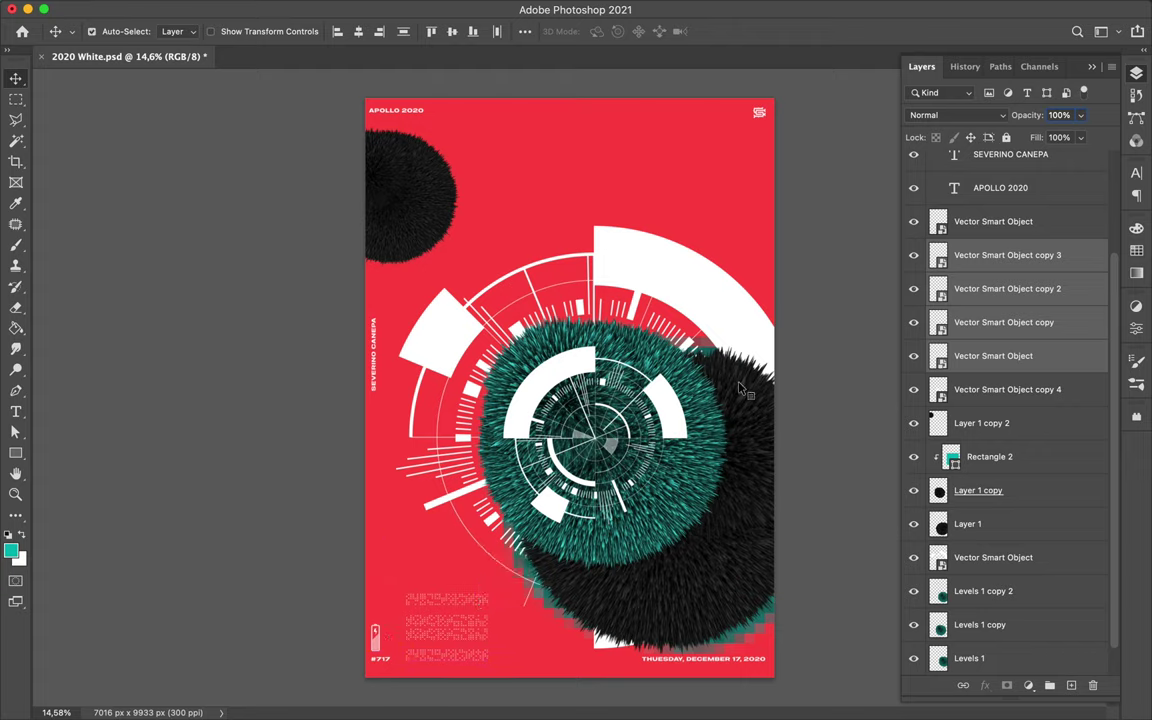
ctrl+click(712, 468)
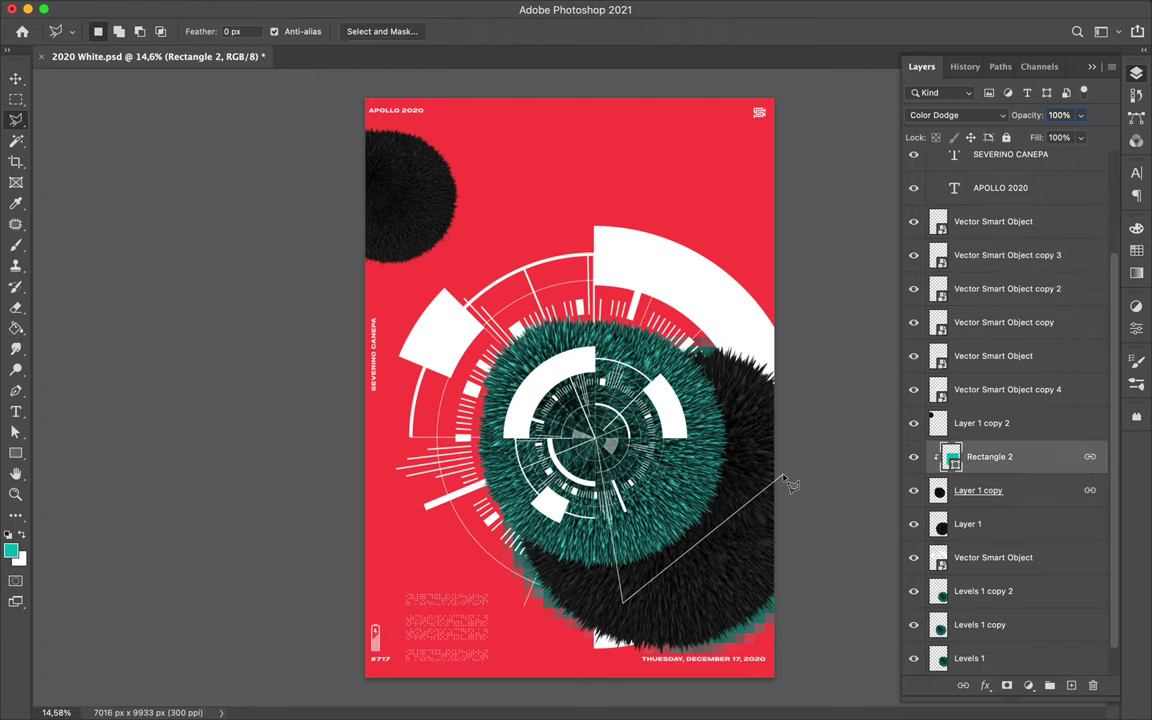
key(ctrl+e)
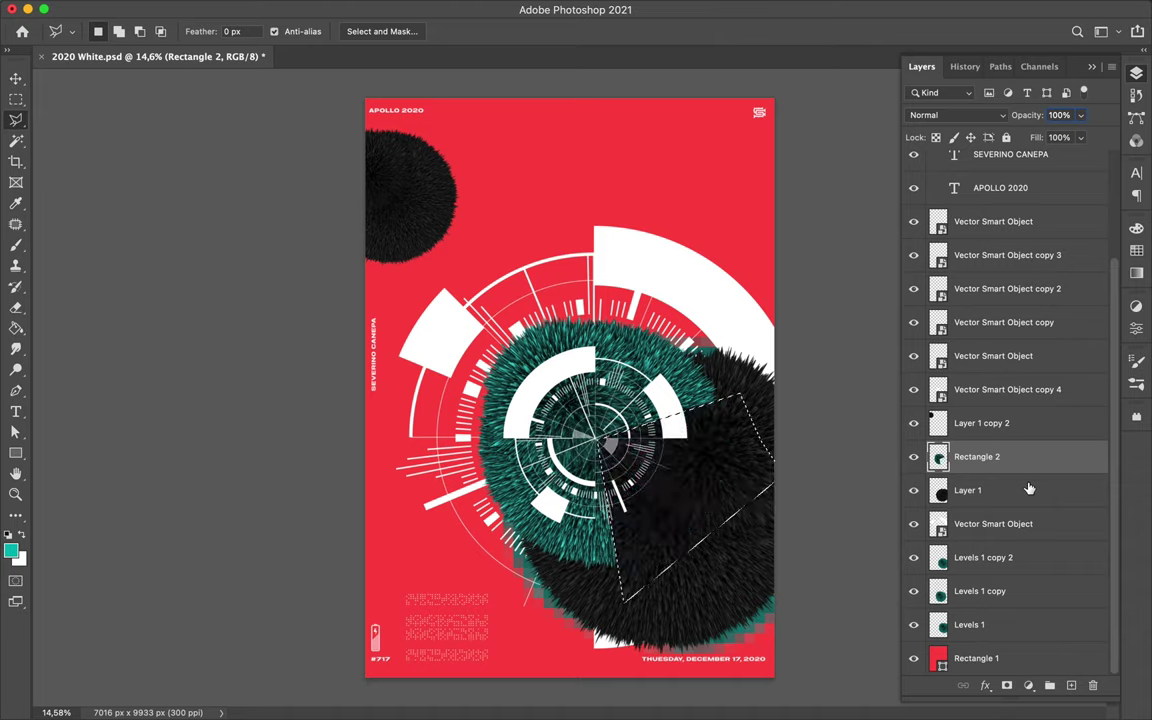
key(v)
key(ctrl+s)
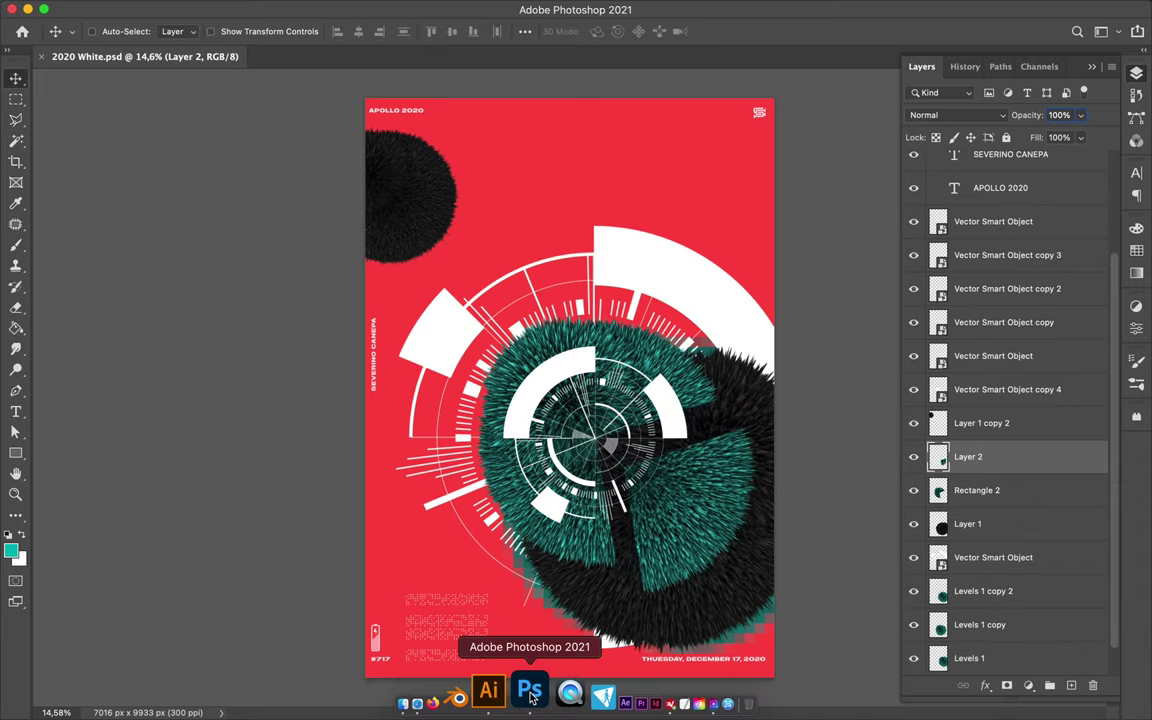
click(463, 694)
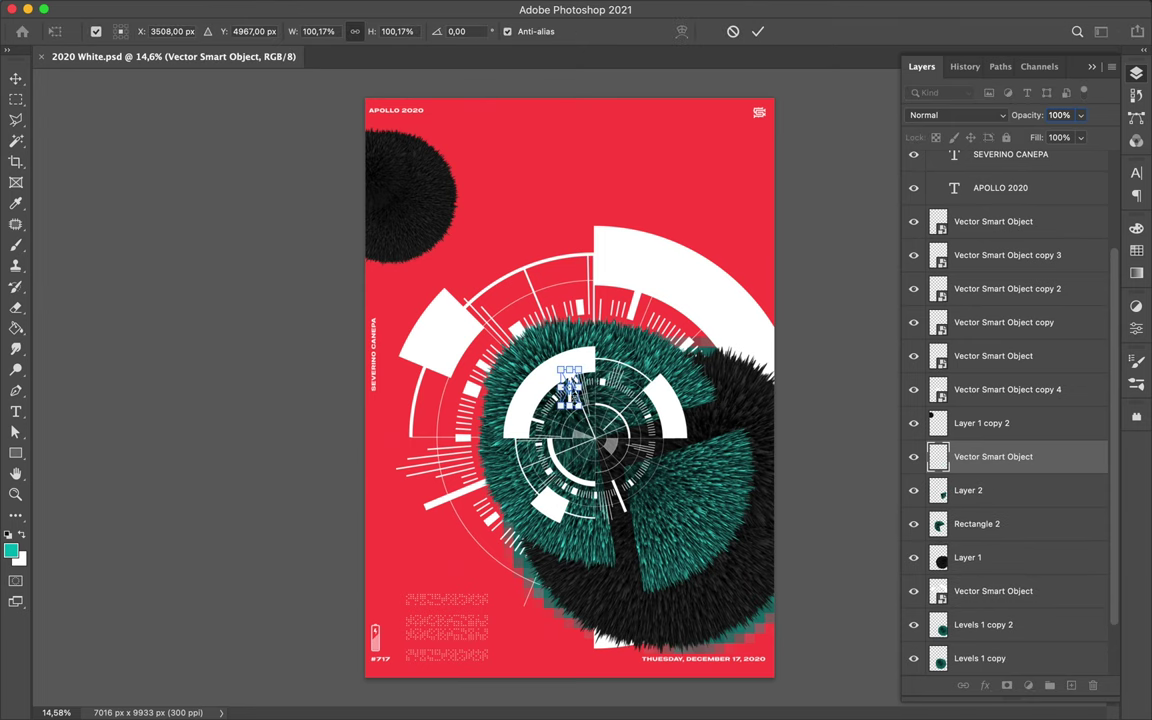
Step: Place the white arrow above the battery icon at the poster's lower left
drag(255, 369, 733, 543)
scroll(393, 612, up, 3)
scroll(385, 610, up, 2)
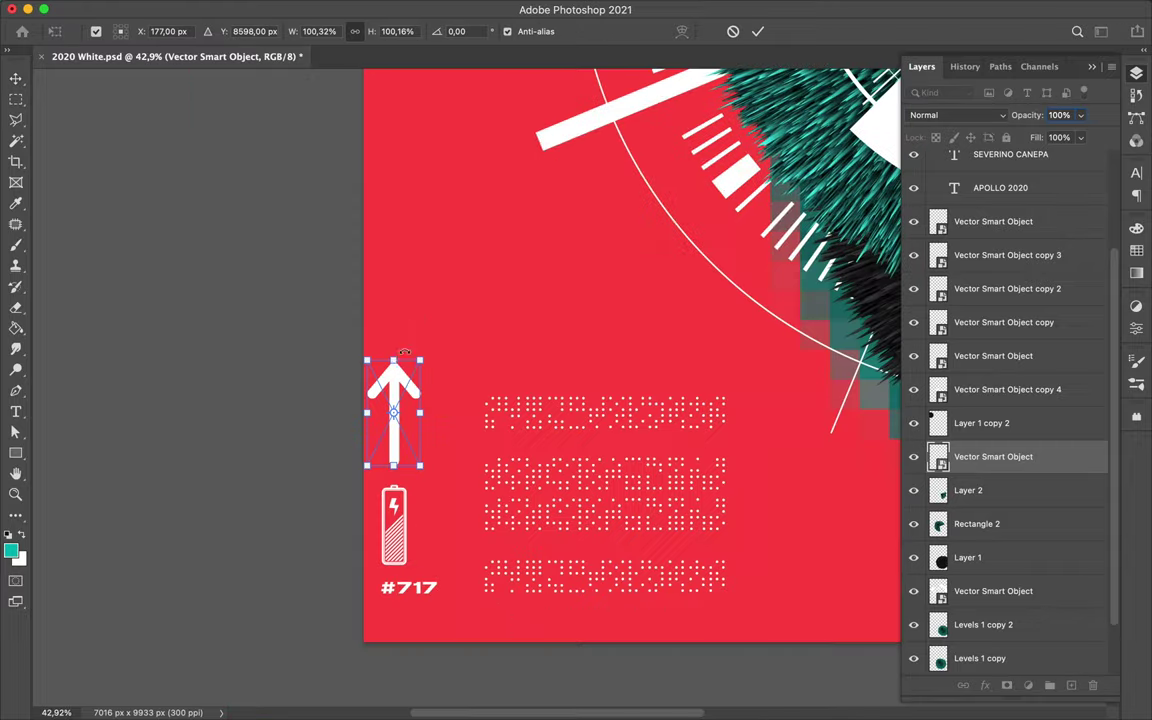
key(Return)
scroll(393, 437, down, 5)
Step: Bring a striped element from Illustrator and stretch it wide across the poster's middle
click(514, 686)
click(617, 588)
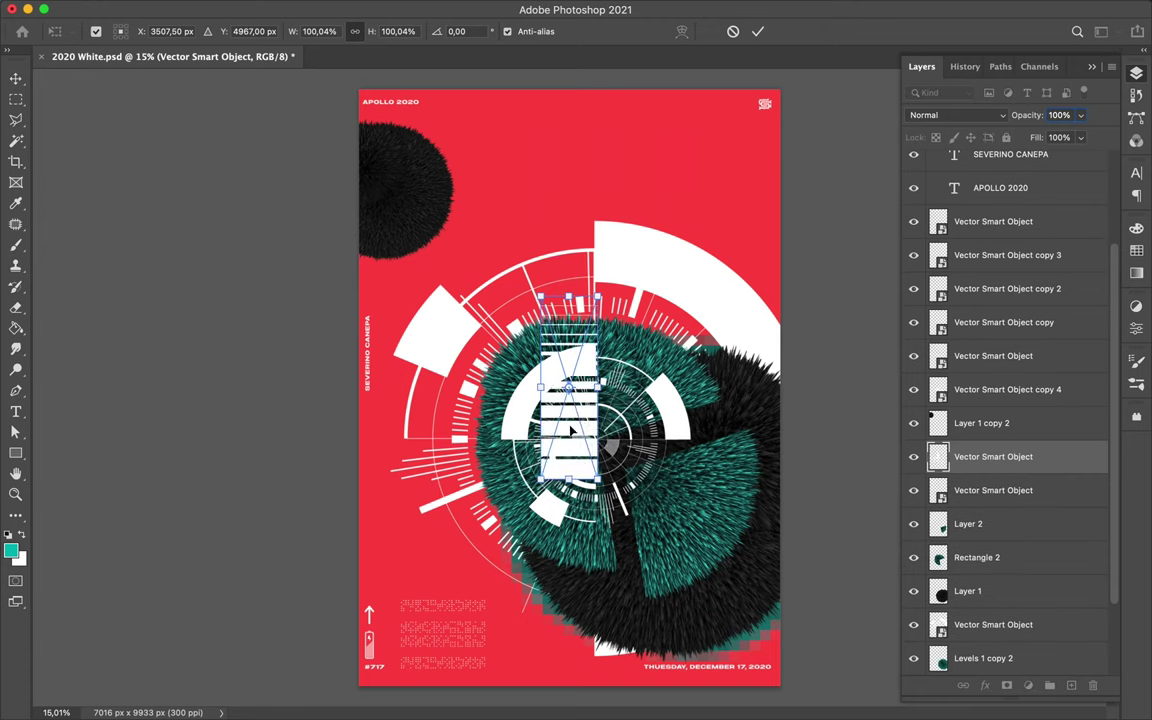
drag(388, 318, 463, 437)
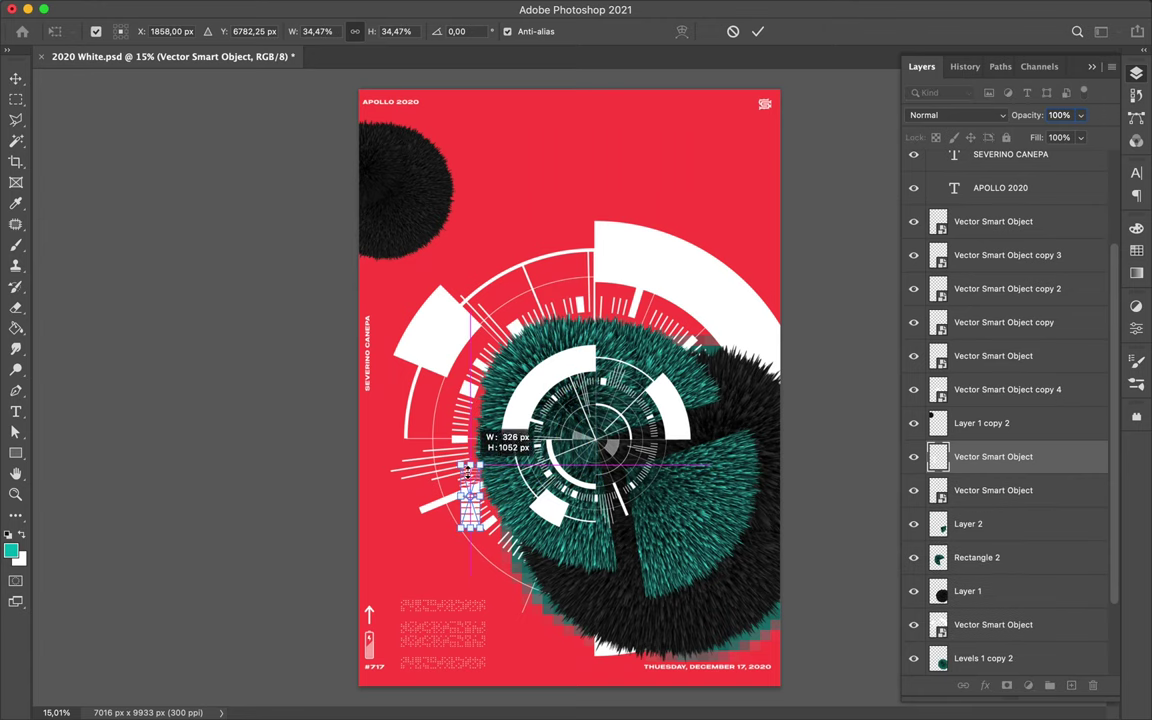
drag(439, 495, 716, 505)
Step: Set the lined band to Exclusion and move it to the bottom edge
key(Return)
click(957, 115)
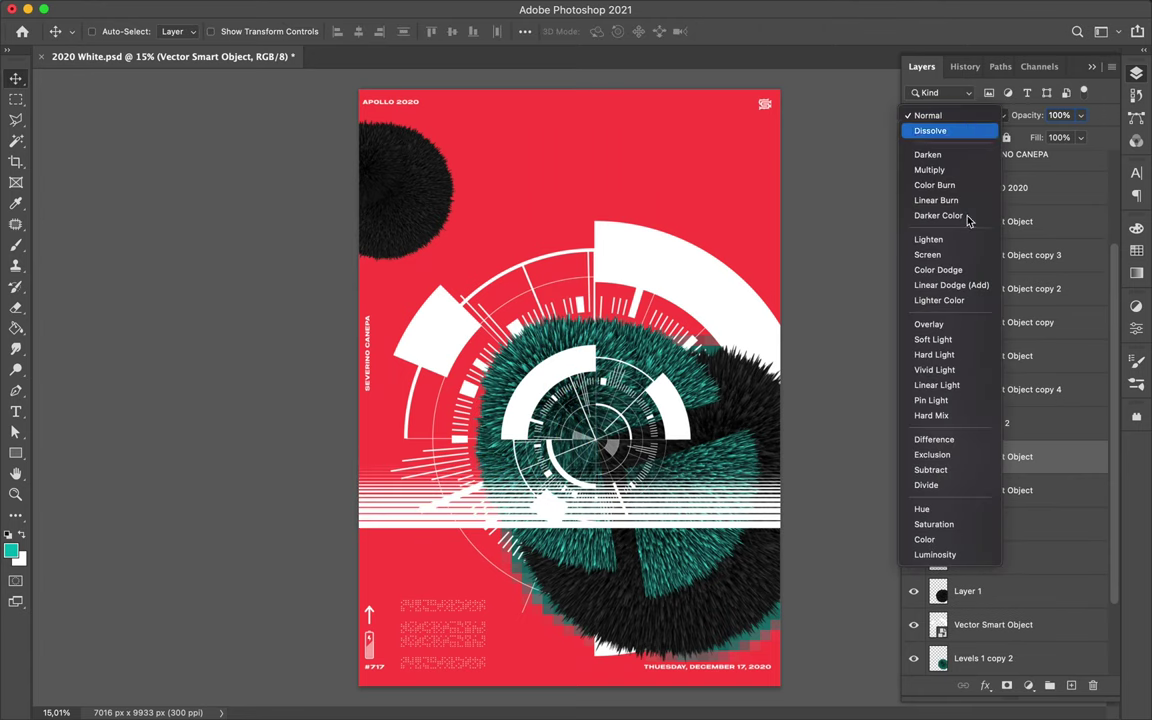
click(940, 455)
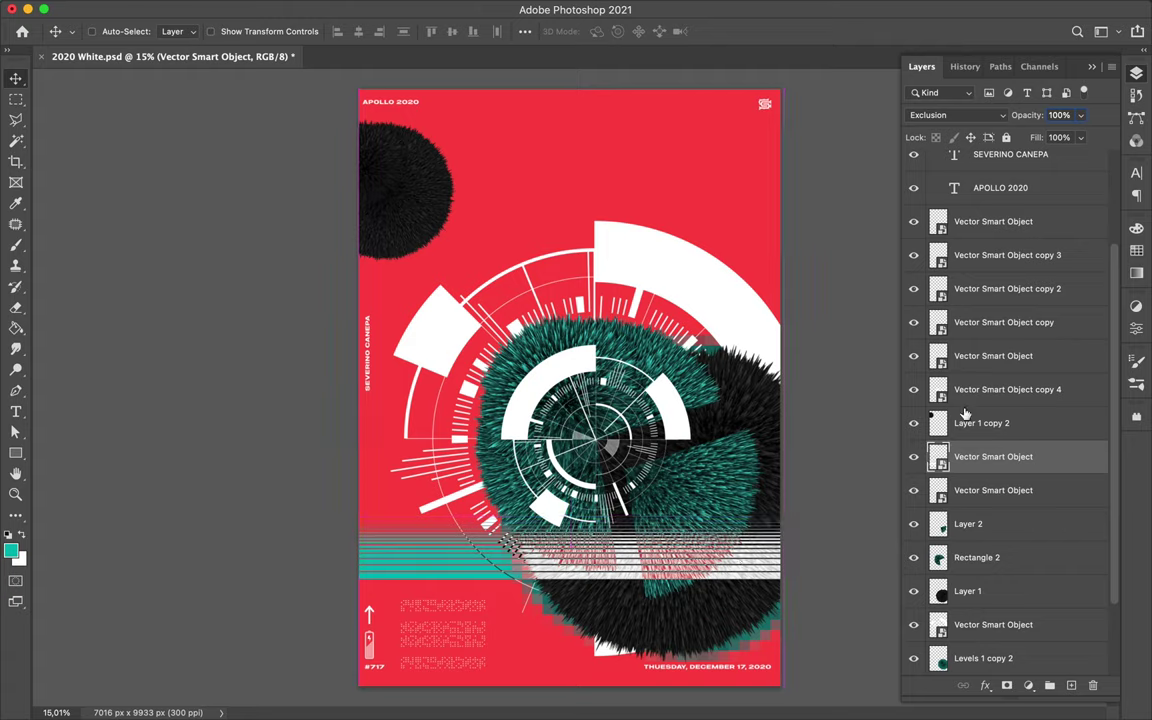
scroll(983, 640, down, 5)
drag(472, 553, 505, 678)
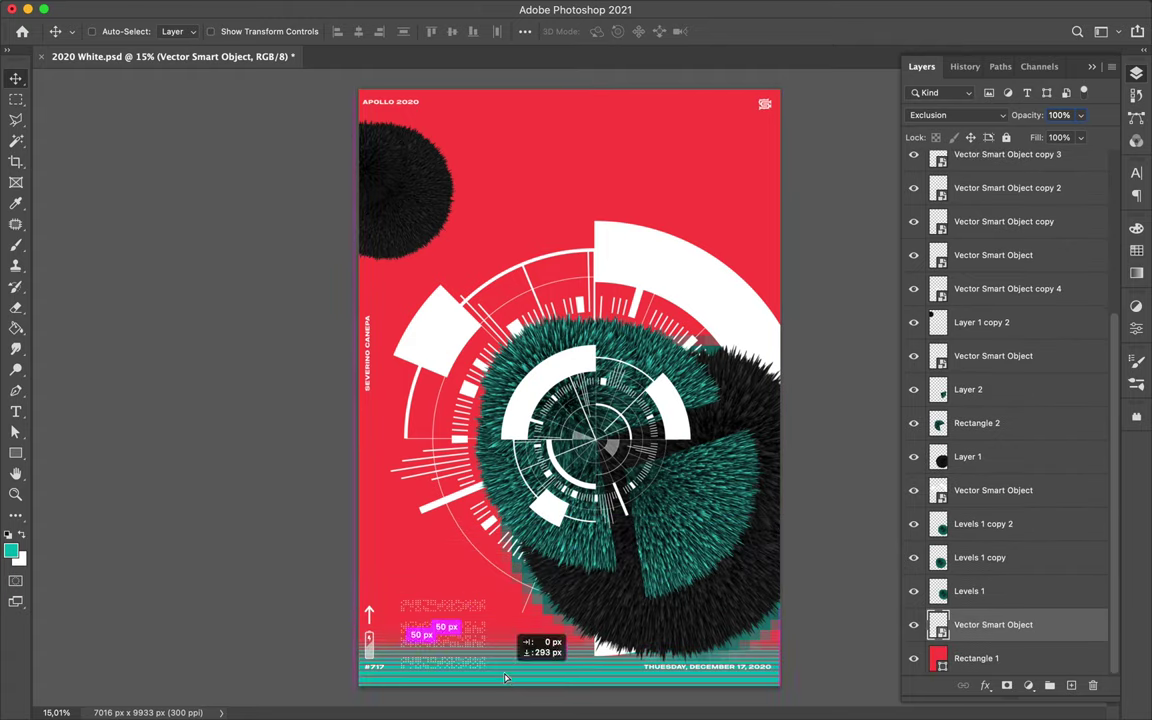
Step: Place a diagonal striped band from Illustrator at the poster's lower left
click(517, 690)
click(231, 378)
key(super+v)
drag(727, 195, 727, 567)
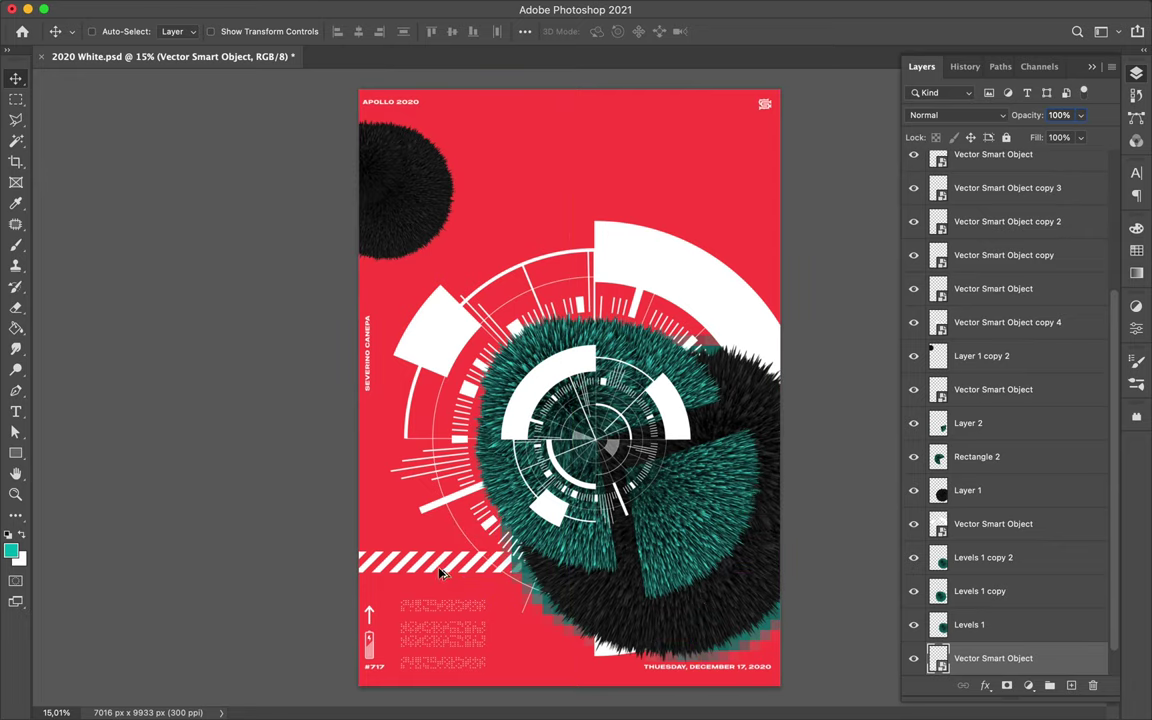
Step: Duplicate the striped band, turn it upright, shorten it and tuck it behind the black fur
key(ctrl+j)
key(ctrl+t)
key(Return)
drag(1018, 597, 1000, 200)
key(ctrl+t)
drag(668, 226, 668, 440)
key(Return)
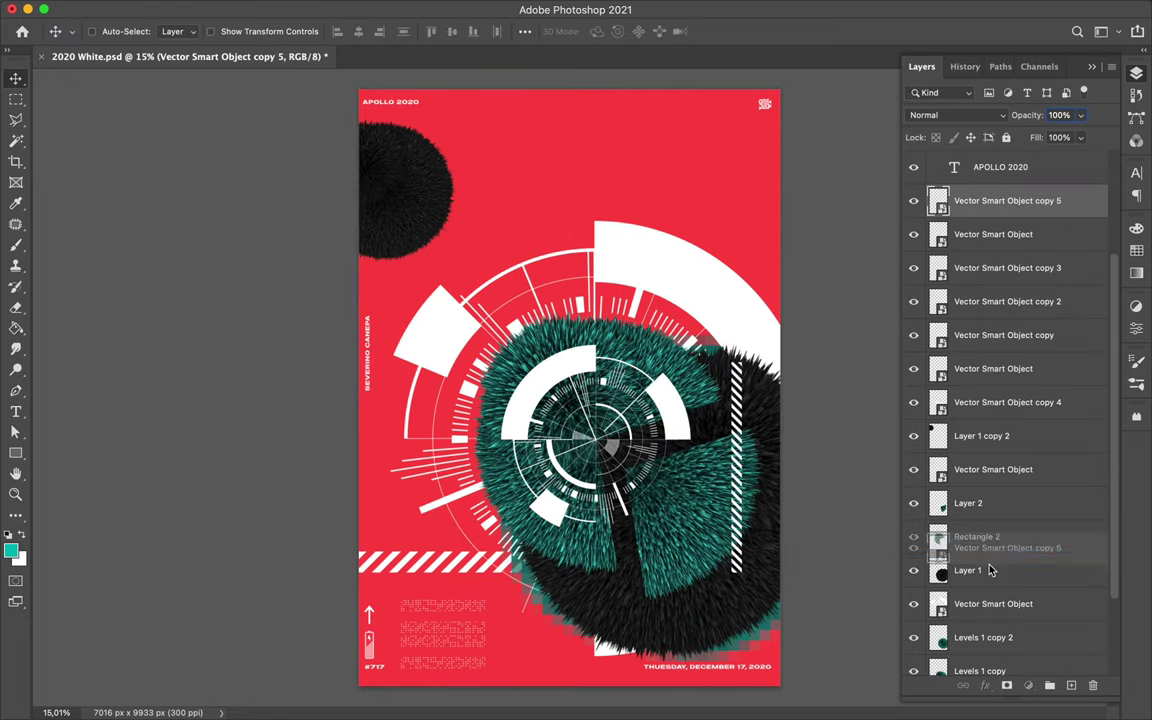
drag(988, 566, 988, 560)
Step: Shrink the small black fur sphere and move it onto the poster's upper left
click(982, 402)
key(ctrl+t)
drag(442, 296, 437, 265)
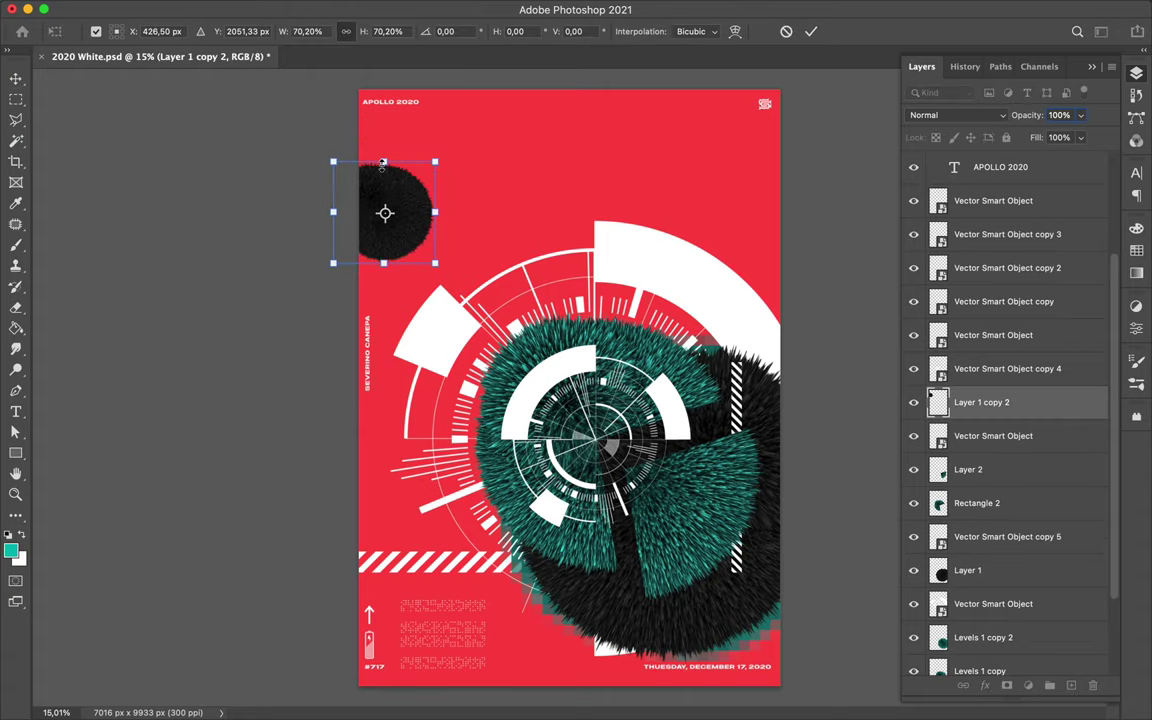
key(Return)
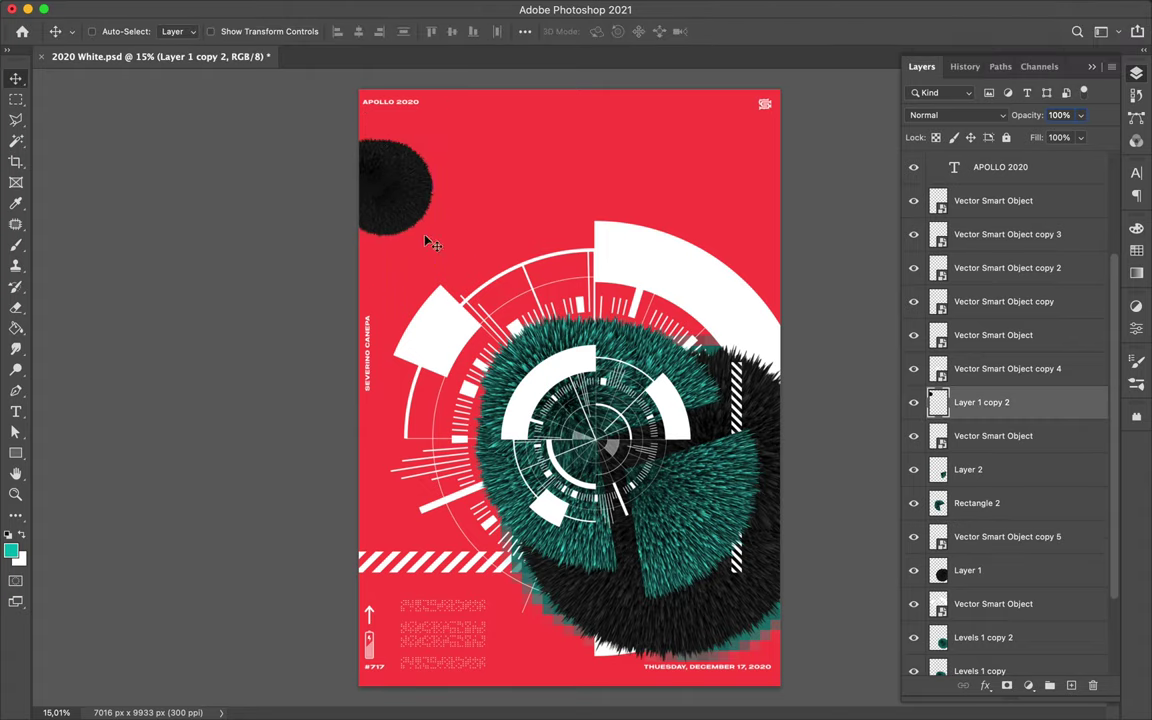
drag(437, 263, 466, 255)
Step: Brighten the image with a Levels adjustment layer and nudge the small black sphere
click(1028, 685)
click(980, 440)
drag(1098, 469, 1005, 469)
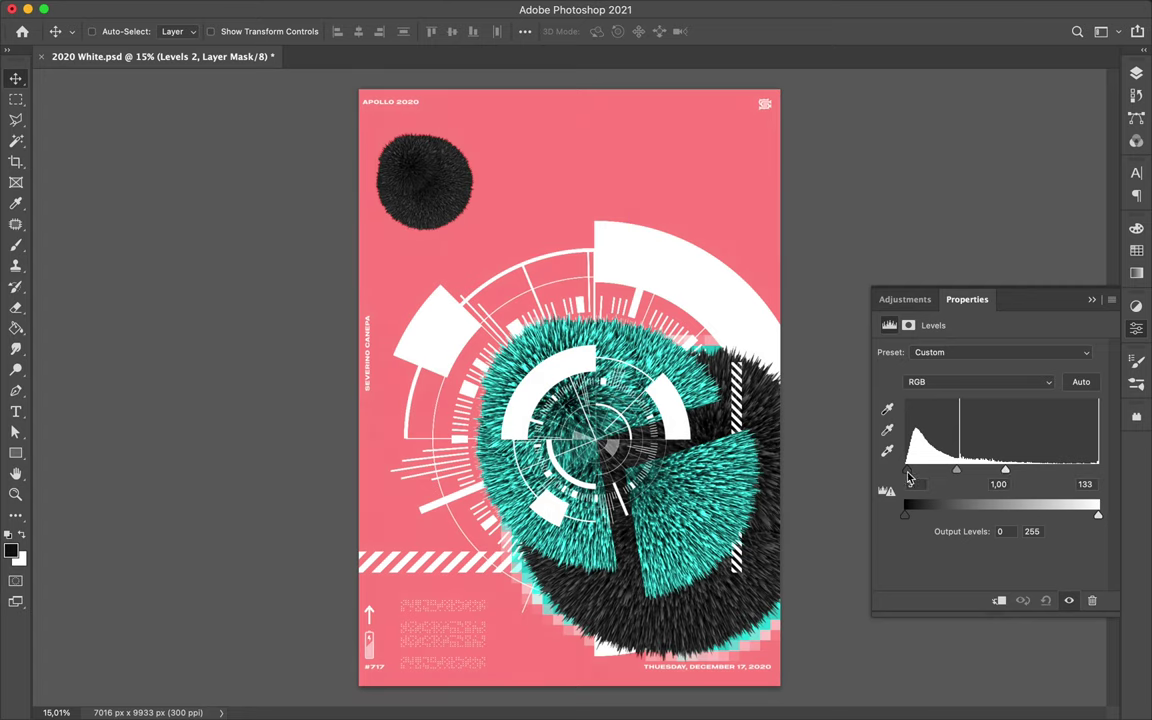
drag(908, 469, 938, 469)
key(F7)
mouse_move(511, 184)
mouse_down()
mouse_move(455, 183)
mouse_move(478, 178)
mouse_up()
Step: Cut the lasso wedge of the small black sphere onto its own layer
key(ctrl+shift+j)
key(v)
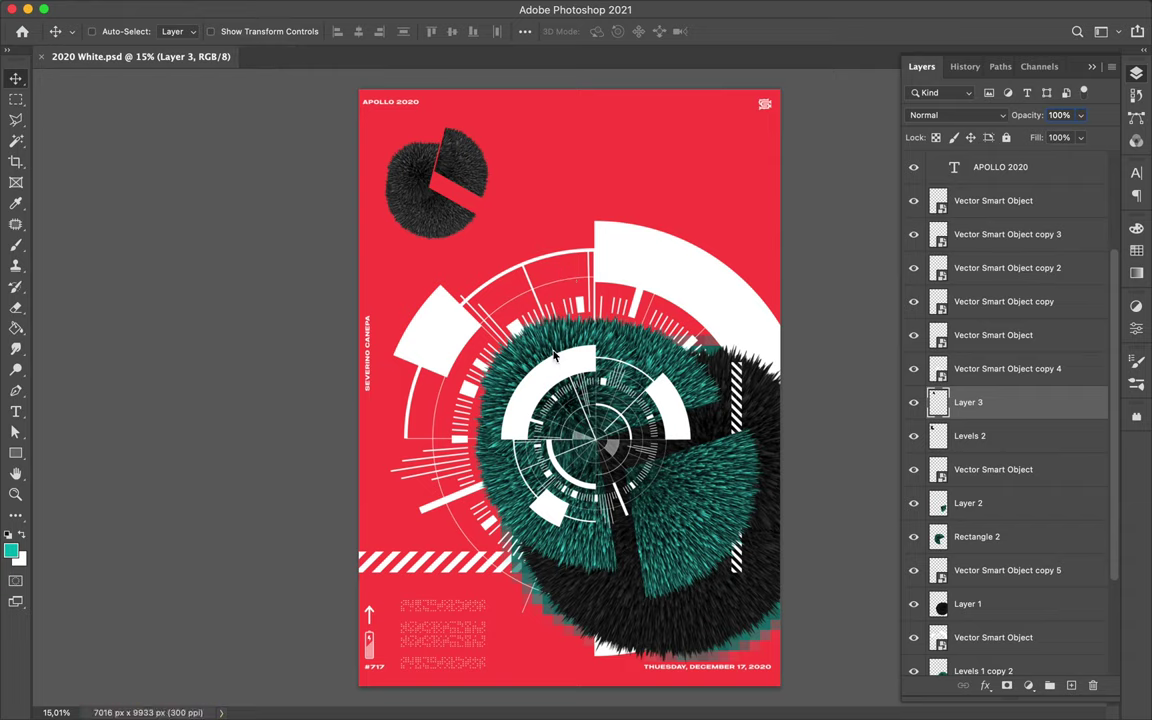
key(p)
click(177, 31)
Step: Draw a red angled pen shape and send it below the teal sphere layer
click(520, 690)
click(595, 615)
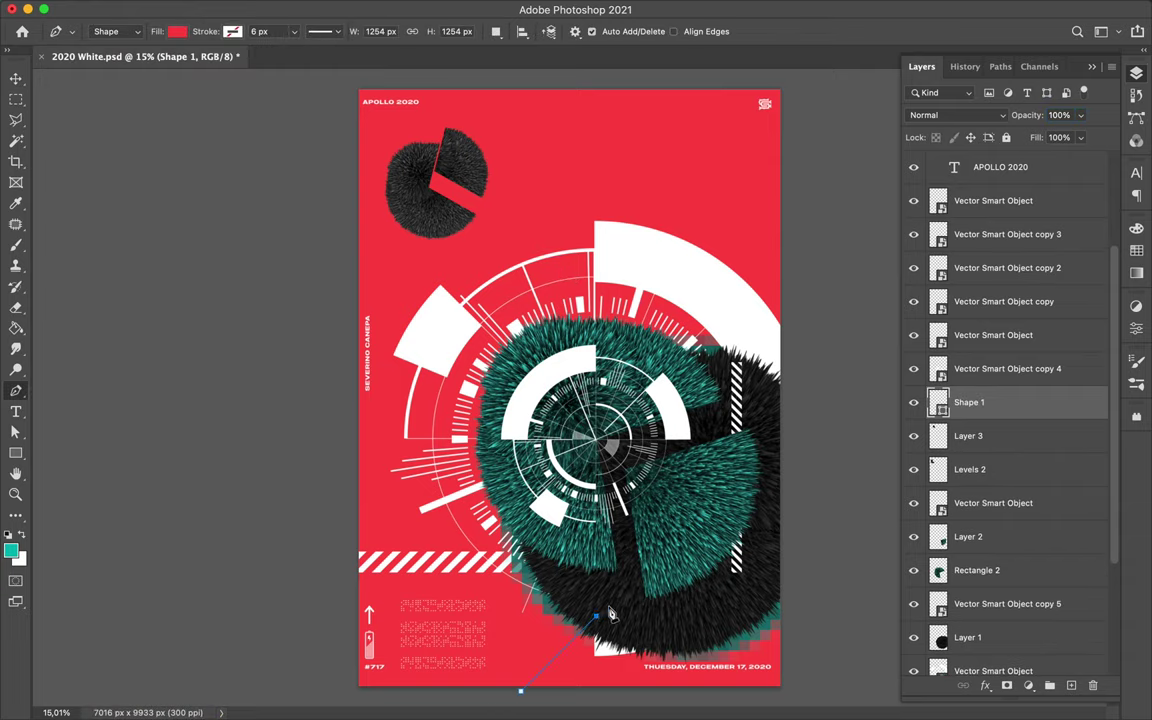
key(v)
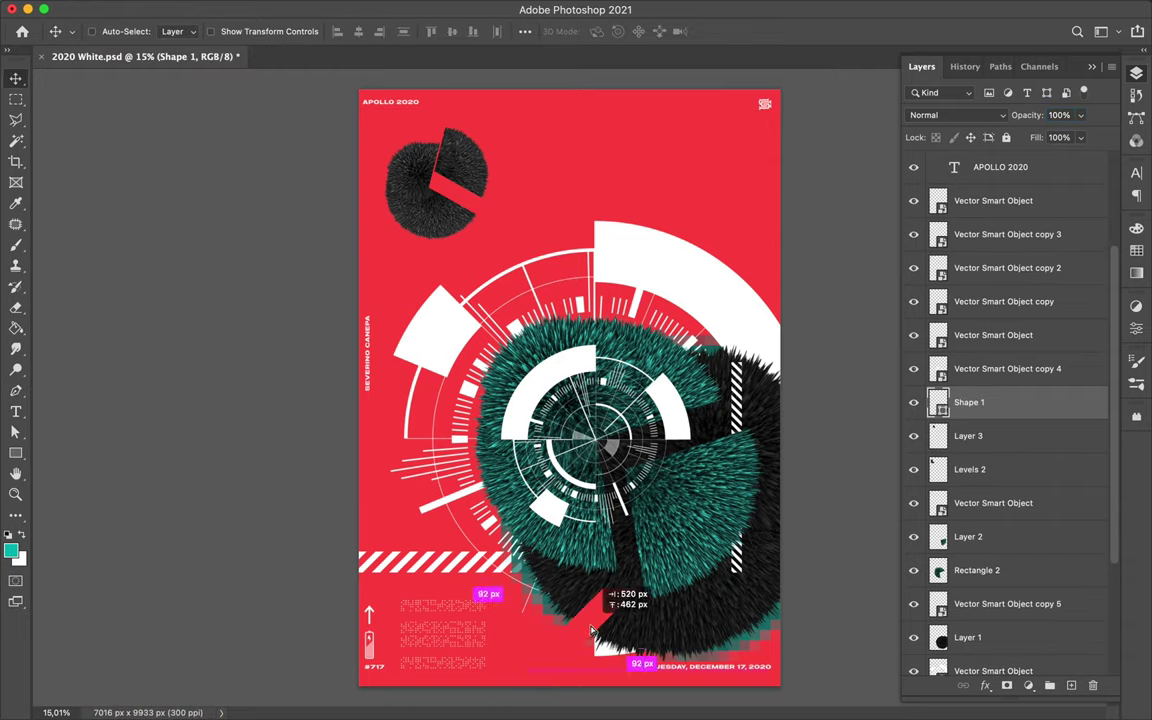
key(a)
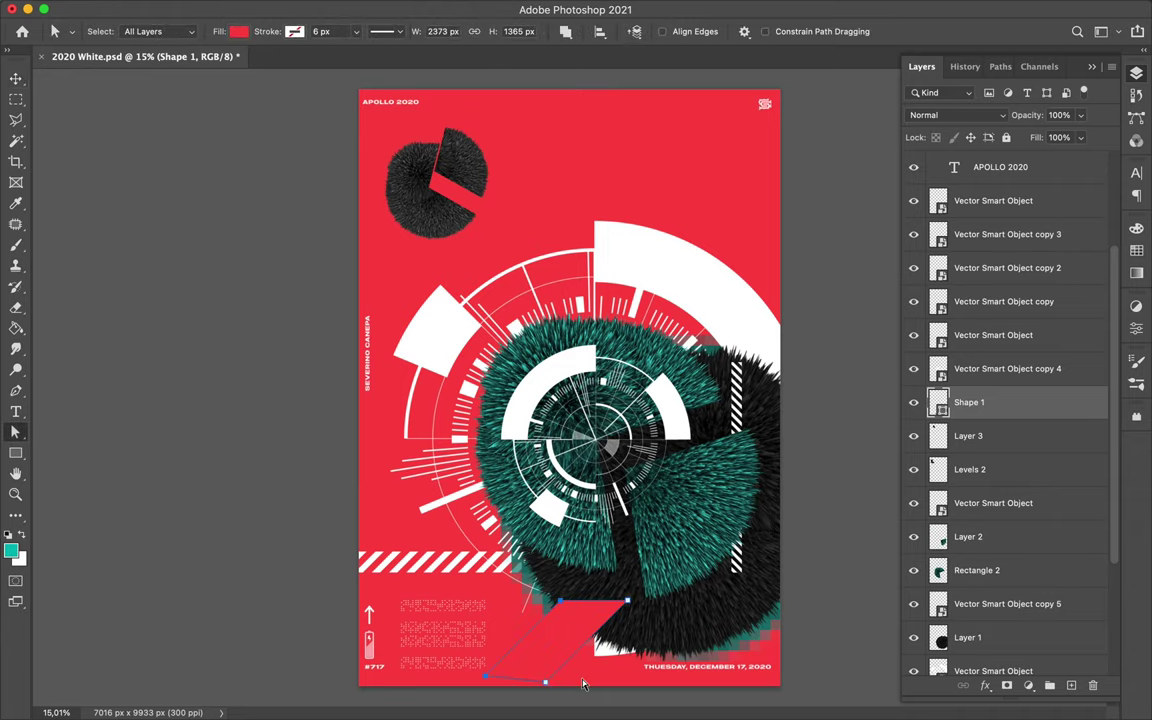
key(v)
key(ctrl+bracketleft)
key(ctrl+bracketleft)
key(ctrl+bracketleft)
key(ctrl+bracketleft)
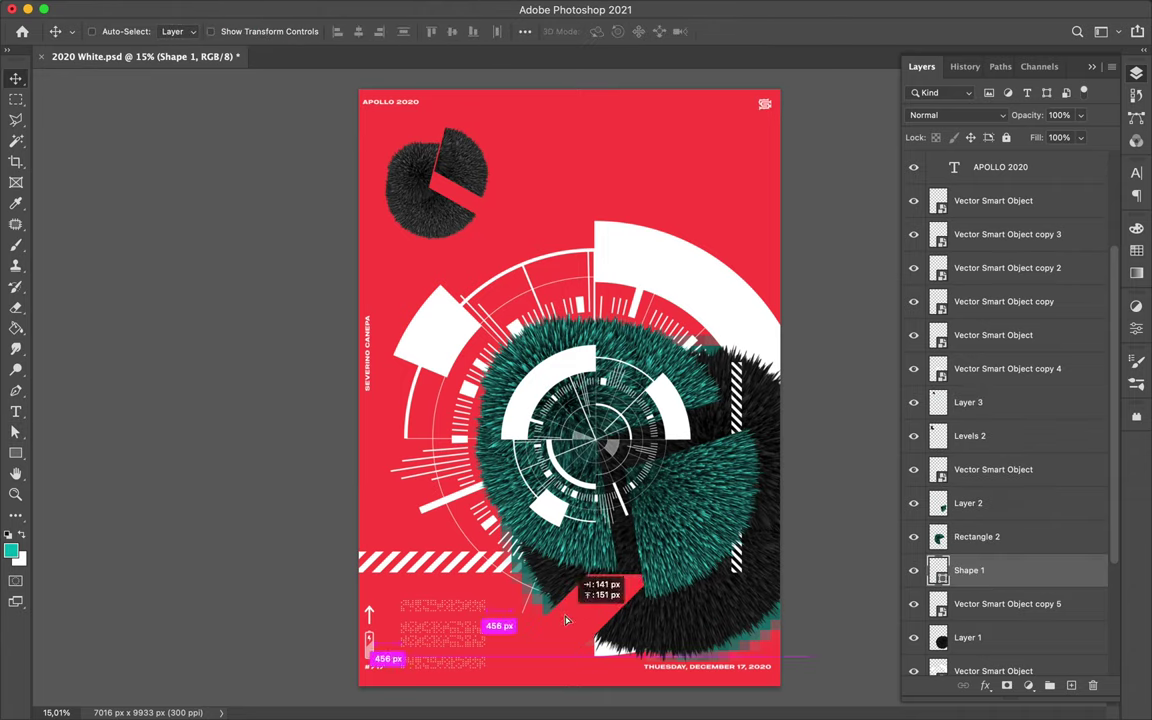
Step: Duplicate the striped strip, move it to the poster's top edge and shorten it
key(alt+comma)
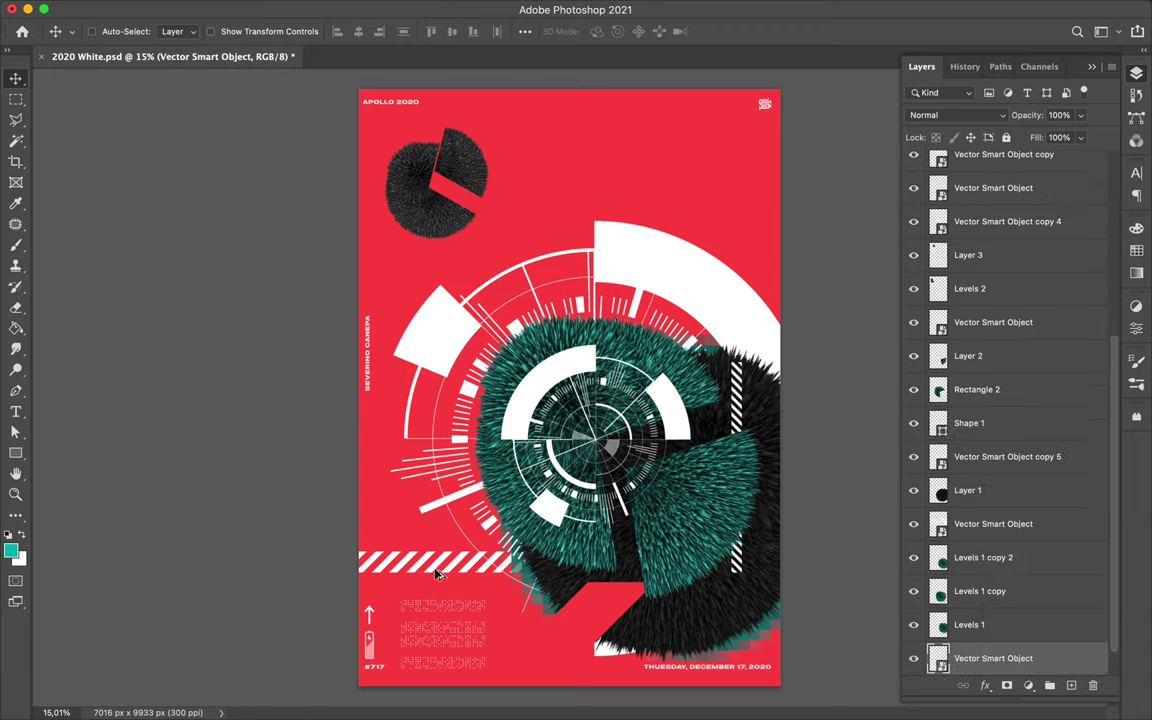
key(ctrl+t)
drag(684, 100, 581, 90)
key(Return)
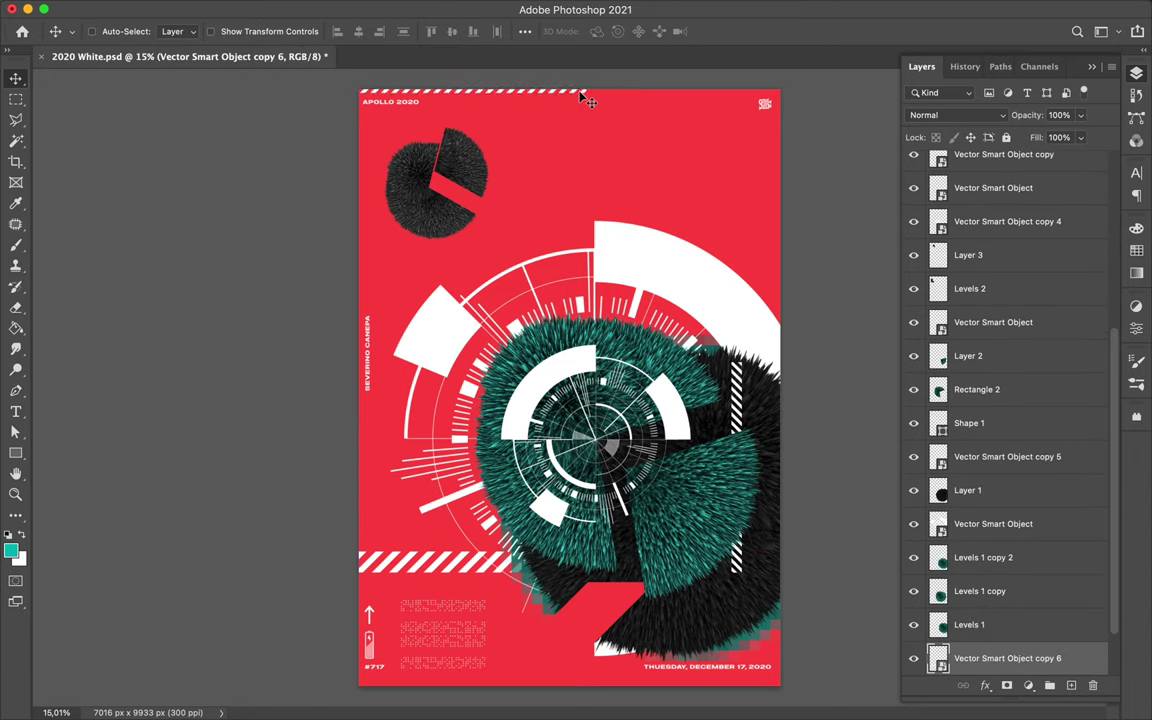
key(ctrl+t)
drag(578, 92, 532, 92)
key(Return)
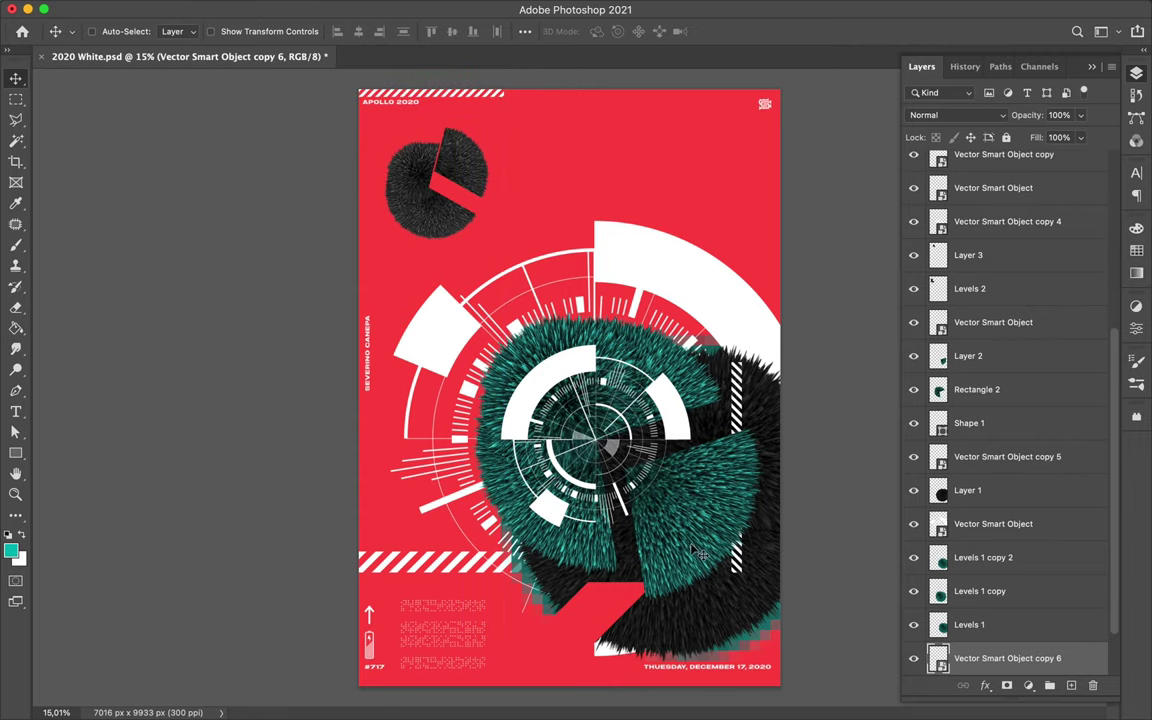
Step: Reposition the red angled shape under the spheres and fit the poster in the window
scroll(700, 553, up, 2)
drag(608, 463, 608, 463)
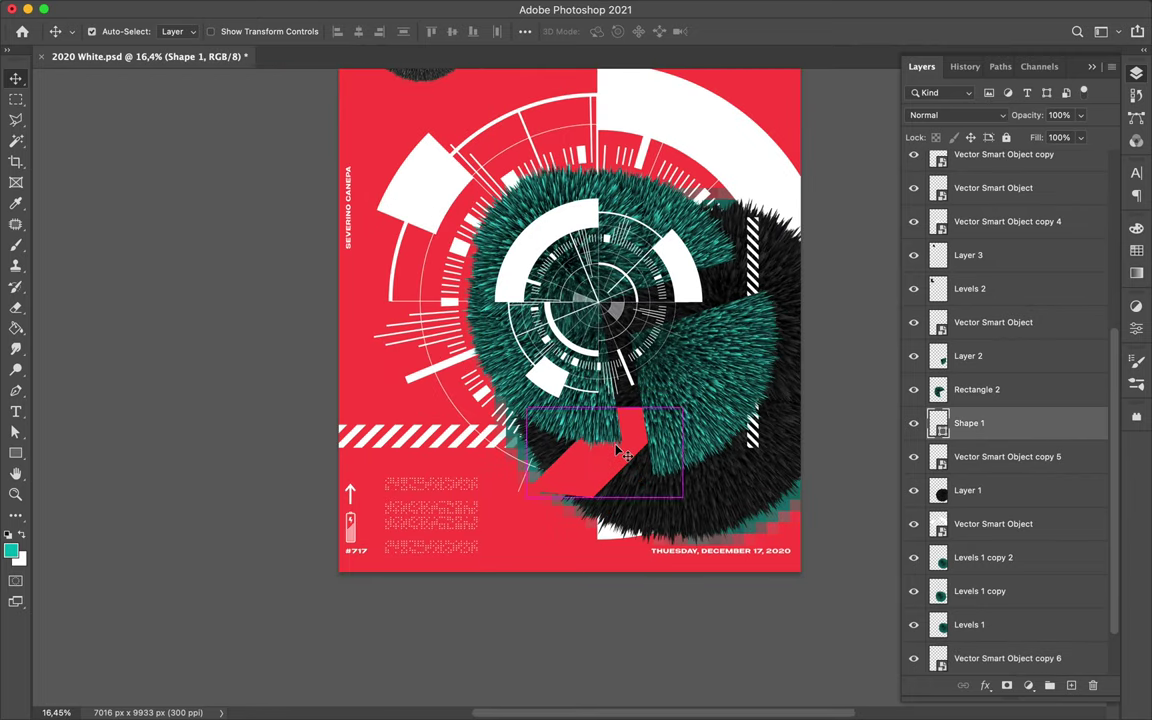
key(a)
key(super+0)
Step: Draw a white bar shape along the bottom edge and save the document
key(p)
click(720, 678)
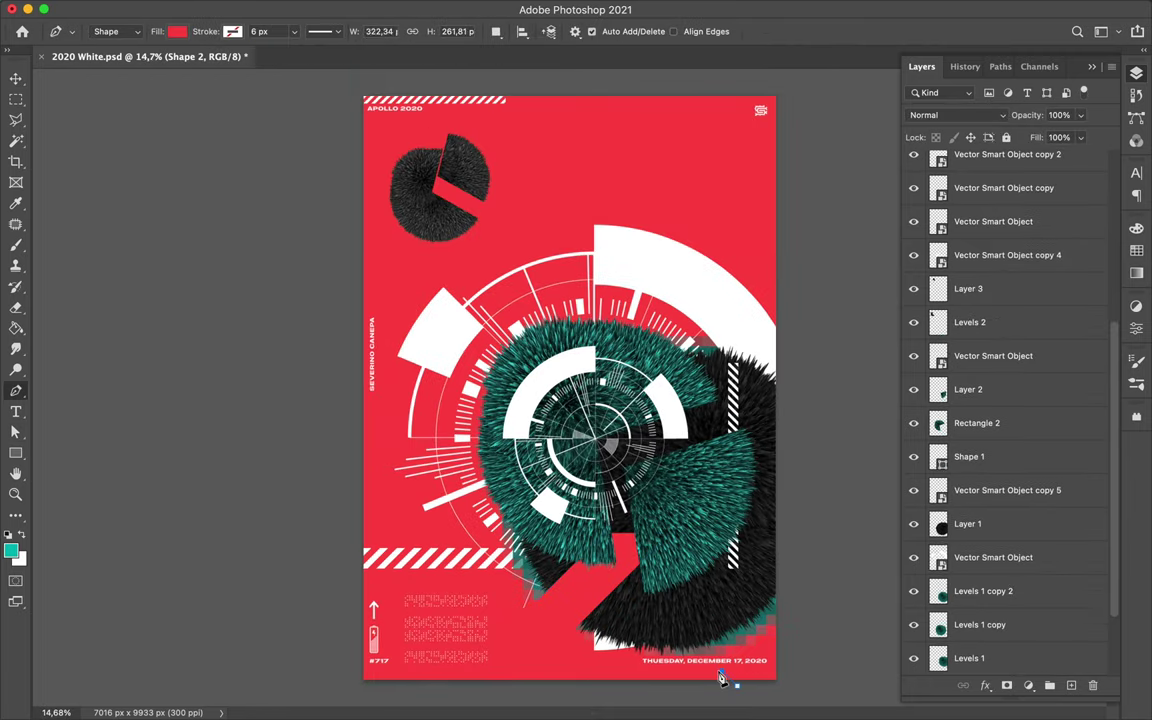
key(a)
key(v)
key(super+s)
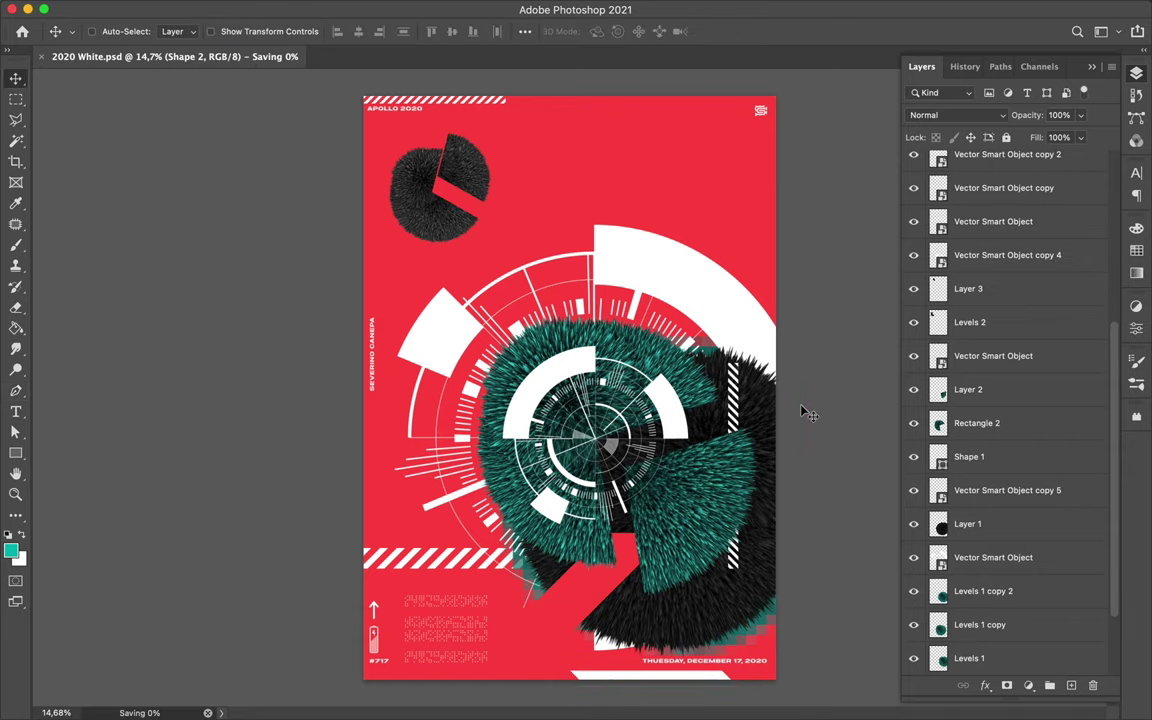
super+click(938, 289)
Step: Fill a new shadow Layer 4, blur it 182.4 px, and link it with Layer 3
key(super+shift+alt+n)
key(g)
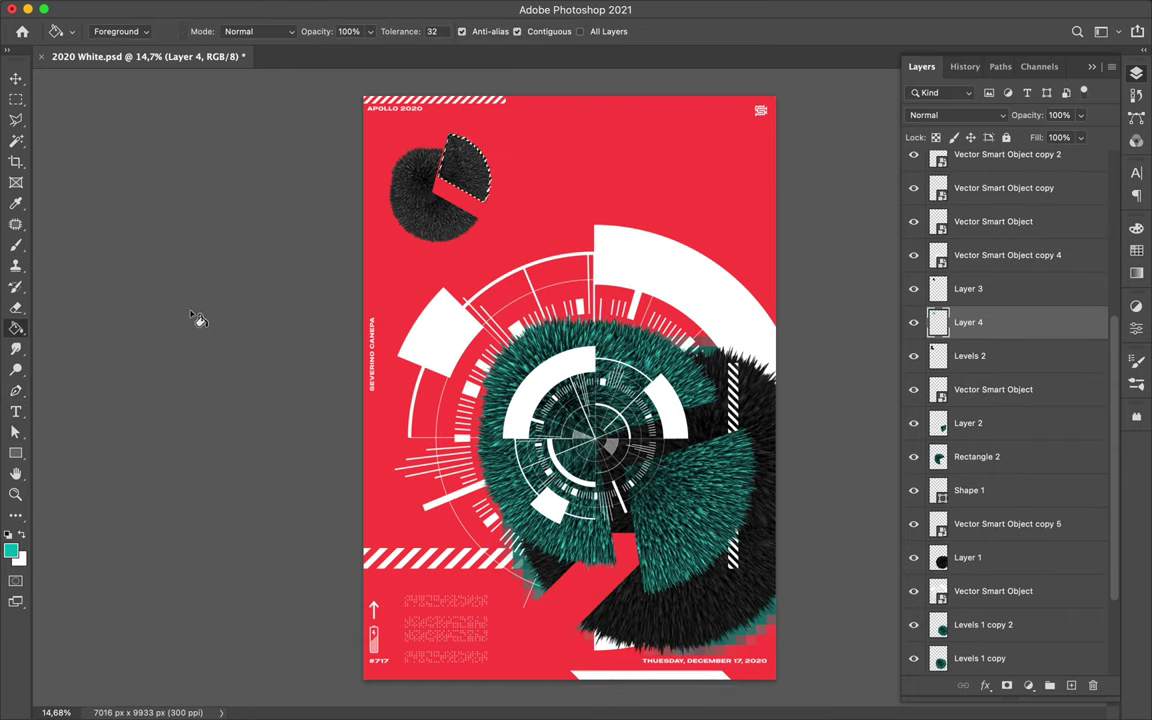
key(super+d)
click(381, 10)
click(655, 261)
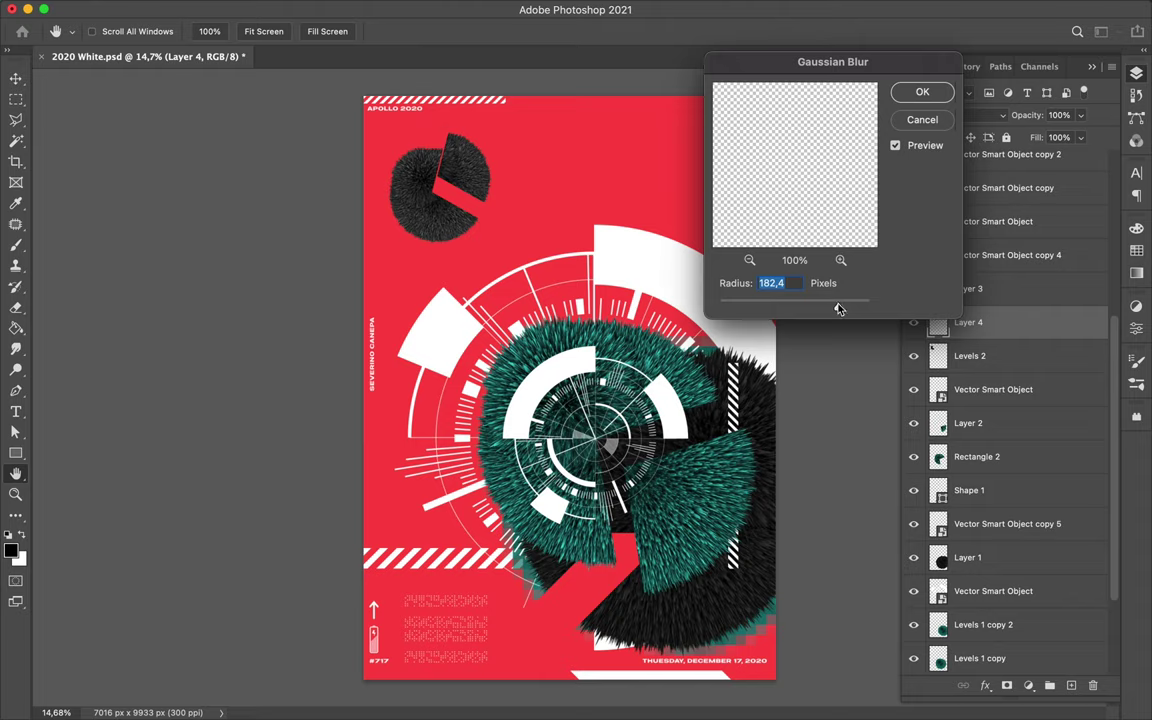
click(920, 92)
right_click(968, 322)
shift+click(968, 288)
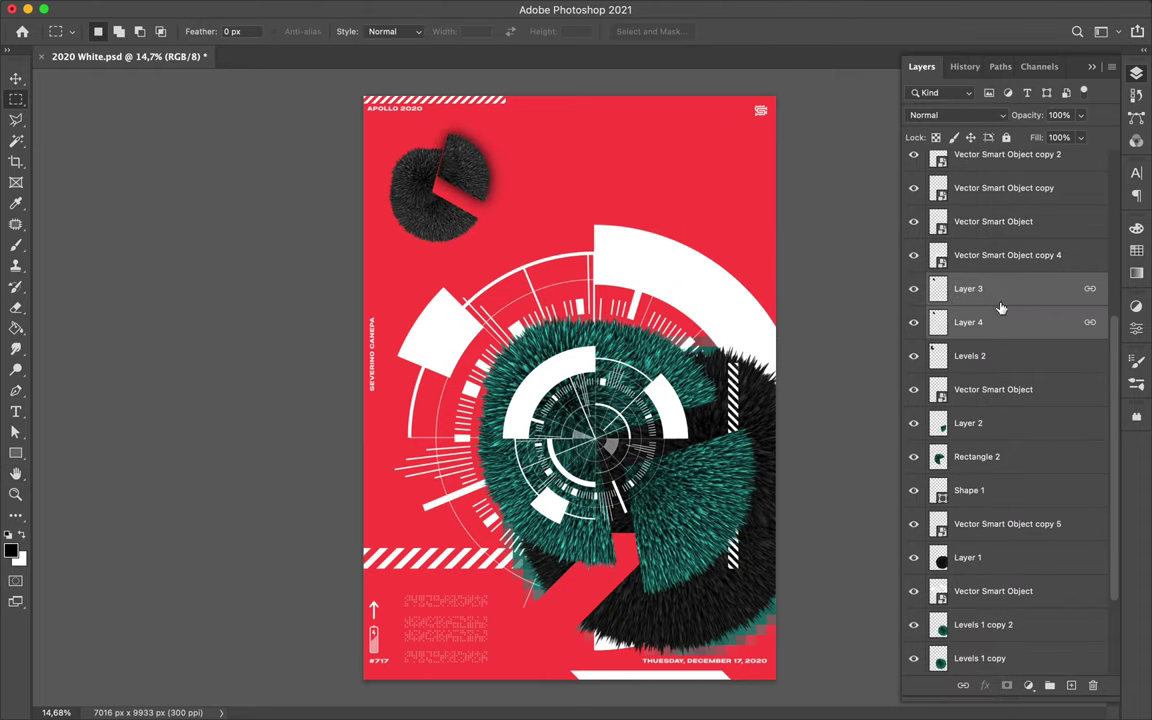
key(v)
Step: Create a second shadow layer for the next fur layer with a 103.1 px Gaussian Blur
click(940, 358)
click(938, 389)
key(super+shift+alt+n)
key(m)
click(375, 9)
click(650, 273)
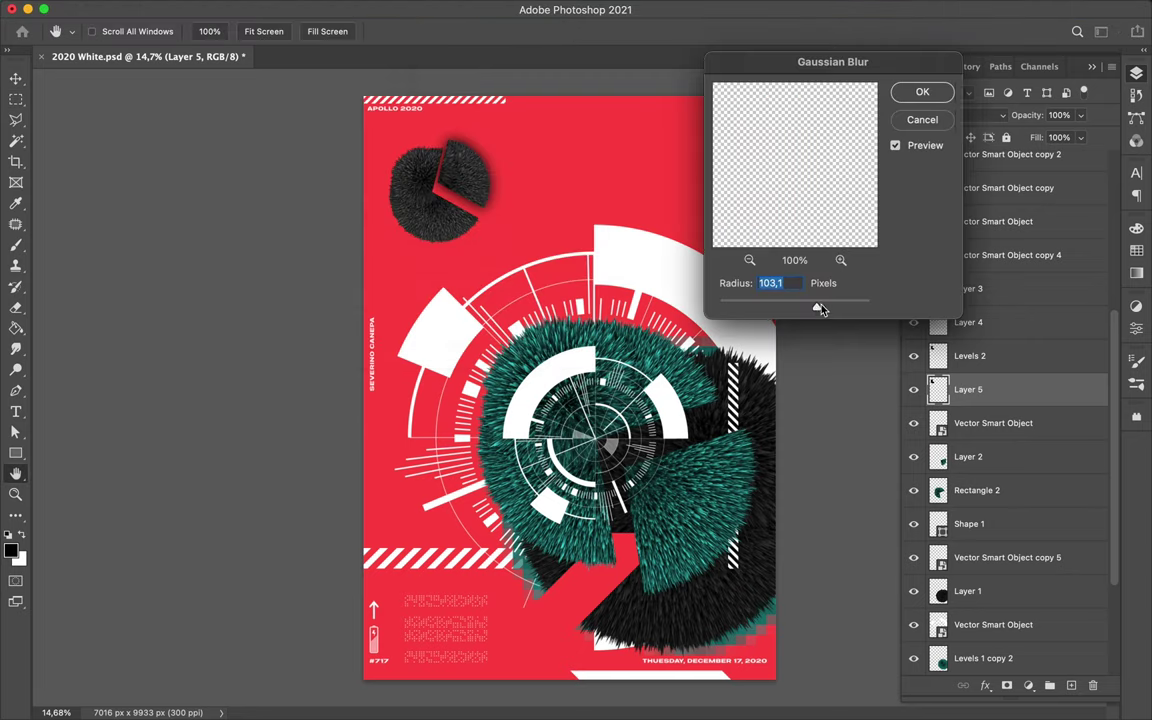
click(920, 90)
right_click(965, 372)
Step: Add a new Layer 6 for a further shadow
key(Escape)
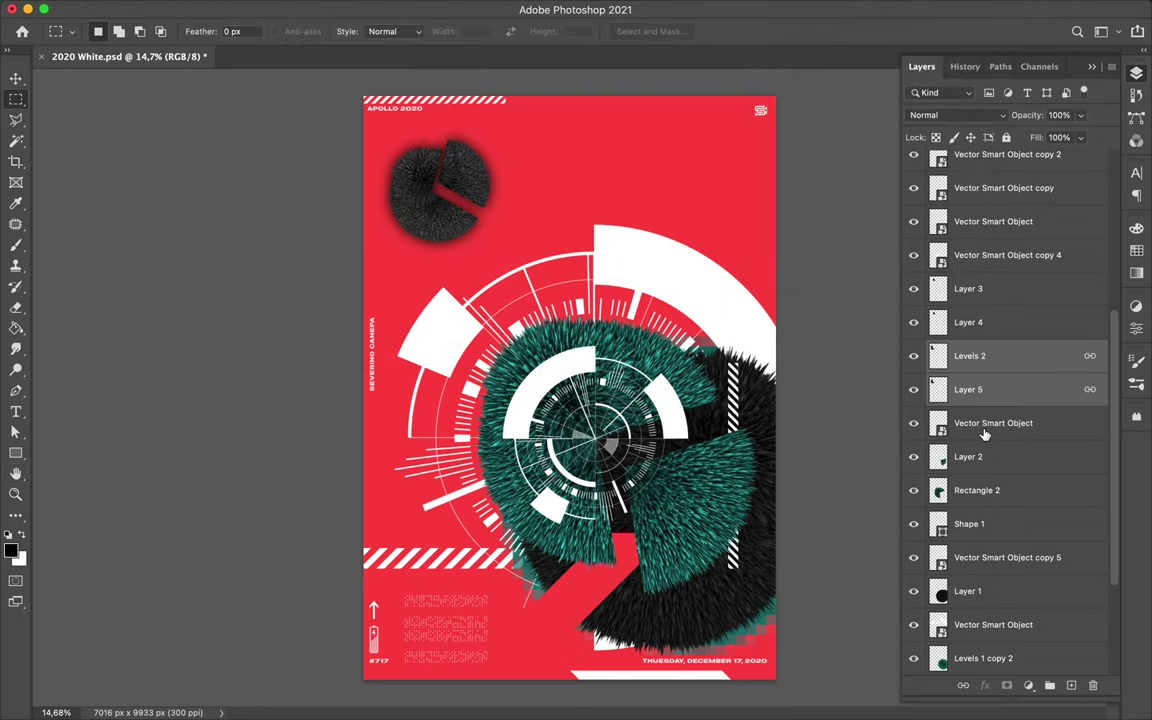
key(v)
key(super+shift+alt+n)
Step: Create a Gaussian-blurred shadow layer from the teal fur sphere's outline
key(m)
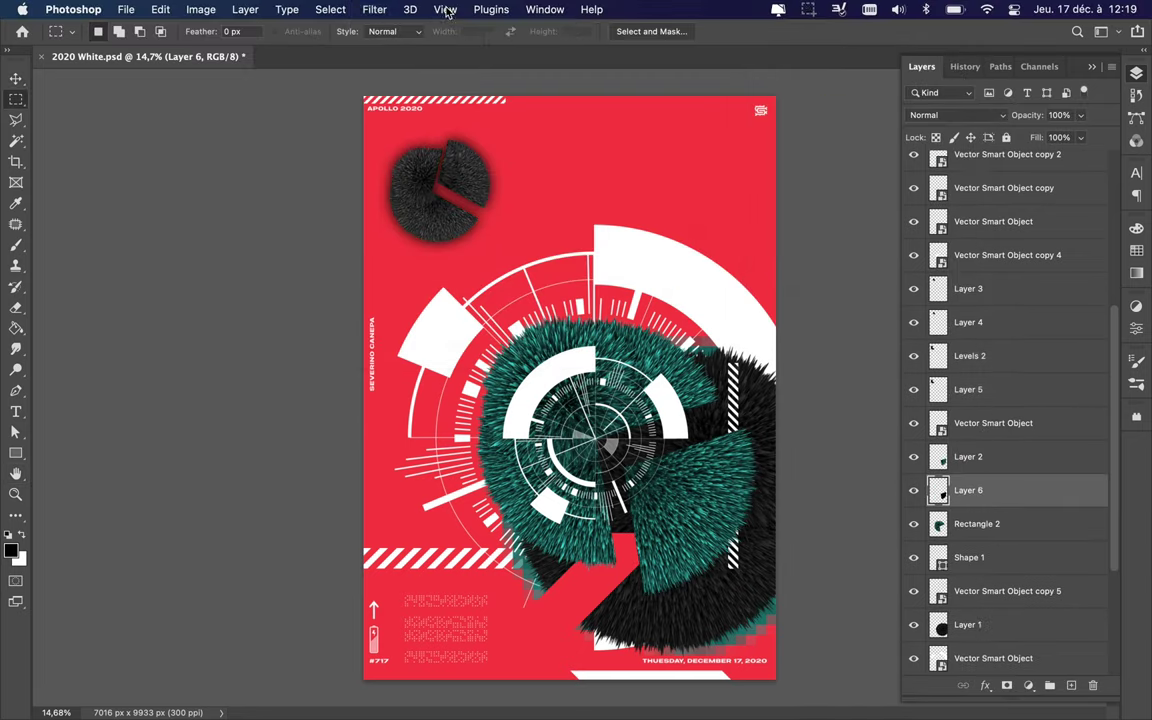
right_click(969, 490)
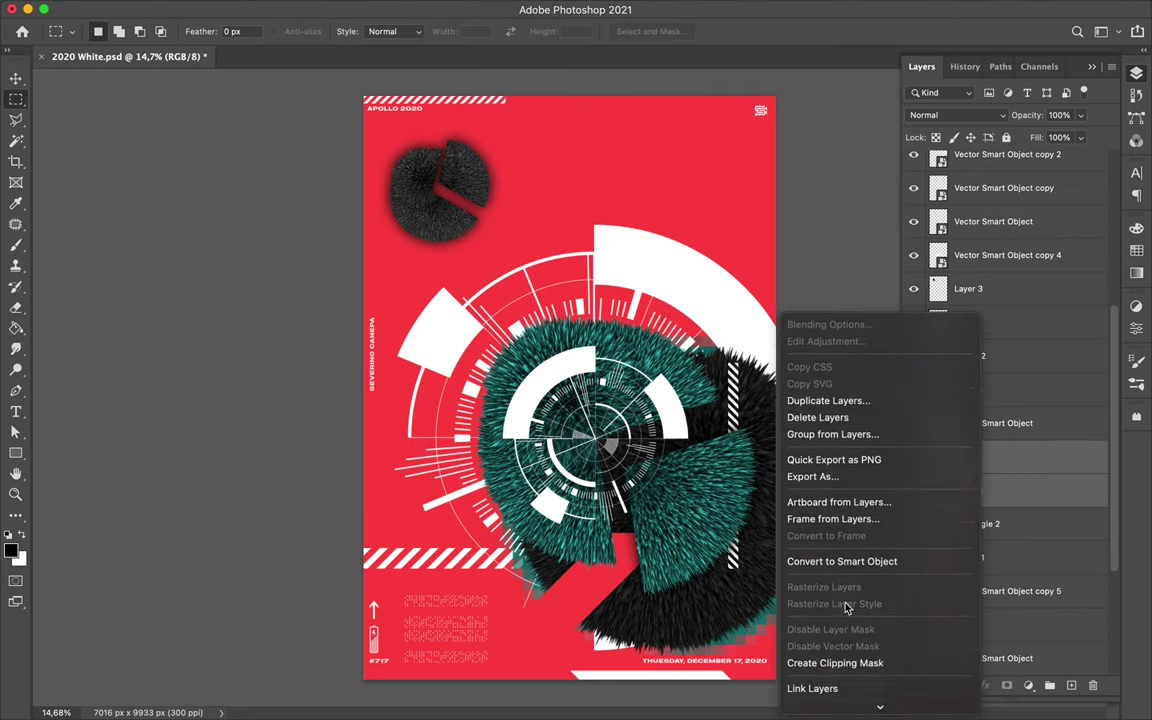
click(969, 557)
key(super+shift+alt+n)
key(g)
key(m)
click(380, 10)
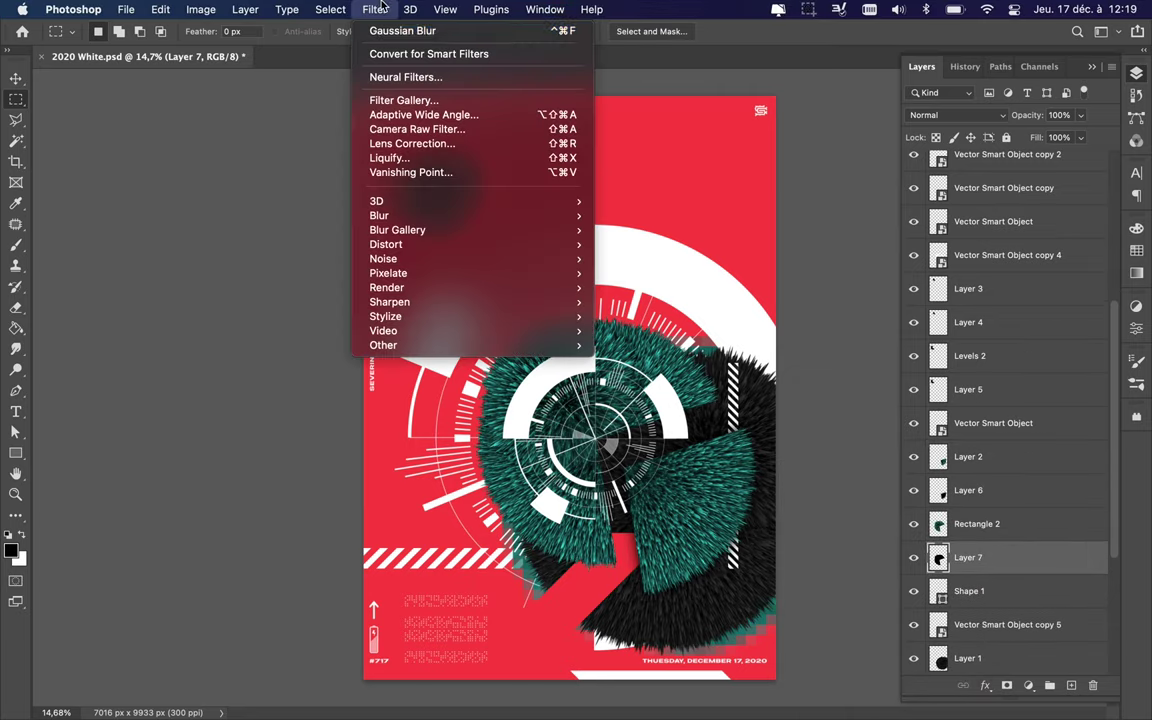
key(Escape)
Step: Add a filled, blurred shadow layer (Layer 8) from the black fur sphere's outline
right_click(1005, 530)
key(Escape)
scroll(1006, 600, down, 1)
click(1006, 608)
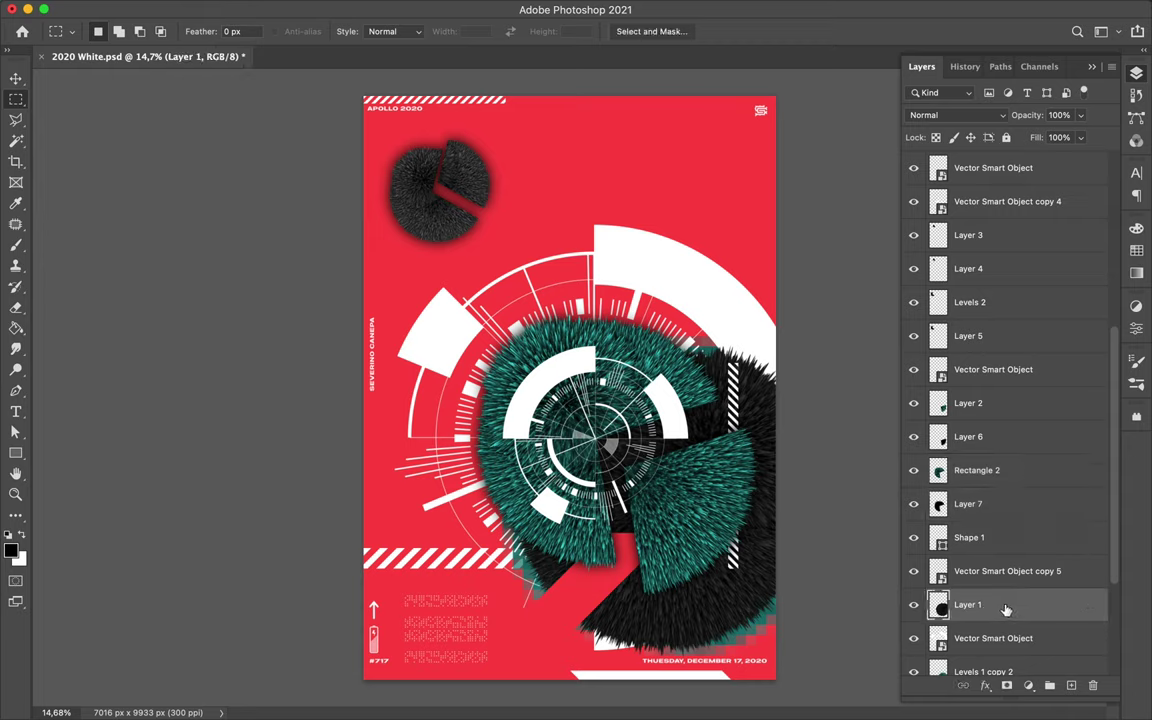
click(1000, 640)
key(super+shift+alt+n)
click(380, 10)
key(Escape)
Step: Link Layer 1, the black sphere, with its shadow Layer 8
key(v)
shift+click(1005, 605)
right_click(1005, 605)
click(830, 450)
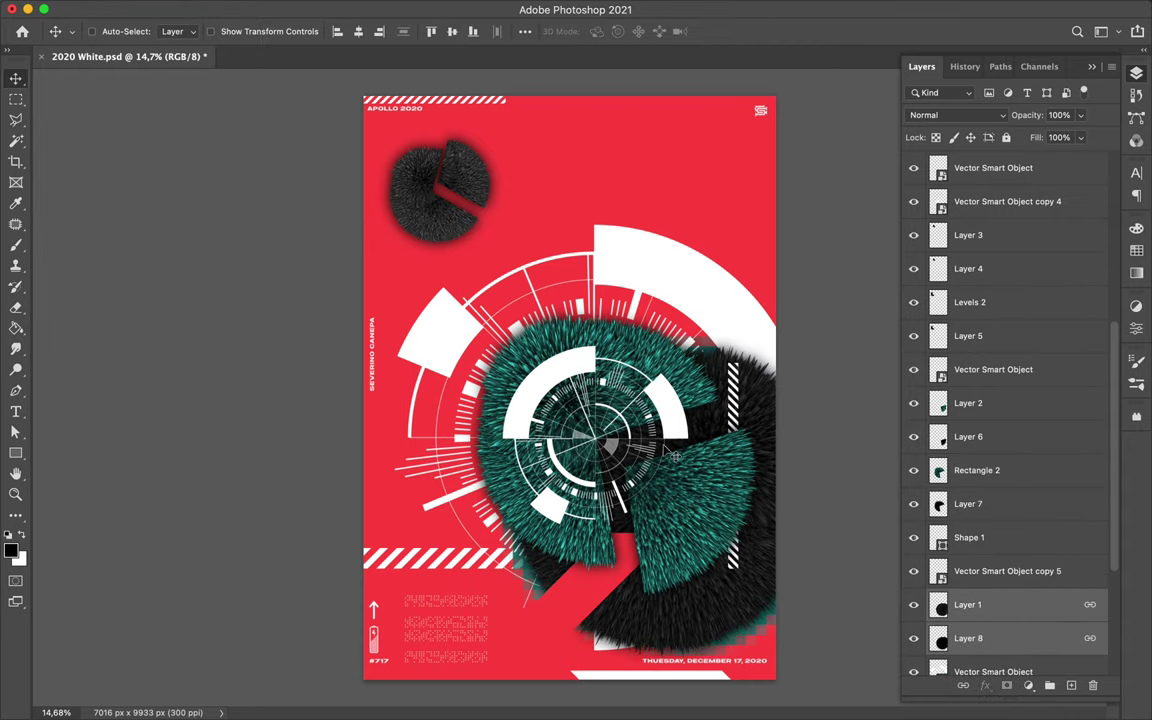
Step: Add the title text on the right, colour it white, and raise its layer
key(t)
click(675, 503)
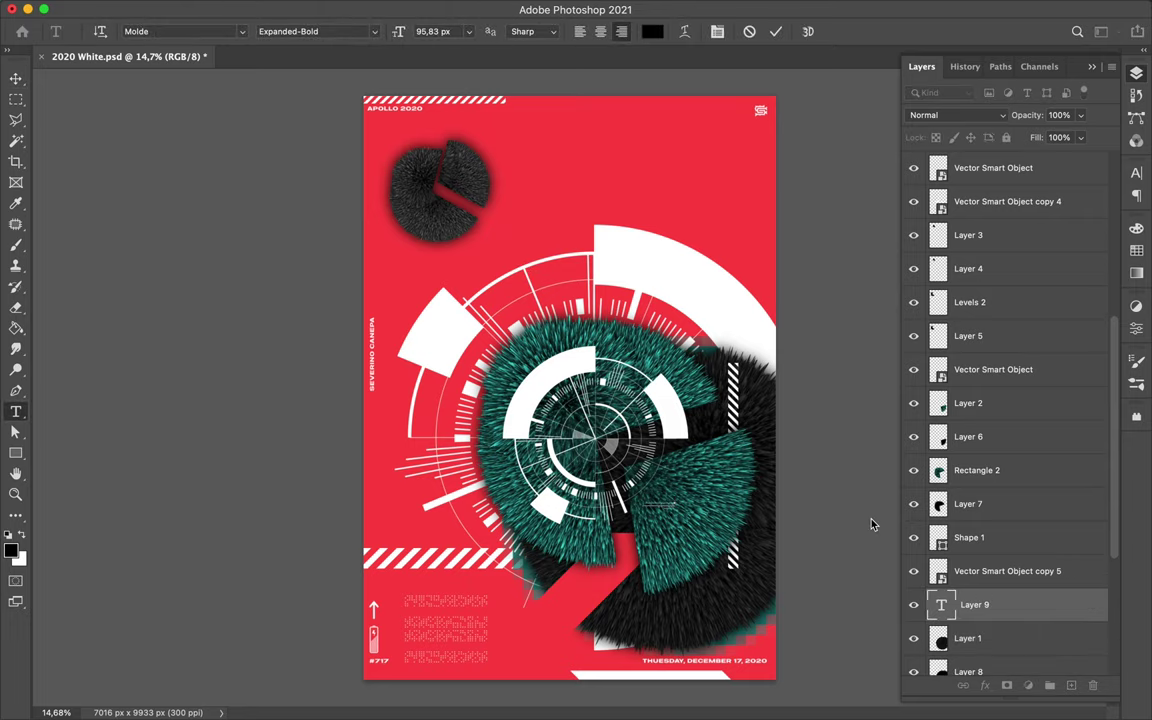
key(super+Return)
click(1136, 173)
click(1093, 266)
click(752, 198)
click(1136, 73)
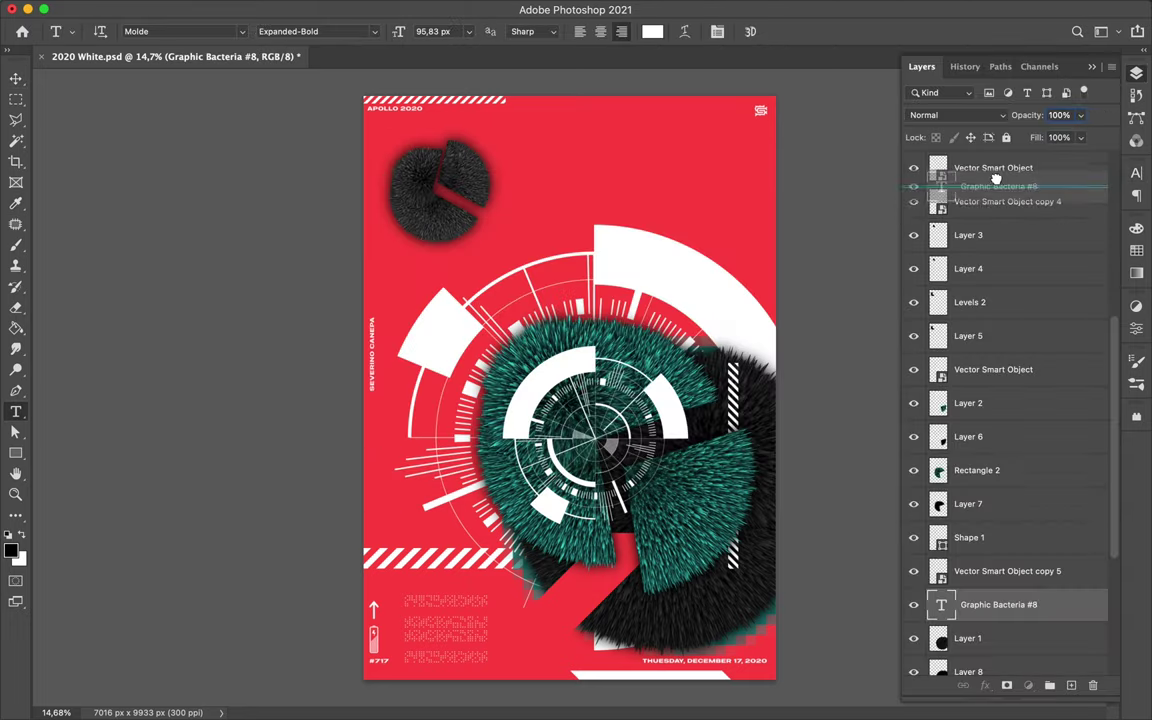
drag(977, 198, 964, 375)
Step: Set the title to Basier Square Mono, enlarge it, and correct the #18 number
click(1136, 173)
click(1072, 216)
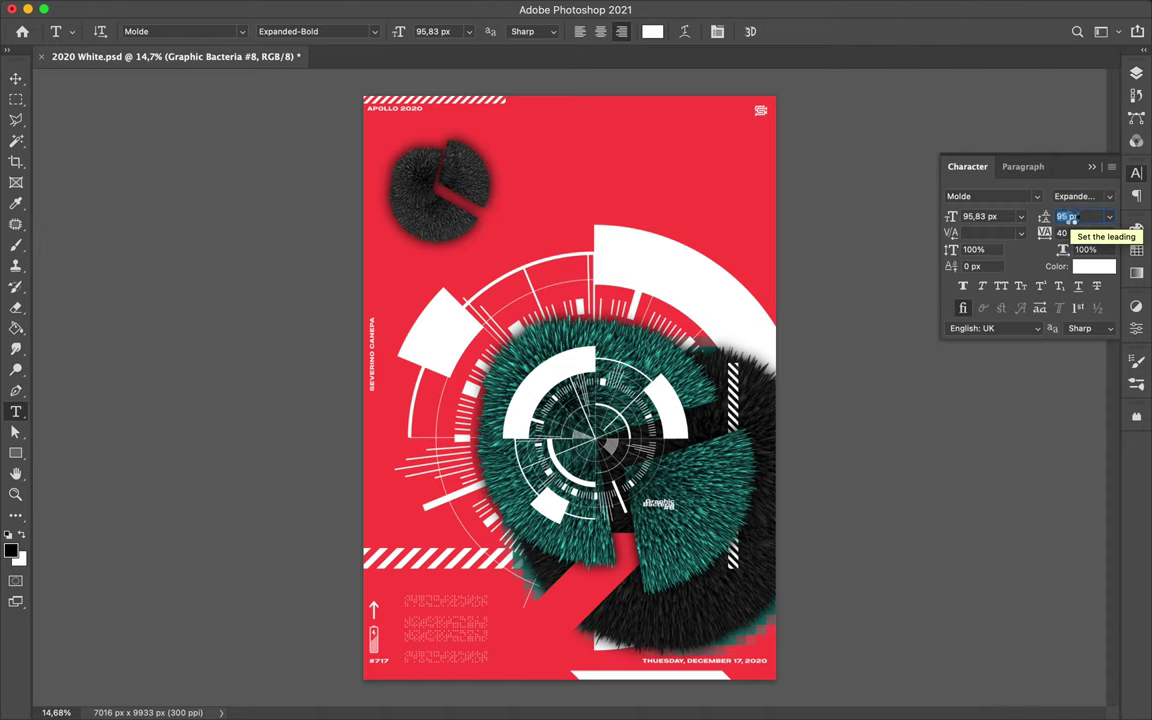
text(basier)
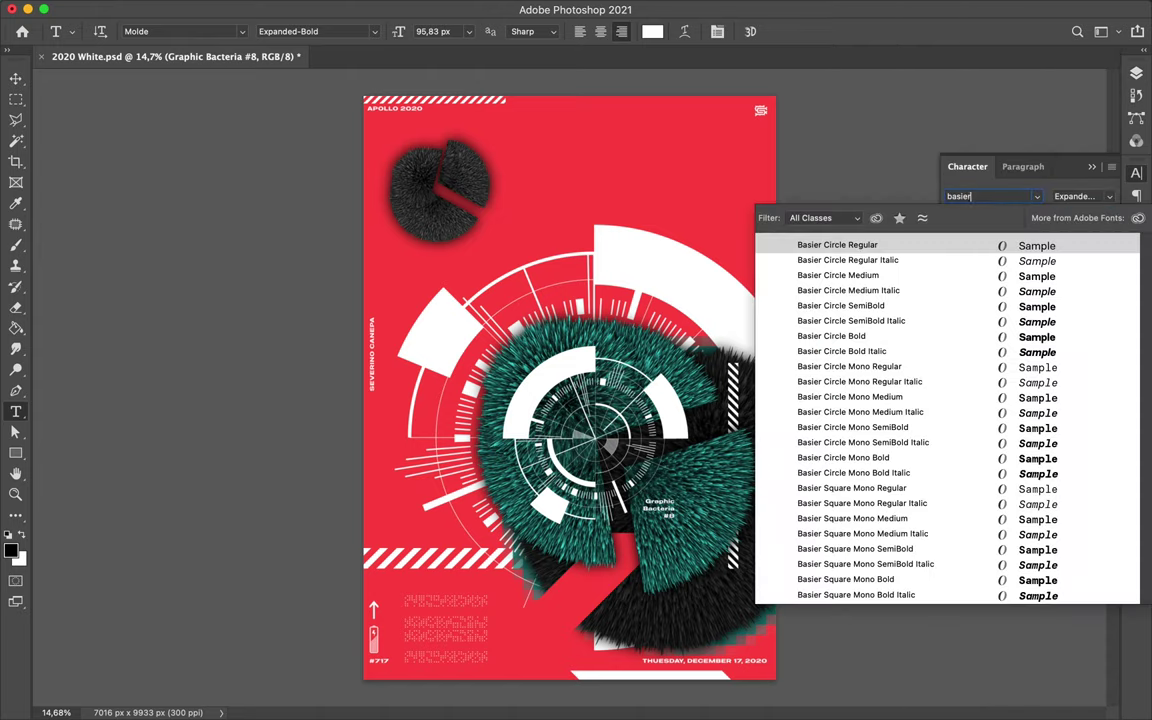
key(Return)
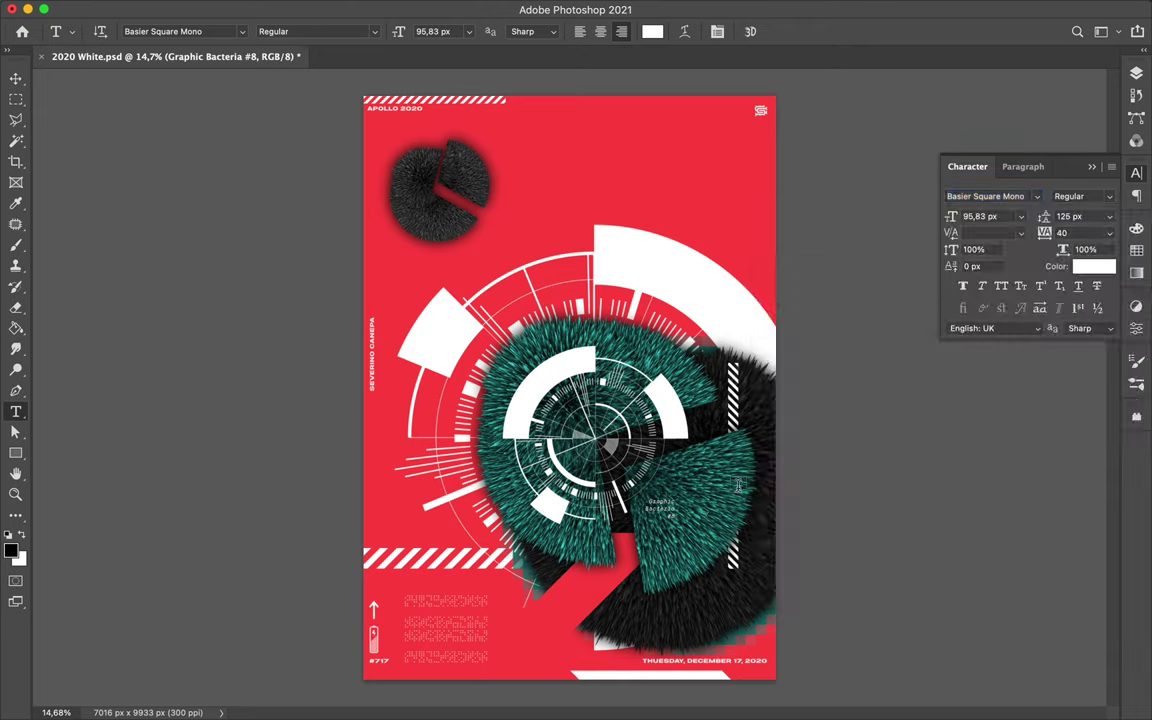
key(ctrl+t)
click(1072, 216)
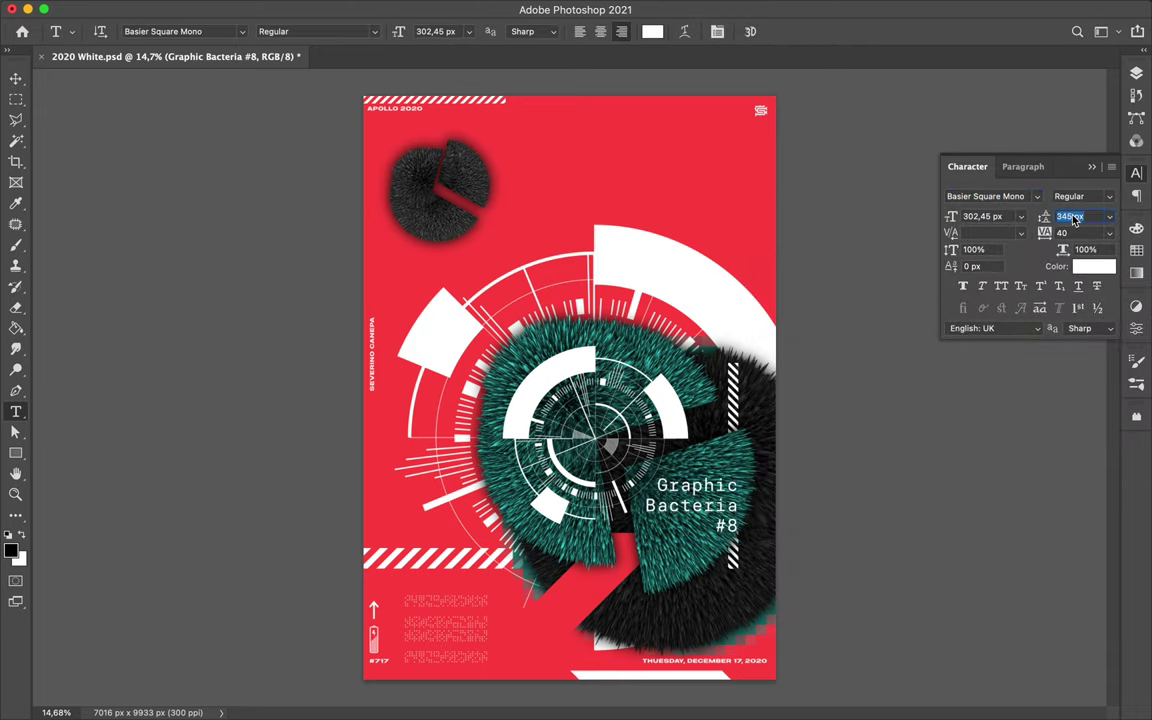
click(726, 522)
text(1)
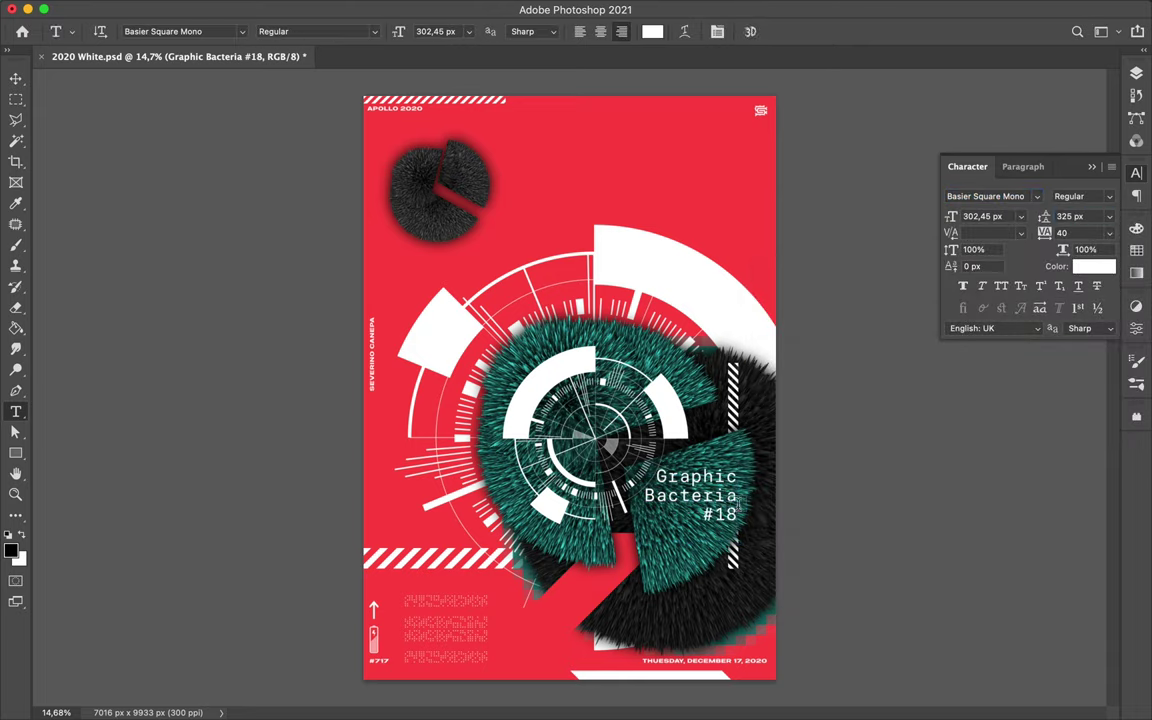
drag(724, 516, 727, 510)
Step: Duplicate the small arrow graphic and place it just left of #18
scroll(727, 510, up, 3)
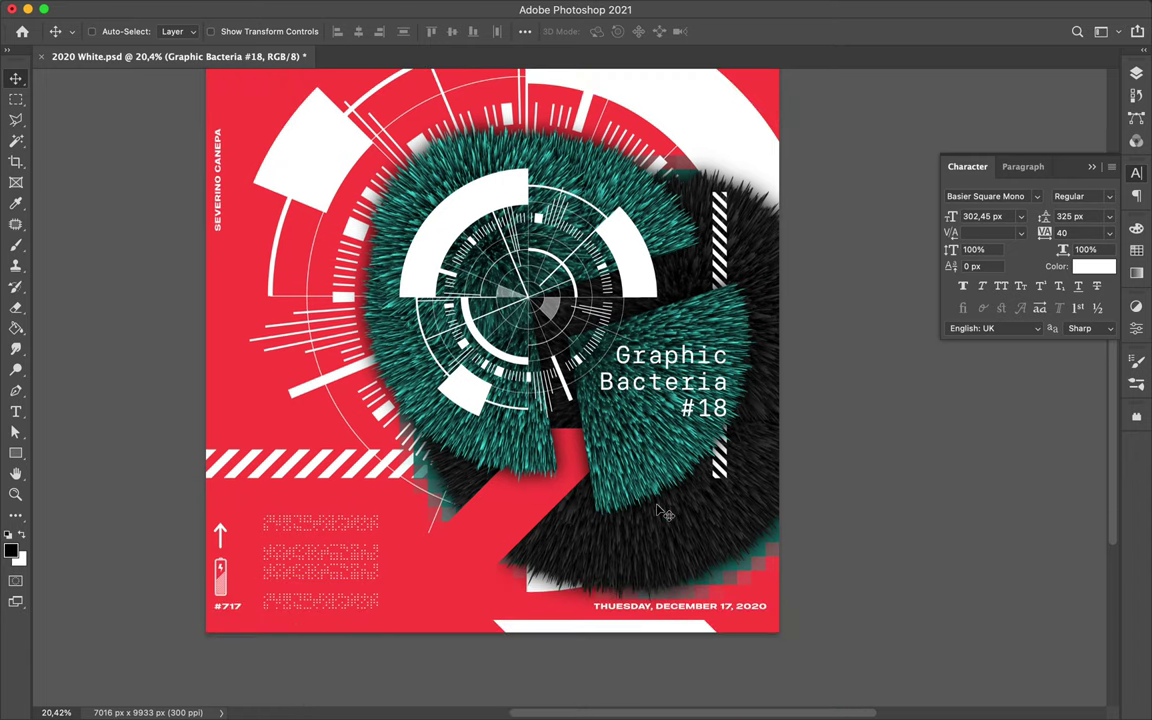
scroll(665, 513, down, 2)
drag(527, 502, 579, 515)
scroll(700, 517, up, 2)
drag(703, 518, 733, 510)
scroll(730, 511, down, 4)
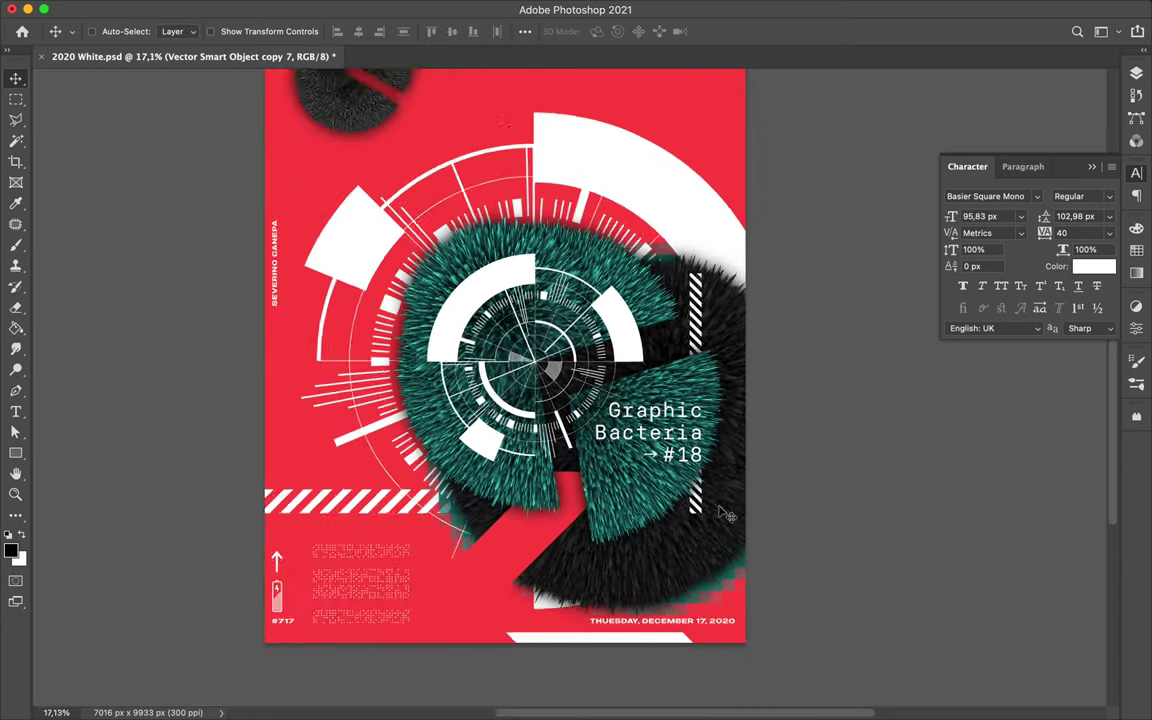
scroll(690, 417, down, 1)
Step: Draw a large unfilled outline circle around the poster's centre
key(u)
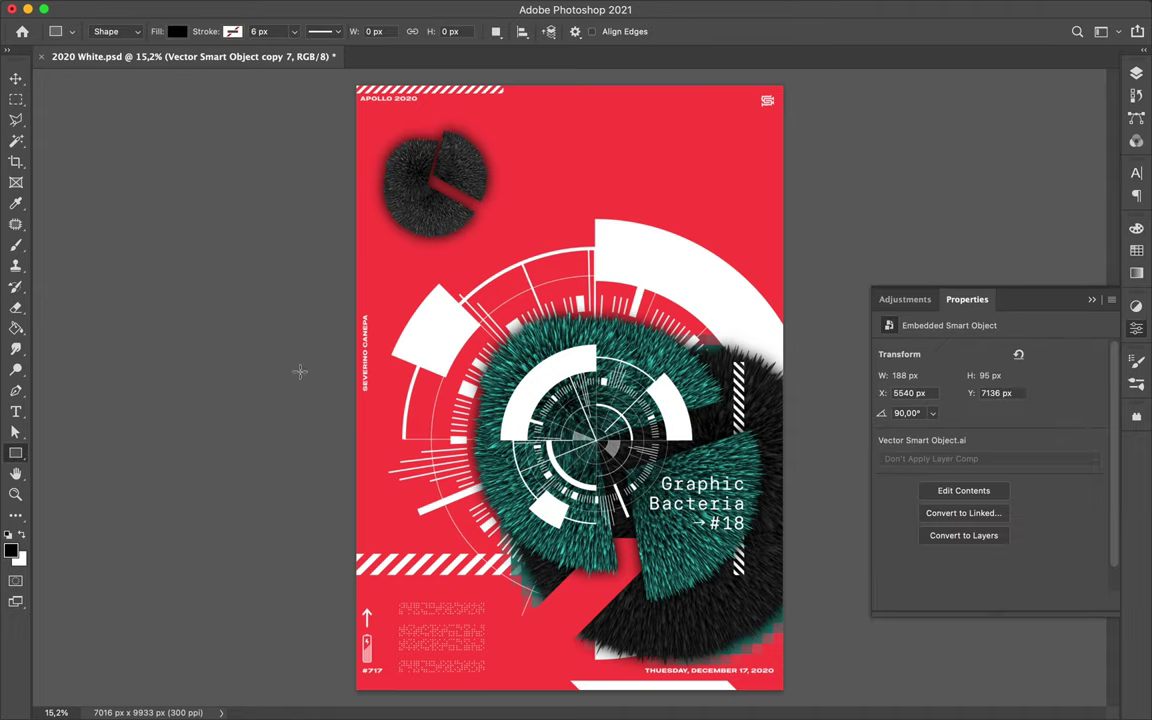
drag(503, 255, 865, 640)
key(a)
click(238, 31)
click(146, 63)
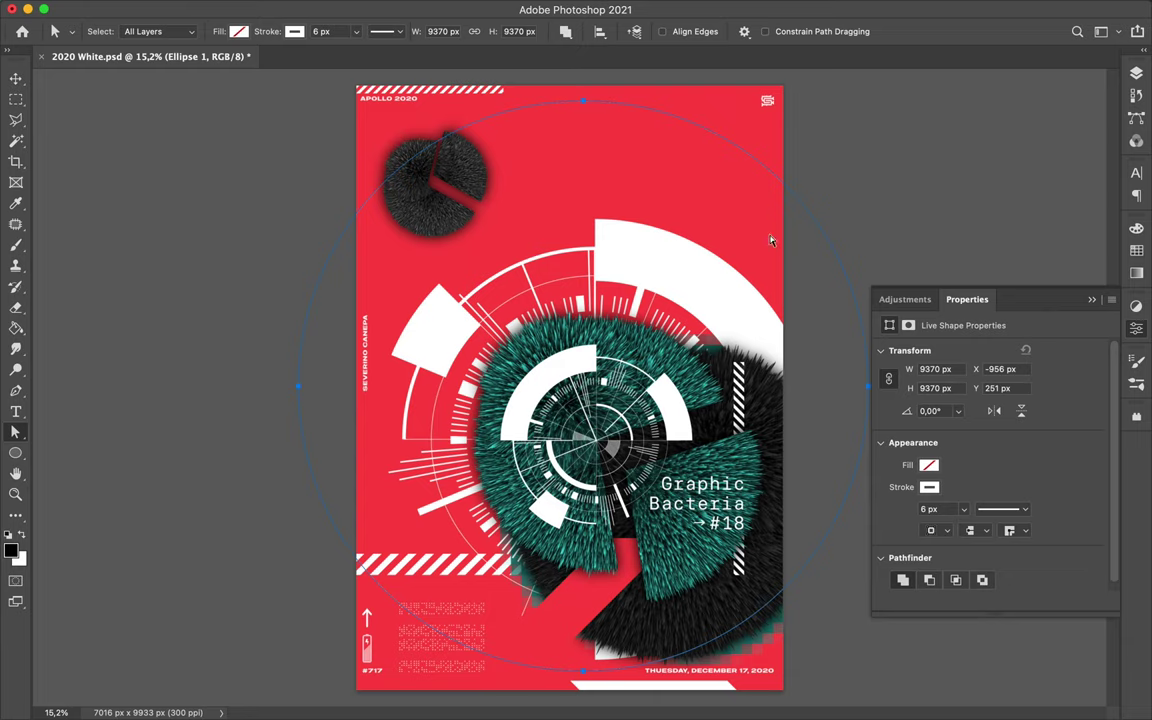
Step: Move Layer 3 and Layer 4 below Layer 8 and nudge the top-left fur wedge up-right
key(v)
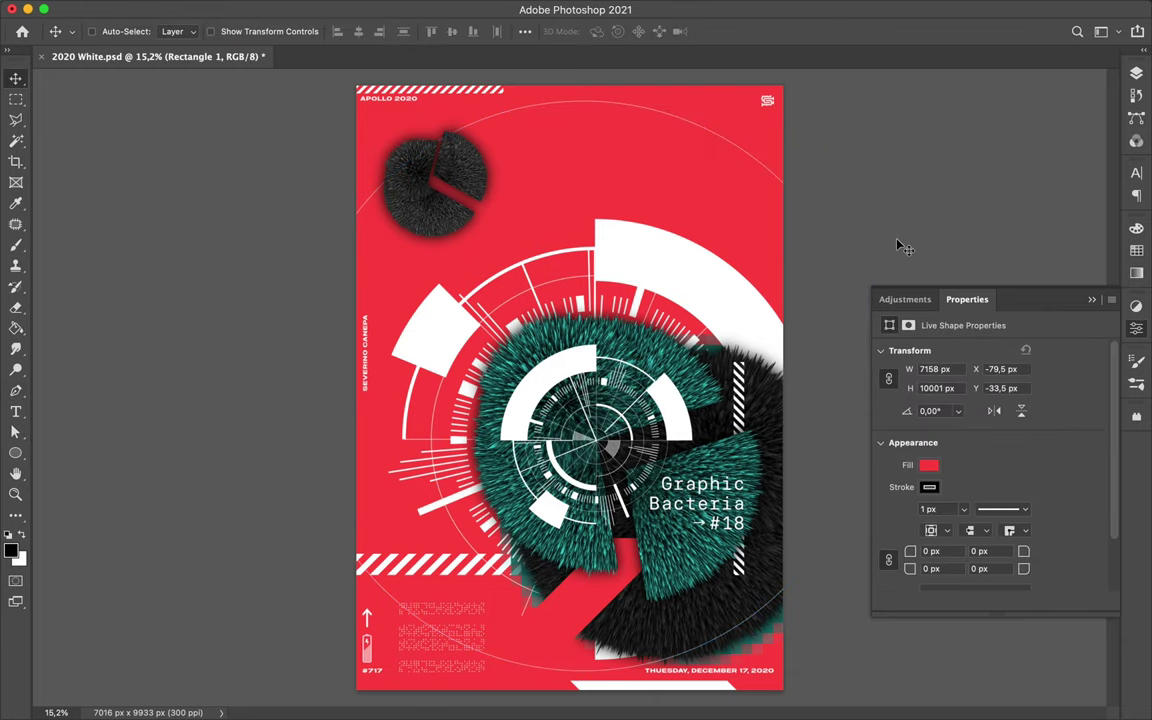
key(F7)
scroll(757, 165, up, 2)
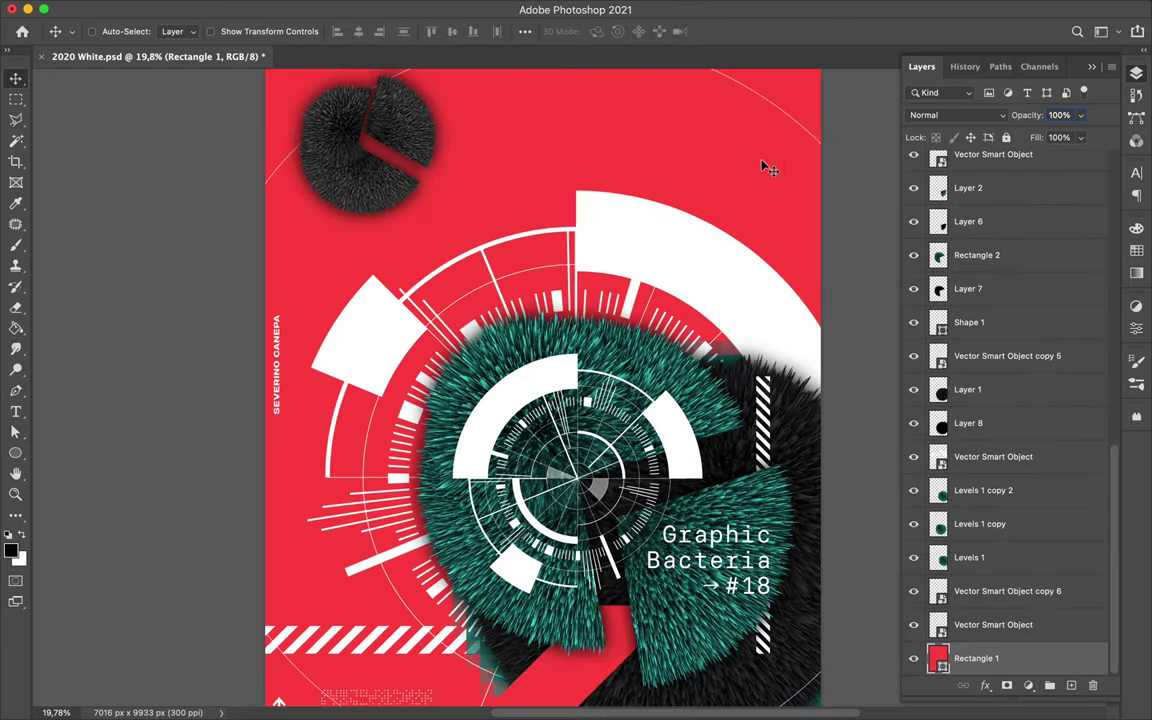
click(812, 140)
scroll(478, 240, up, 2)
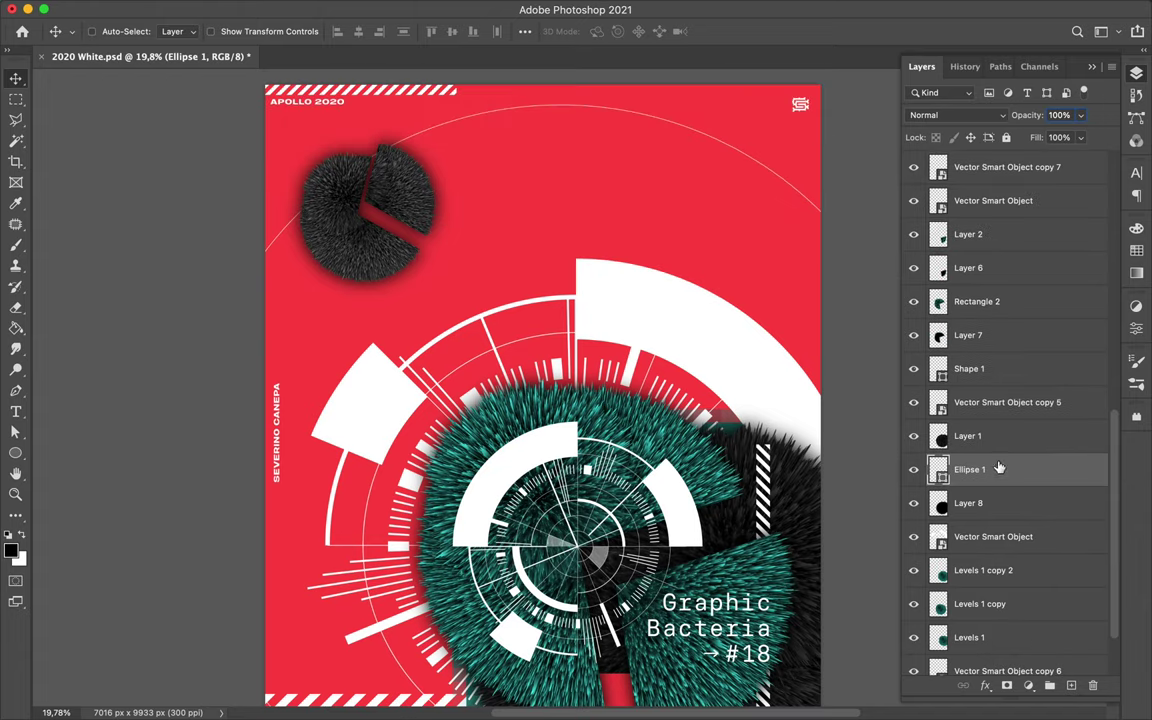
drag(1008, 260, 983, 510)
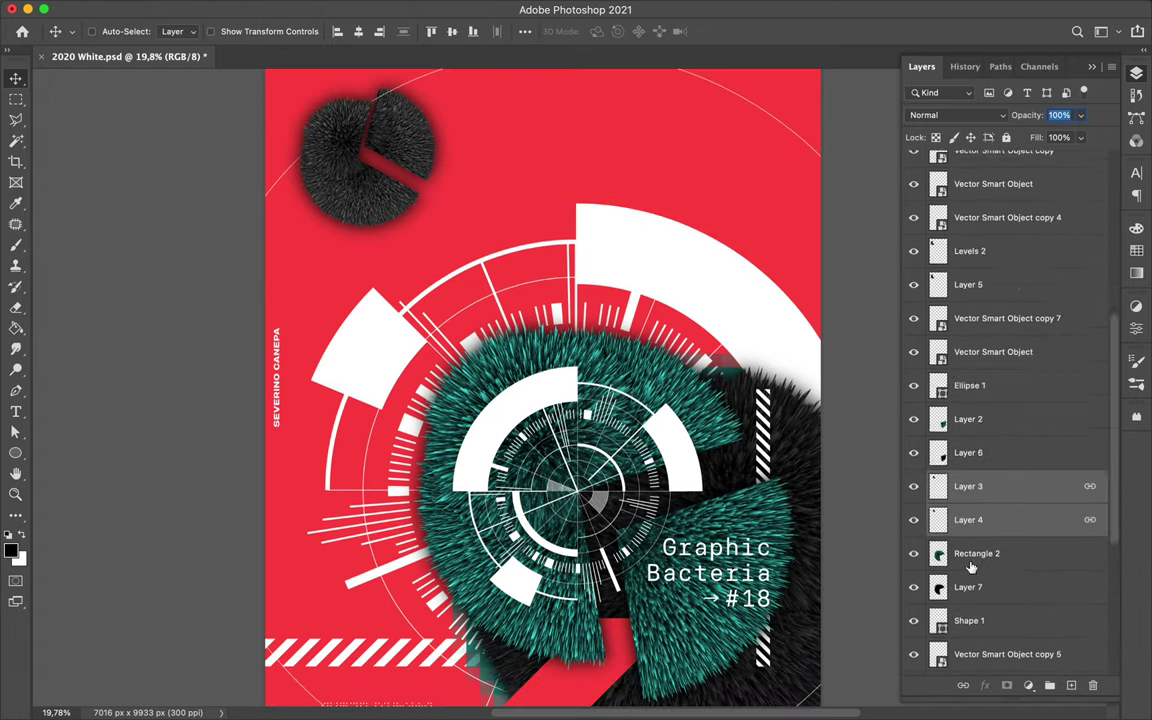
drag(983, 510, 985, 617)
mouse_move(400, 135)
mouse_down()
mouse_move(386, 114)
mouse_move(395, 120)
mouse_up()
Step: Draw a small white dot where the arc meets the fur wedge
scroll(395, 122, down, 3)
key(u)
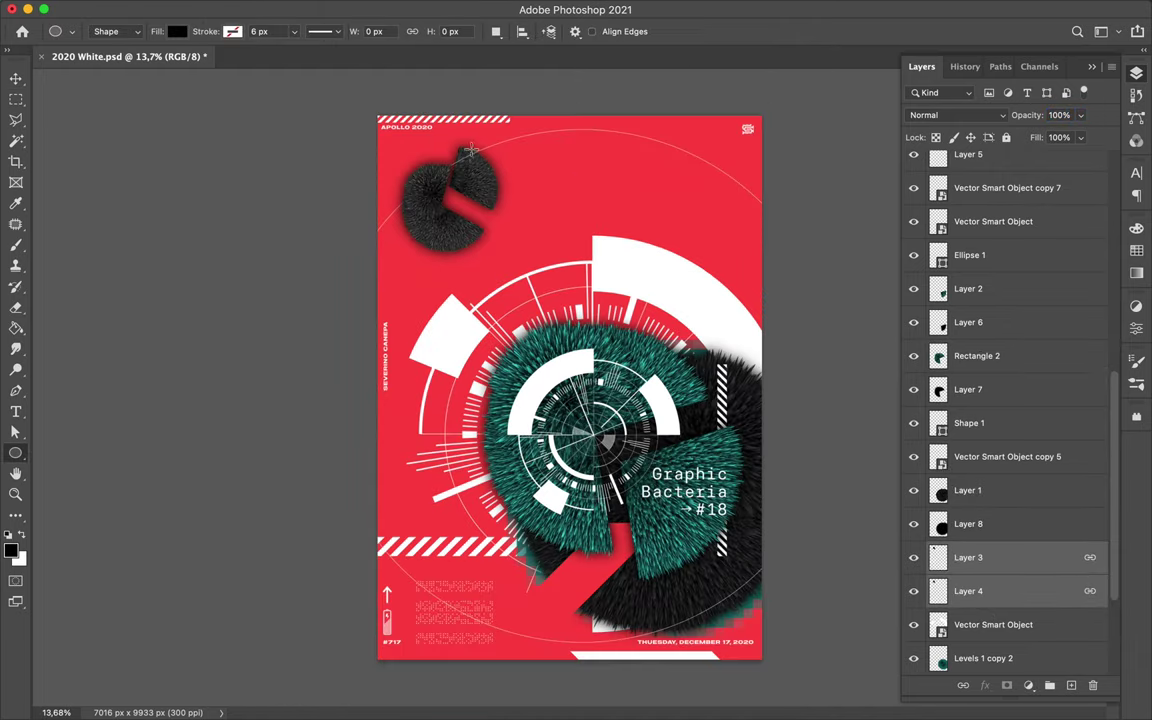
click(177, 31)
scroll(412, 178, up, 3)
drag(478, 262, 478, 256)
Step: Draw the first circuit line with a white stroke and no fill
key(v)
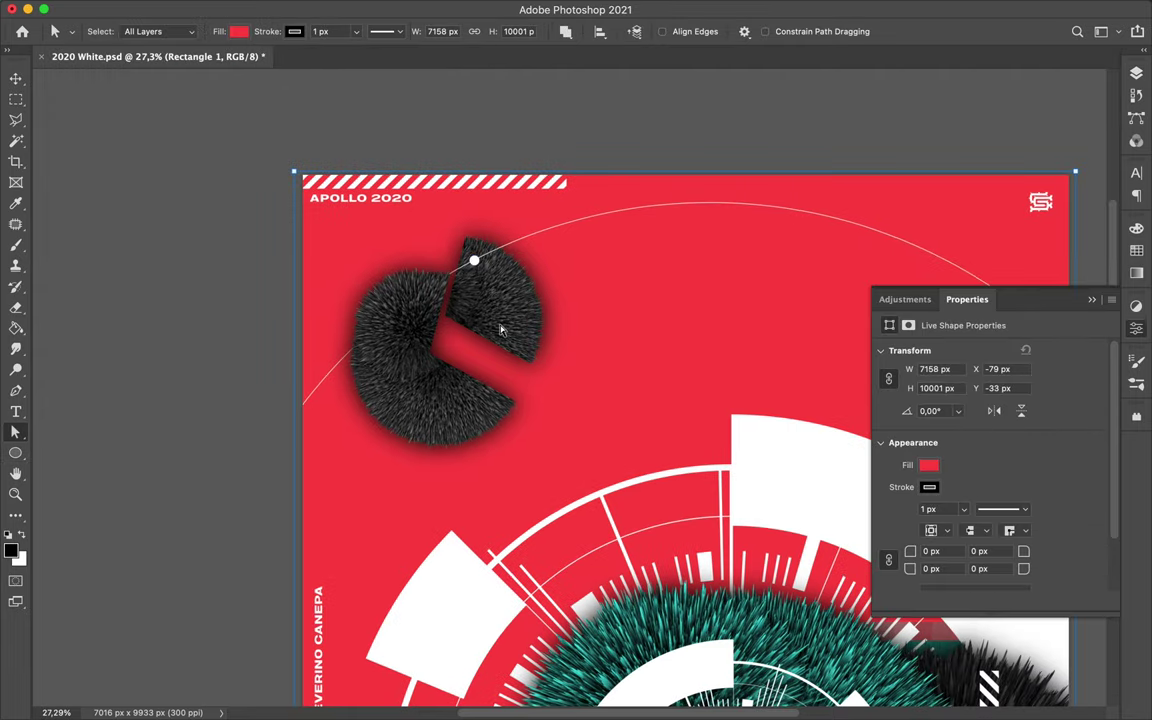
scroll(518, 348, up, 5)
scroll(518, 348, down, 5)
key(p)
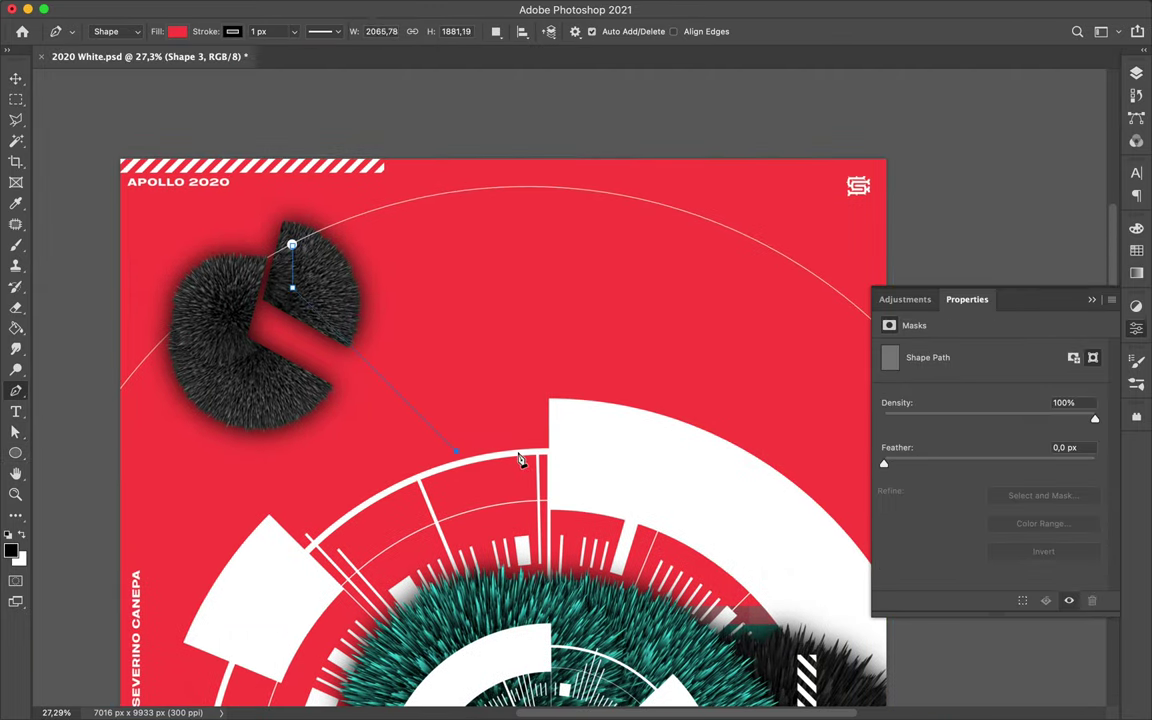
click(466, 462)
click(233, 31)
click(177, 31)
click(84, 56)
key(a)
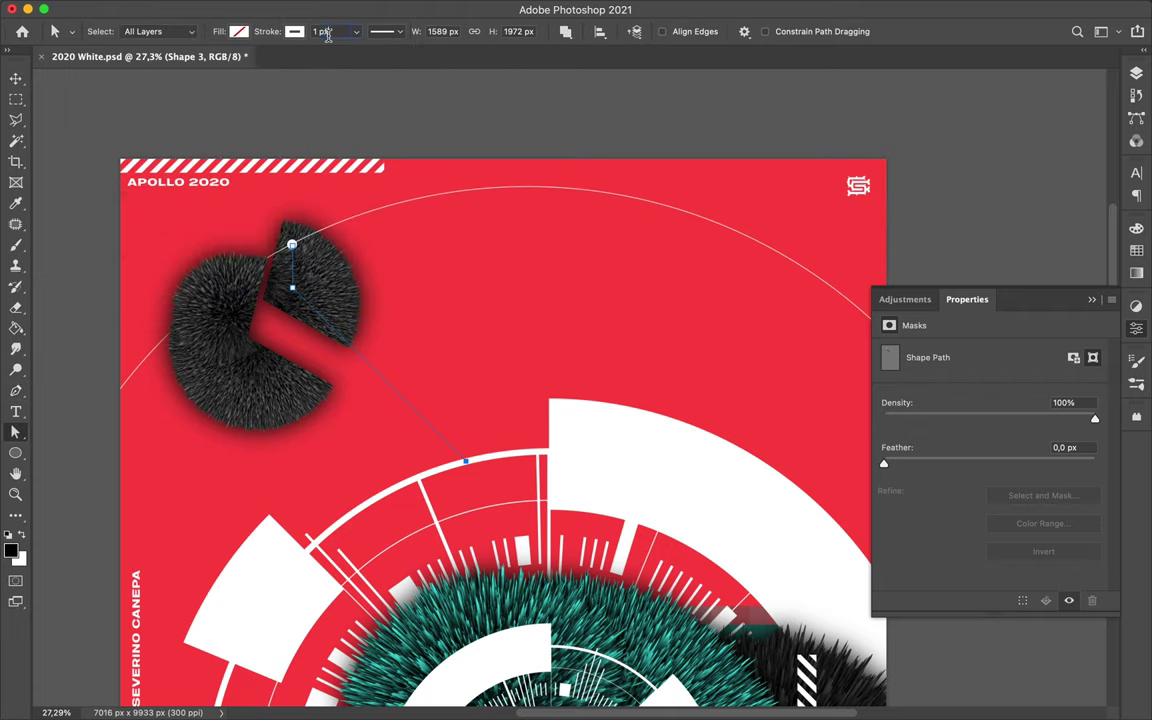
Step: Move Shape 3 above Layer 1 in the layer stack
key(v)
click(447, 447)
drag(970, 624, 1000, 238)
scroll(329, 234, up, 2)
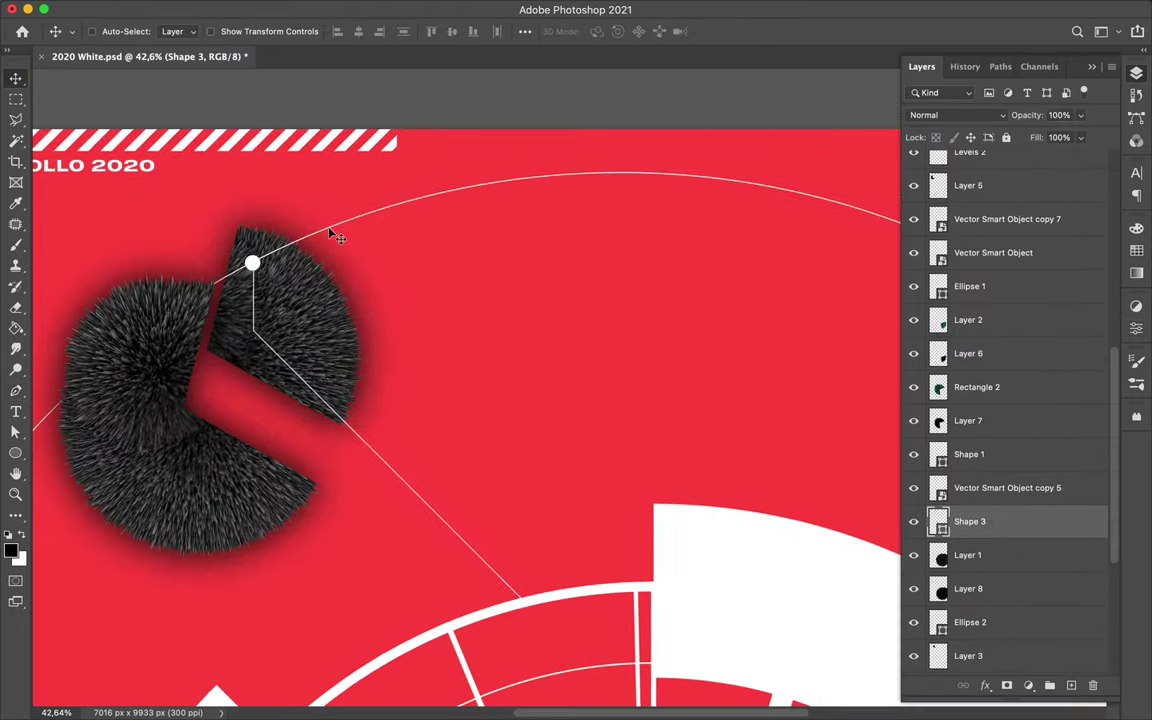
Step: Draw a second circuit line inside the fur wedge
key(p)
click(294, 374)
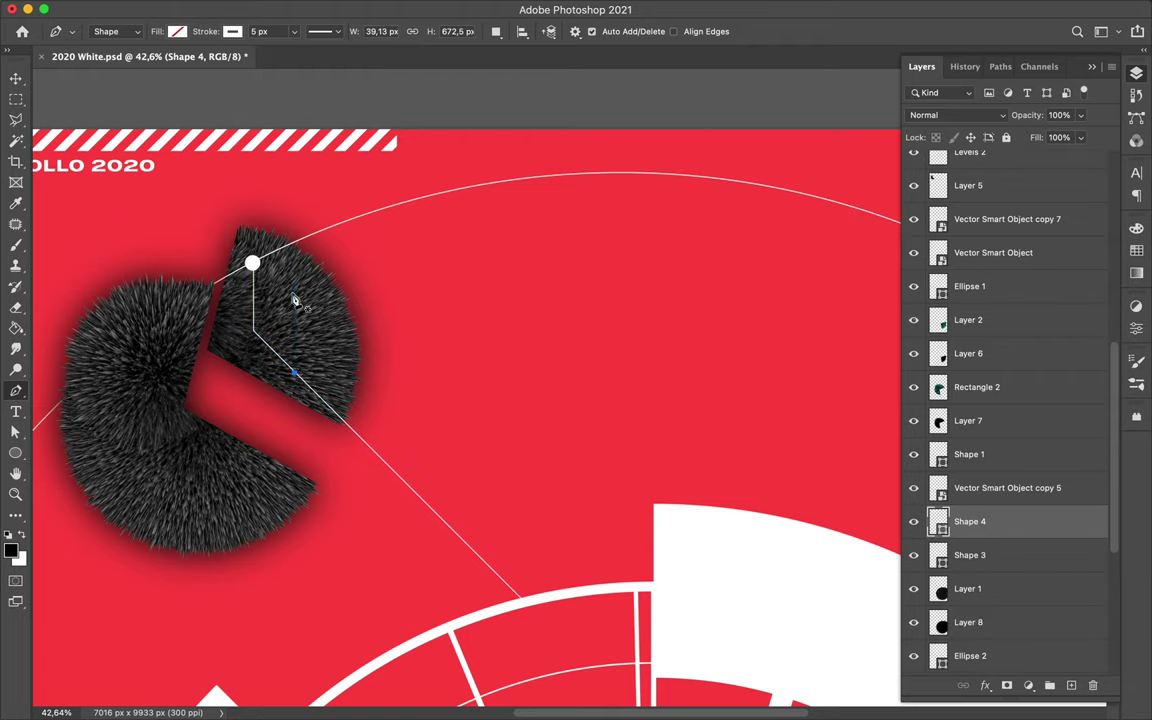
key(a)
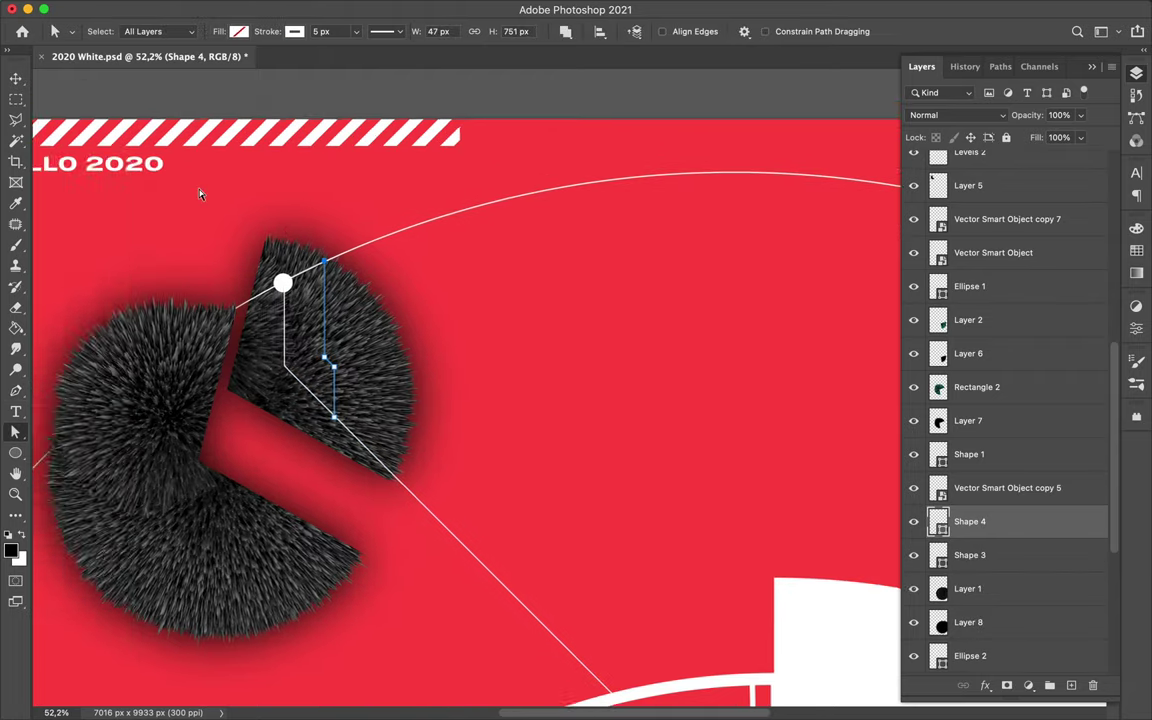
scroll(195, 180, up, 5)
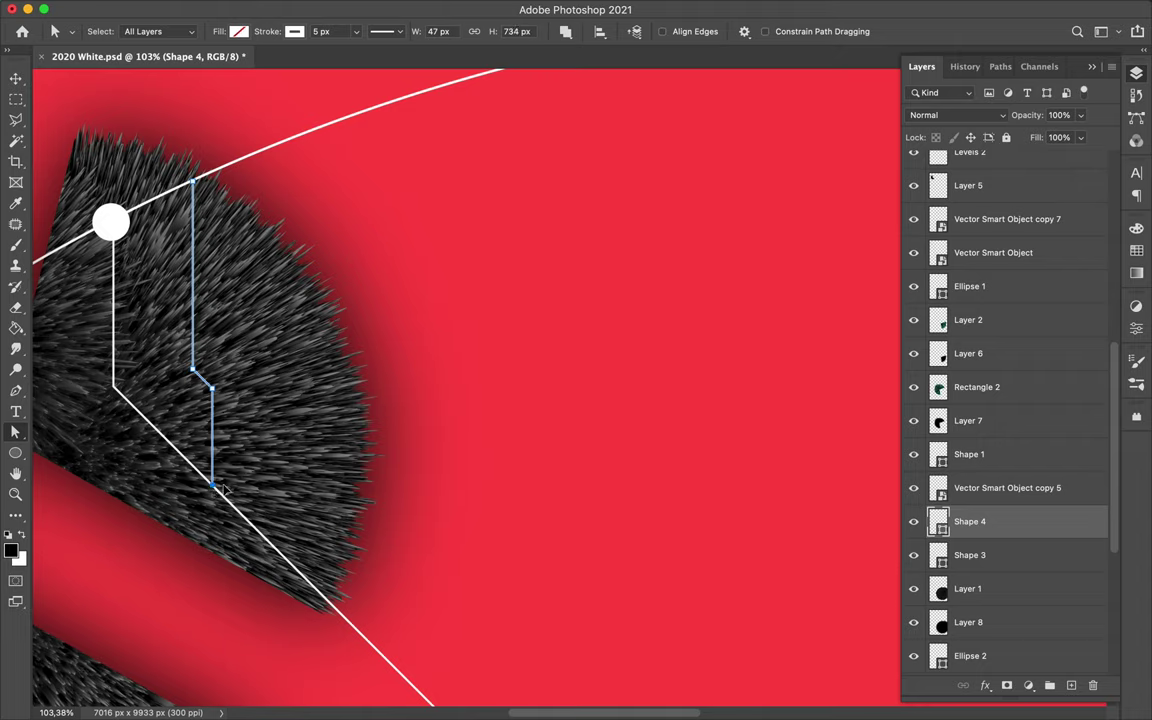
click(225, 488)
key(p)
scroll(231, 514, down, 4)
scroll(231, 530, down, 3)
scroll(360, 522, down, 3)
scroll(360, 522, up, 10)
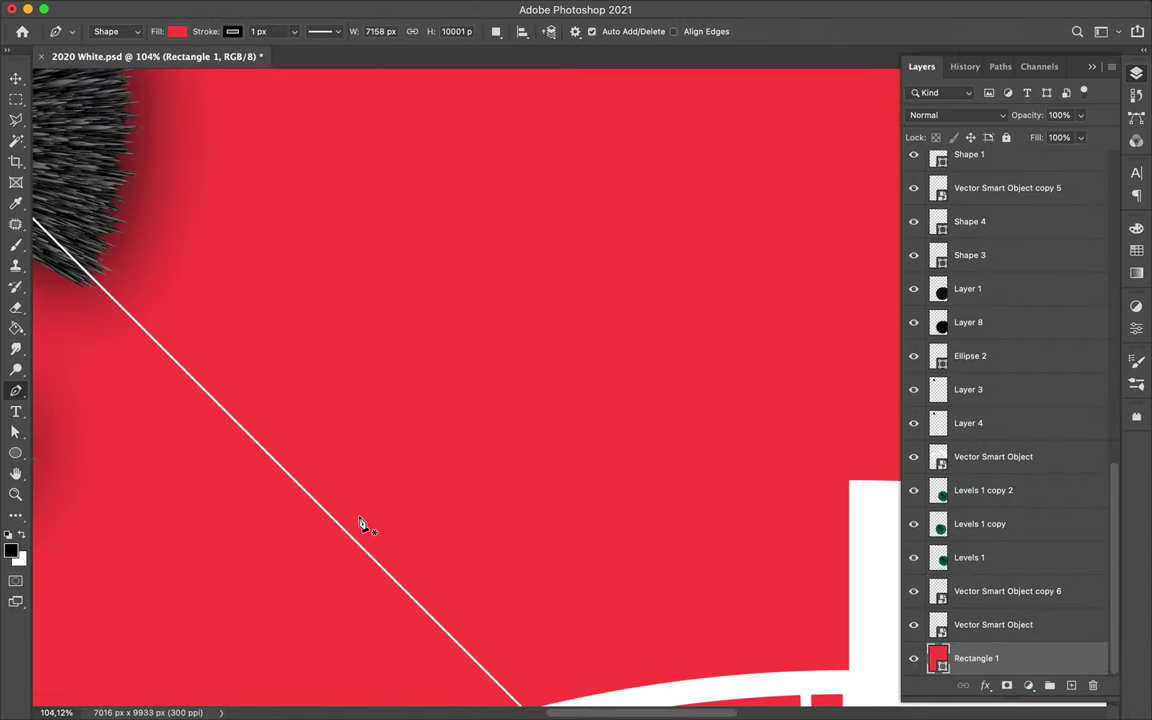
Step: Draw a stepped circuit line beside the long diagonal with no fill and 11 px white stroke
click(338, 523)
click(381, 525)
scroll(603, 667, down, 5)
click(616, 508)
key(a)
click(238, 31)
click(183, 59)
click(325, 31)
key(Return)
scroll(311, 278, up, 5)
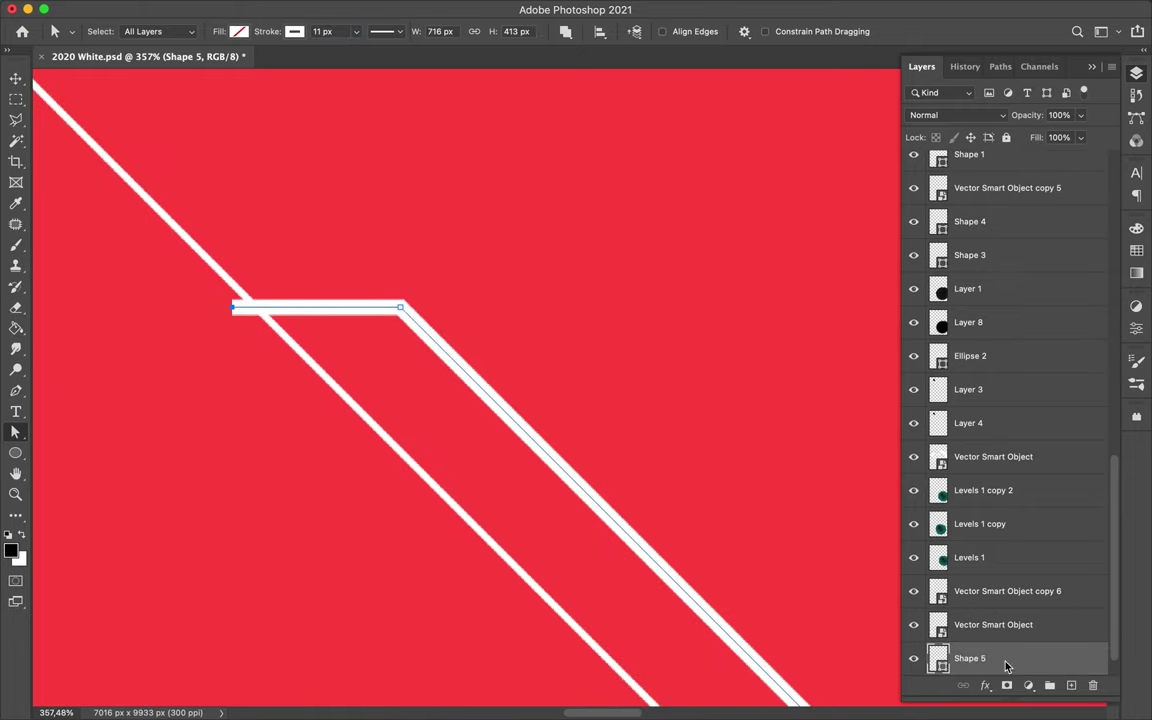
Step: Try deleting the overlapping bit of line, dismissing the no-pixels warning
key(l)
key(Delete)
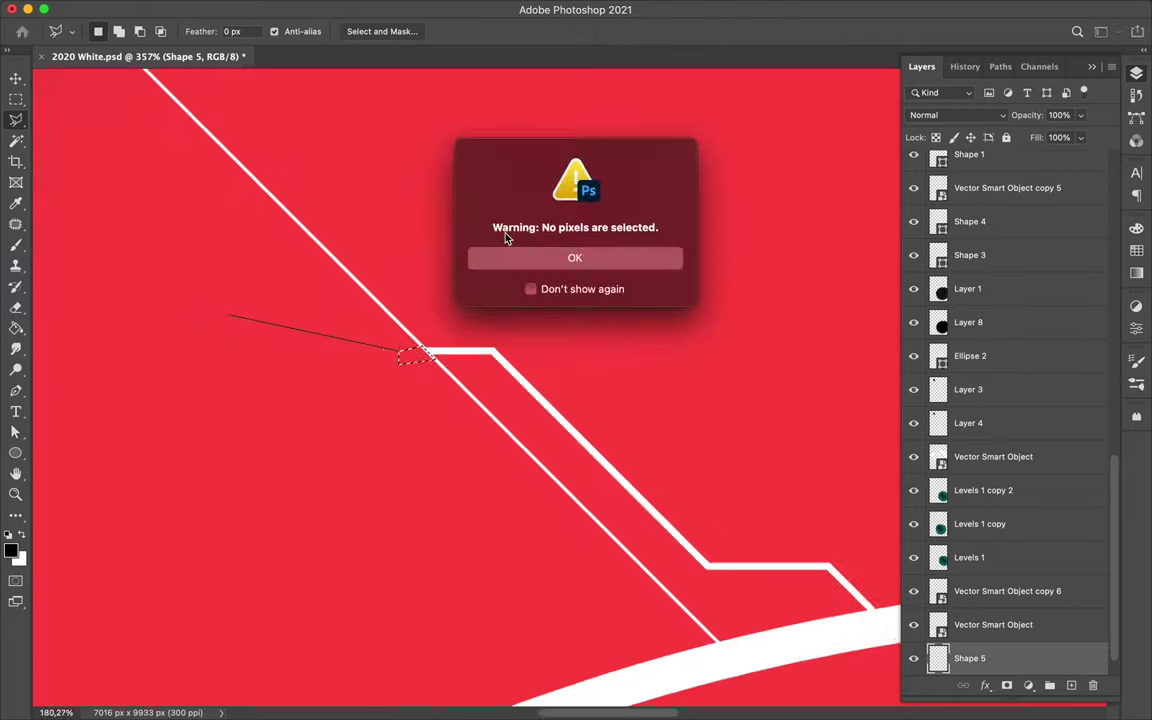
key(Return)
scroll(390, 348, down, 5)
key(p)
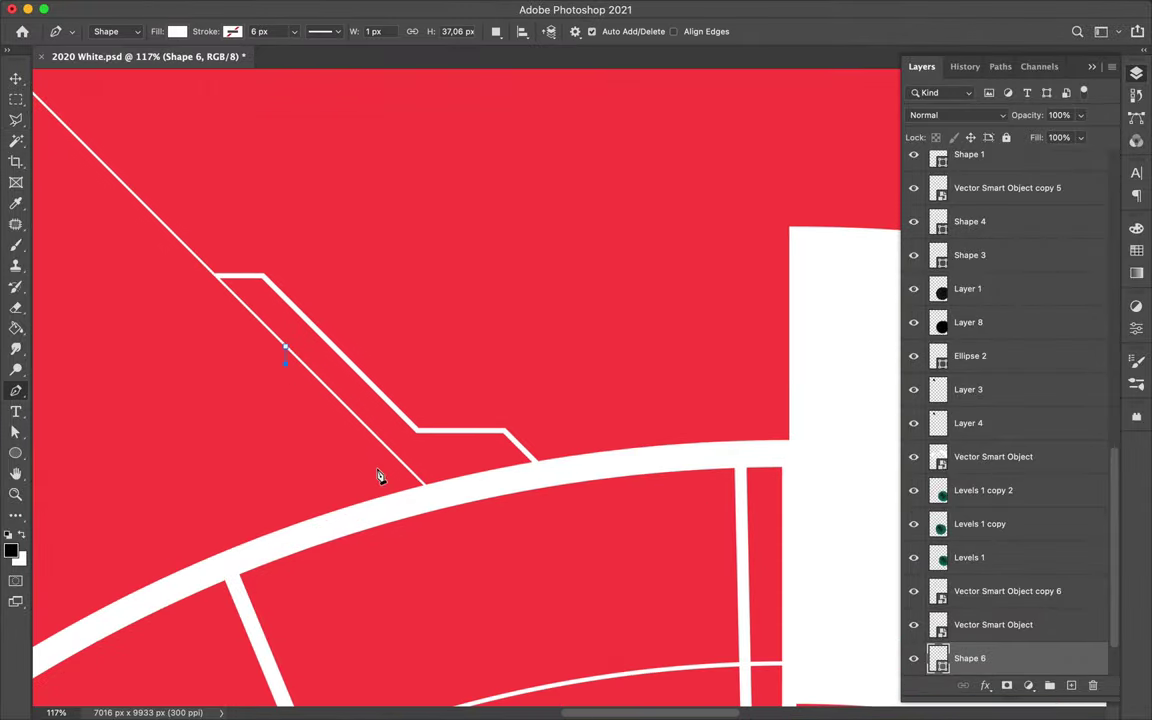
scroll(180, 237, up, 5)
scroll(175, 272, up, 2)
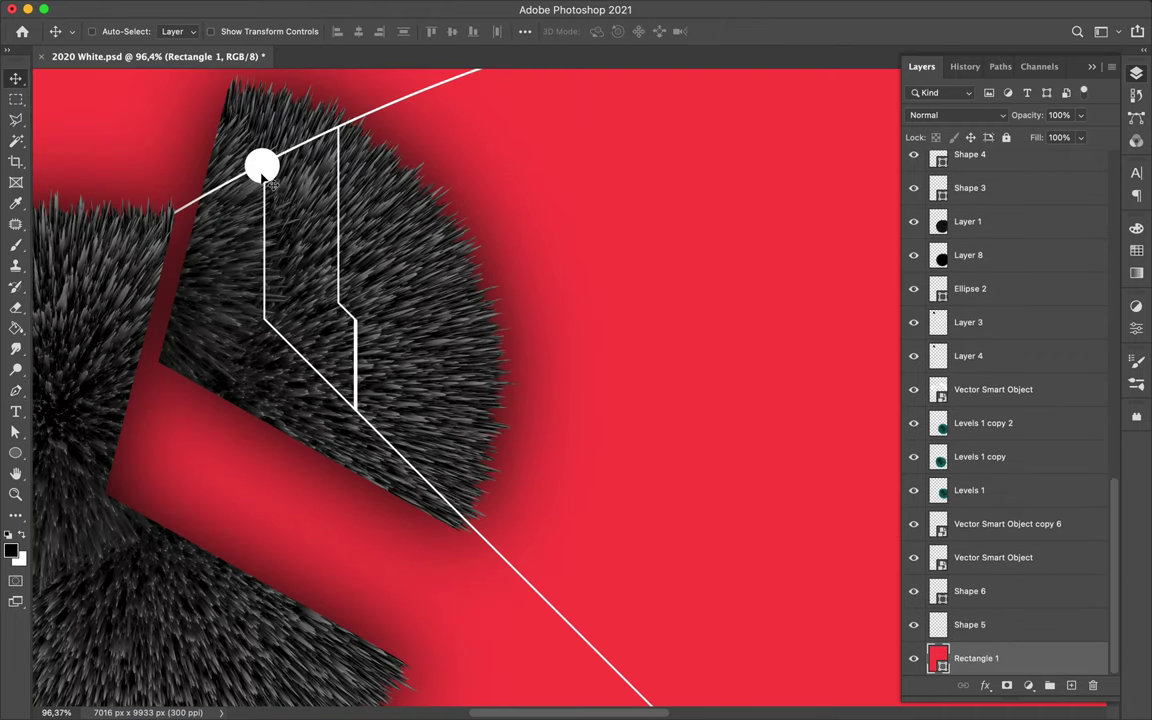
Step: Copy the white dot onto the line's corner and scale the copy down
drag(267, 175, 337, 122)
key(ctrl+t)
key(Return)
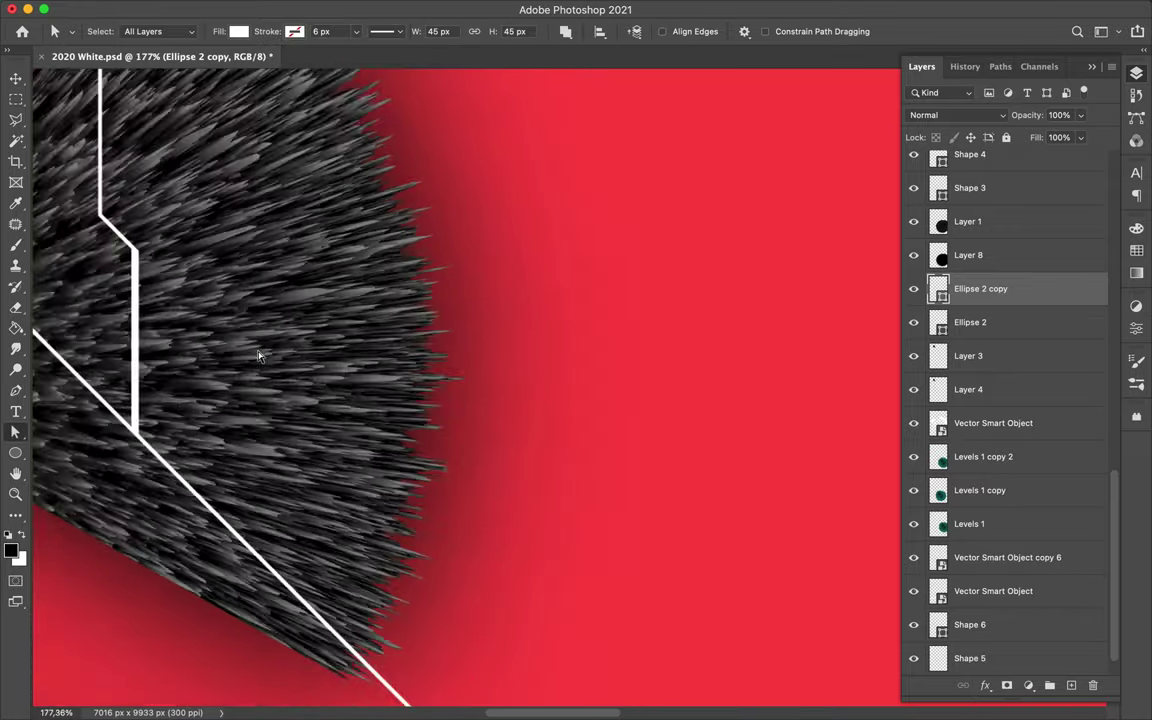
key(a)
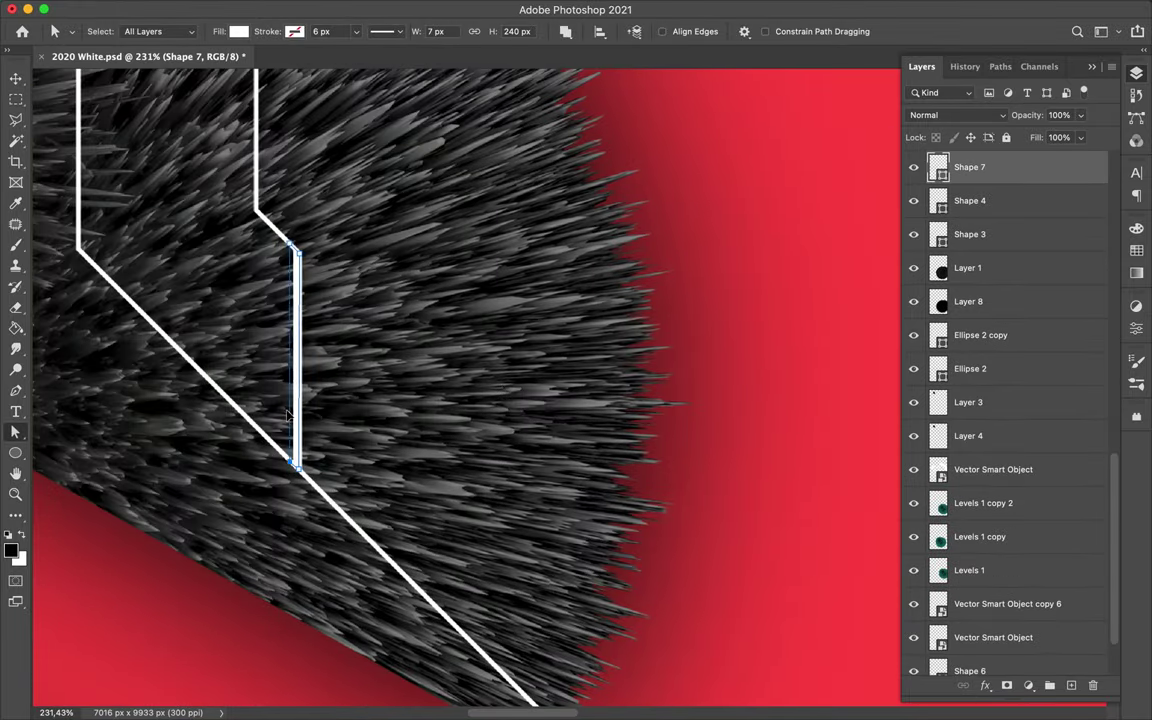
click(424, 463)
scroll(430, 480, down, 3)
scroll(435, 490, down, 3)
scroll(440, 502, down, 3)
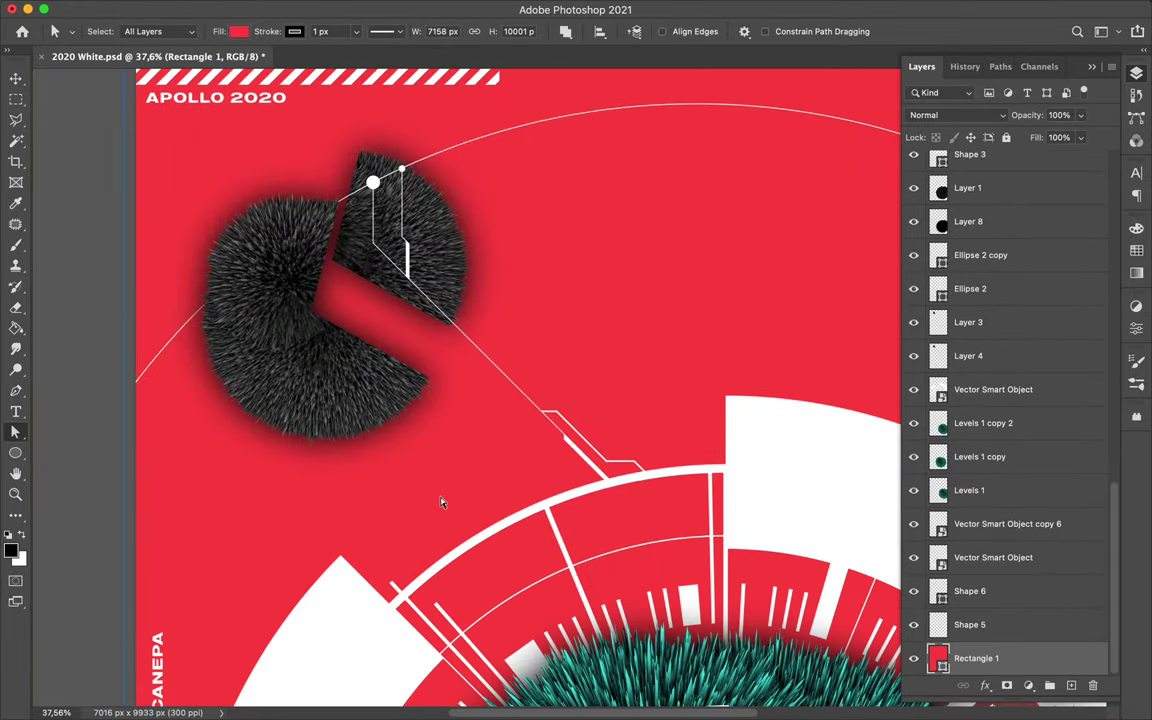
Step: Draw a thin unfilled line from below the wedge down toward the HUD rings
key(p)
click(494, 365)
click(494, 389)
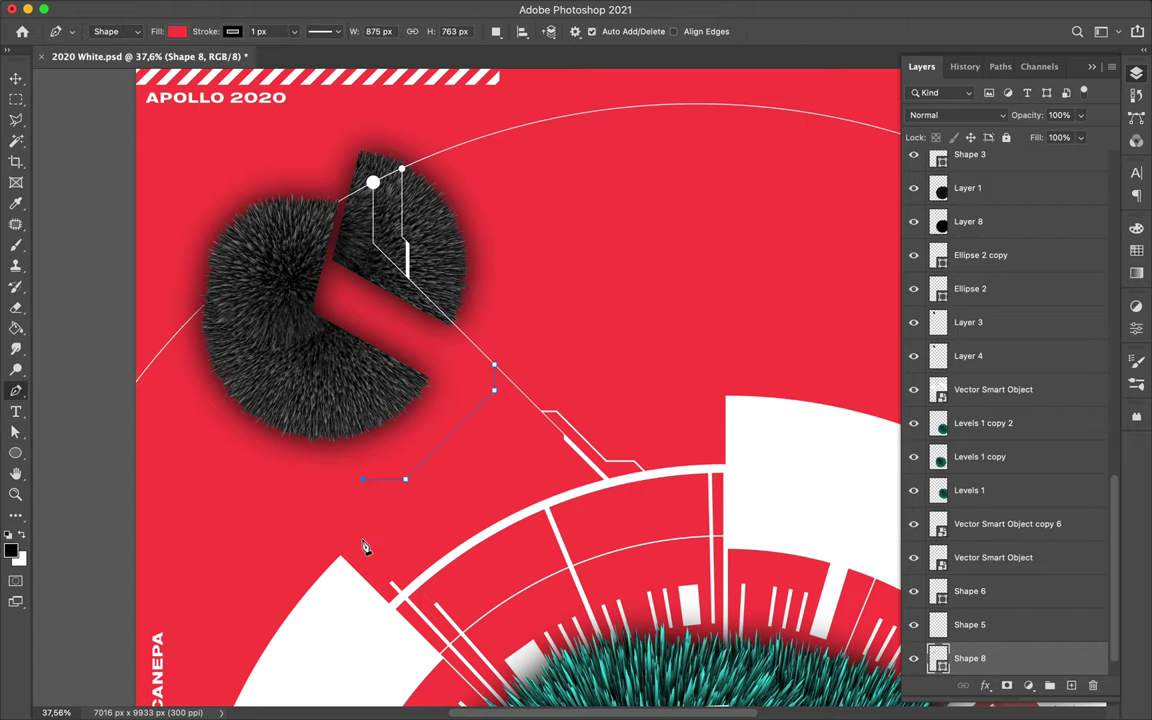
click(362, 593)
key(a)
click(238, 31)
click(185, 95)
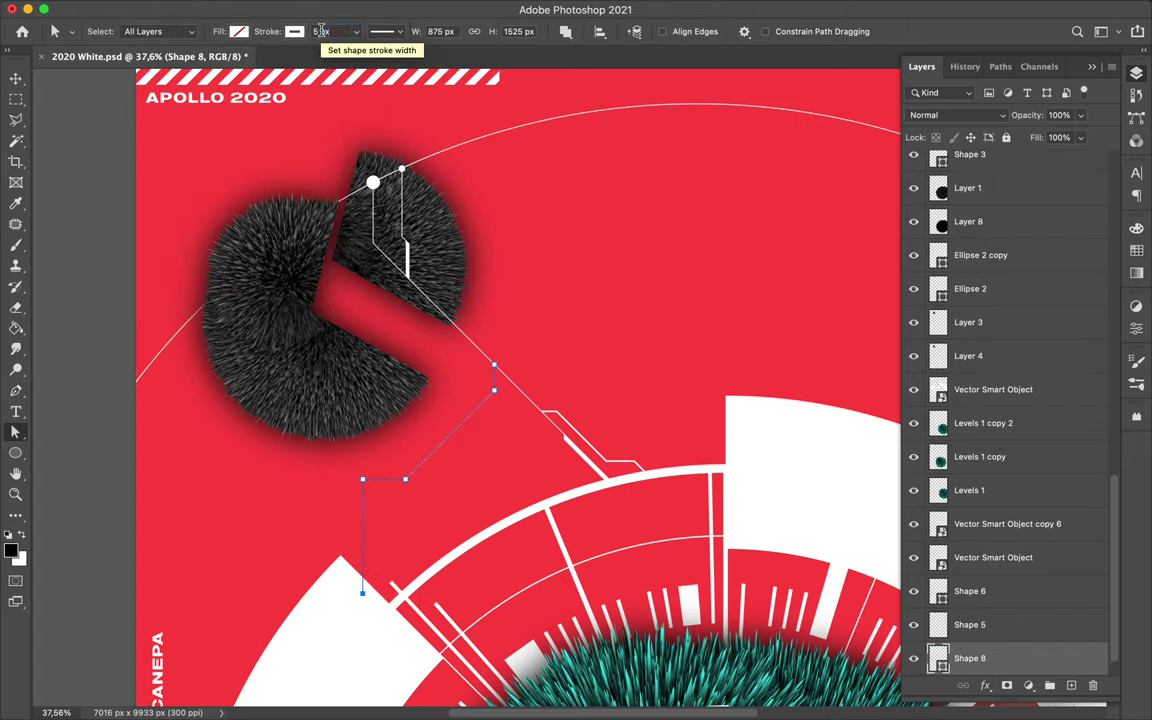
click(415, 379)
scroll(456, 340, up, 3)
scroll(352, 563, down, 3)
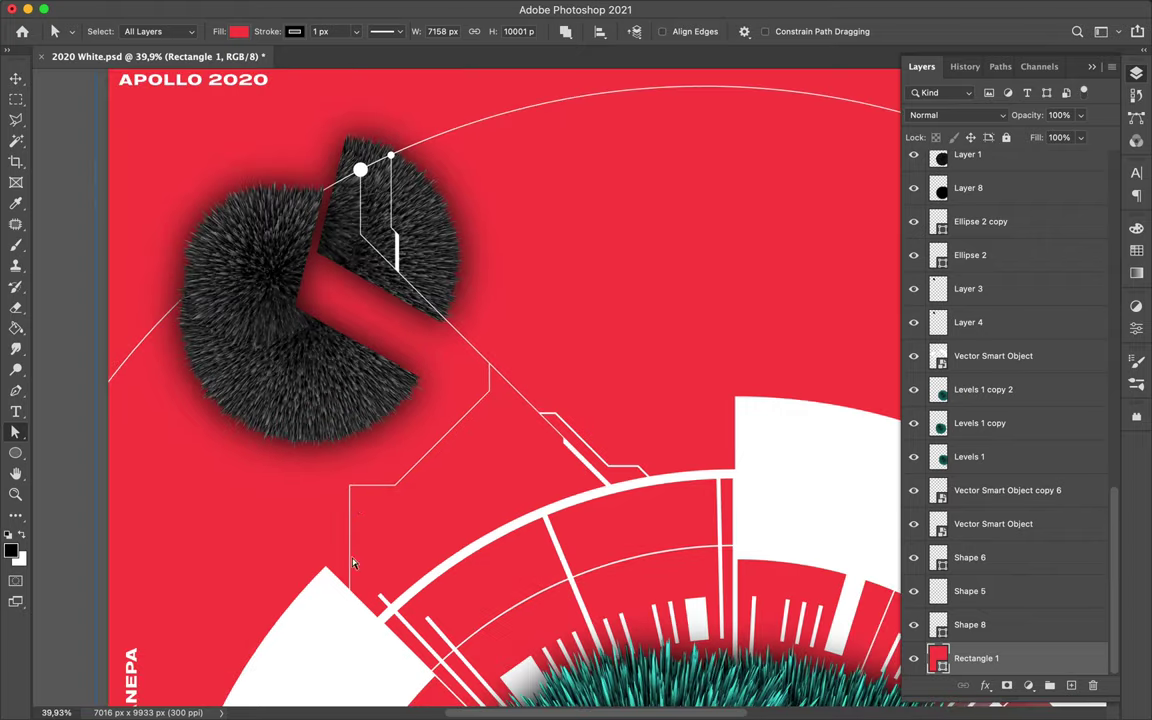
scroll(352, 563, down, 5)
Step: Duplicate Ellipse 1 and edit its anchor points to leave an arc segment
key(v)
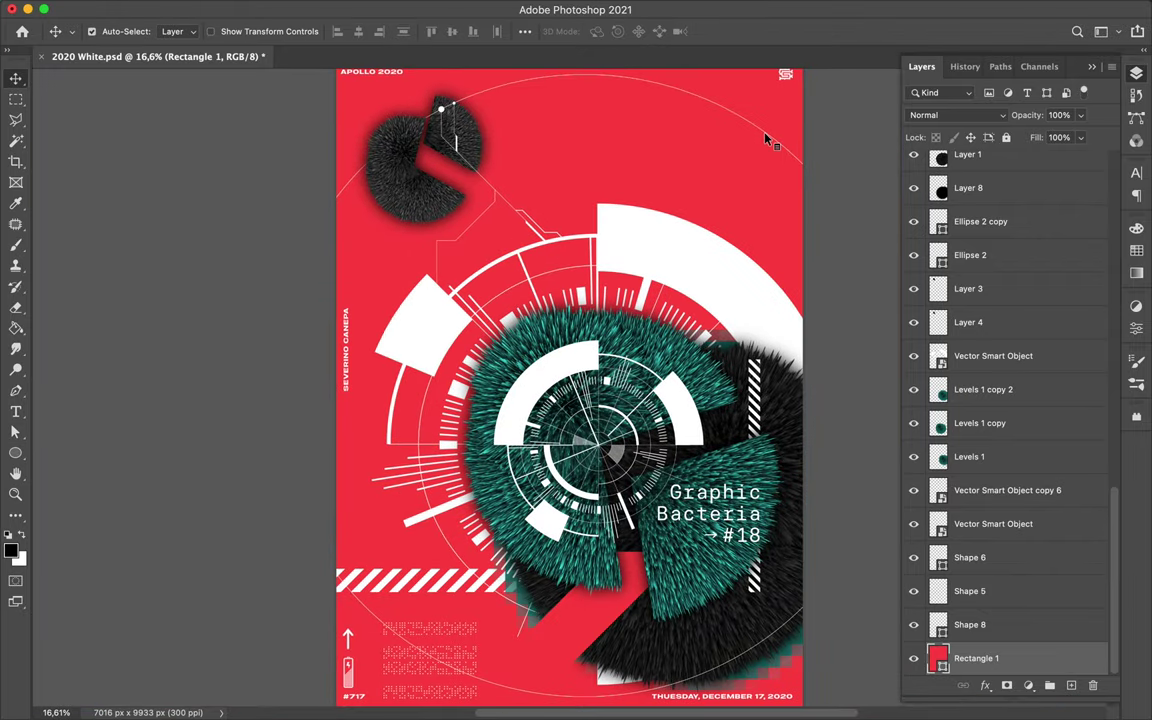
key(ctrl+j)
key(a)
scroll(536, 256, up, 2)
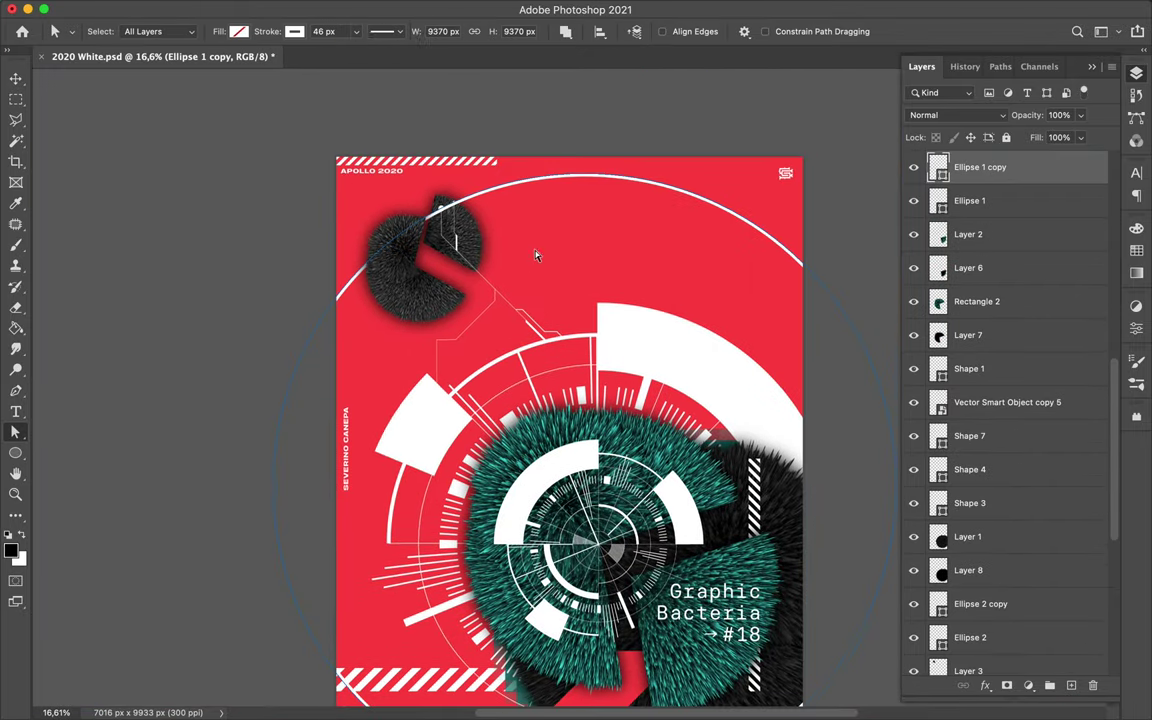
key(p)
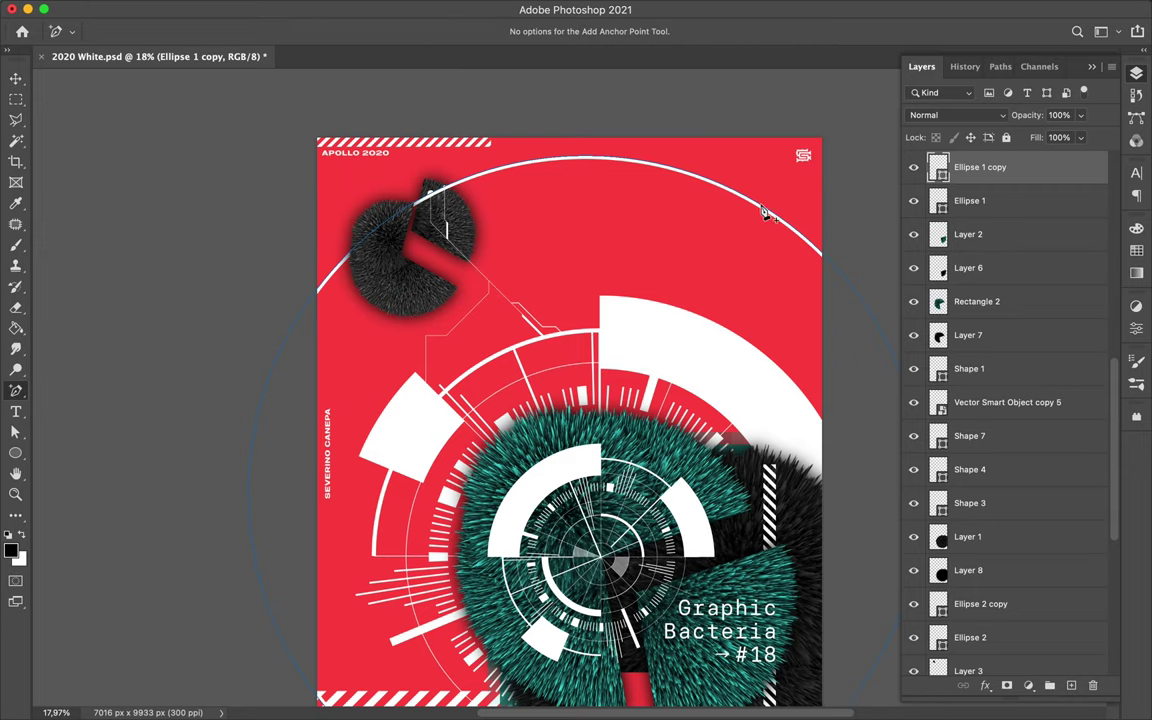
key(a)
scroll(573, 598, down, 5)
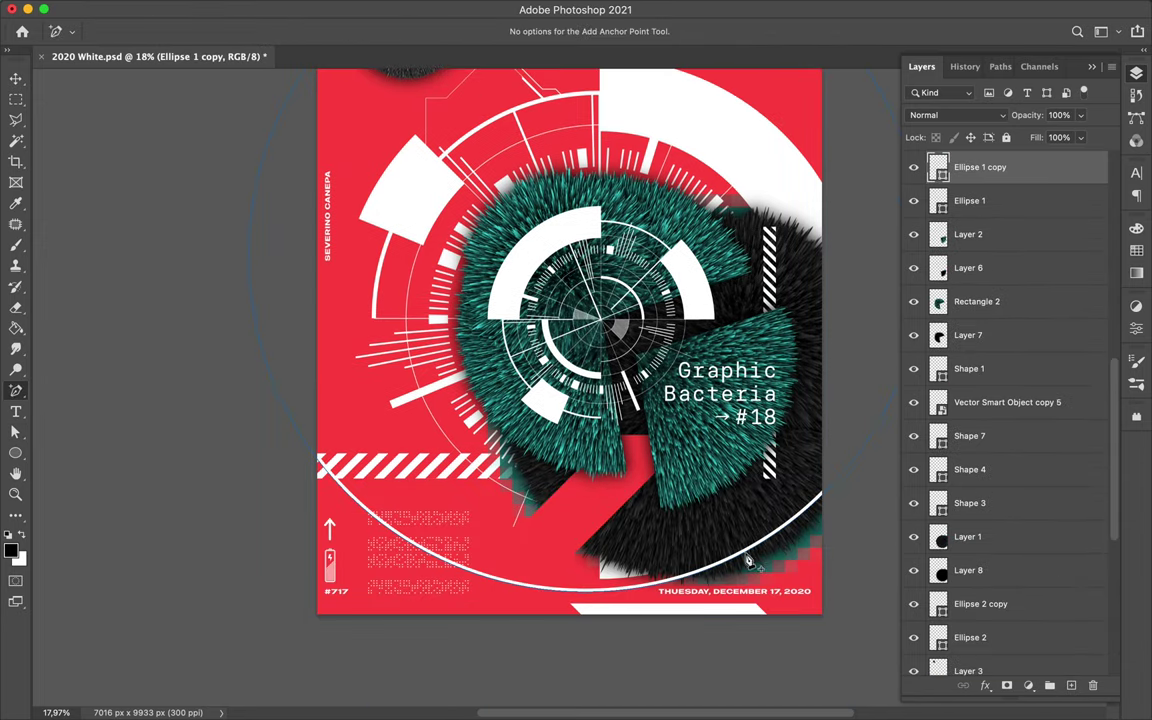
click(585, 597)
Step: Duplicate the arc copy again and give it a 106 px stroke
key(v)
scroll(781, 371, up, 5)
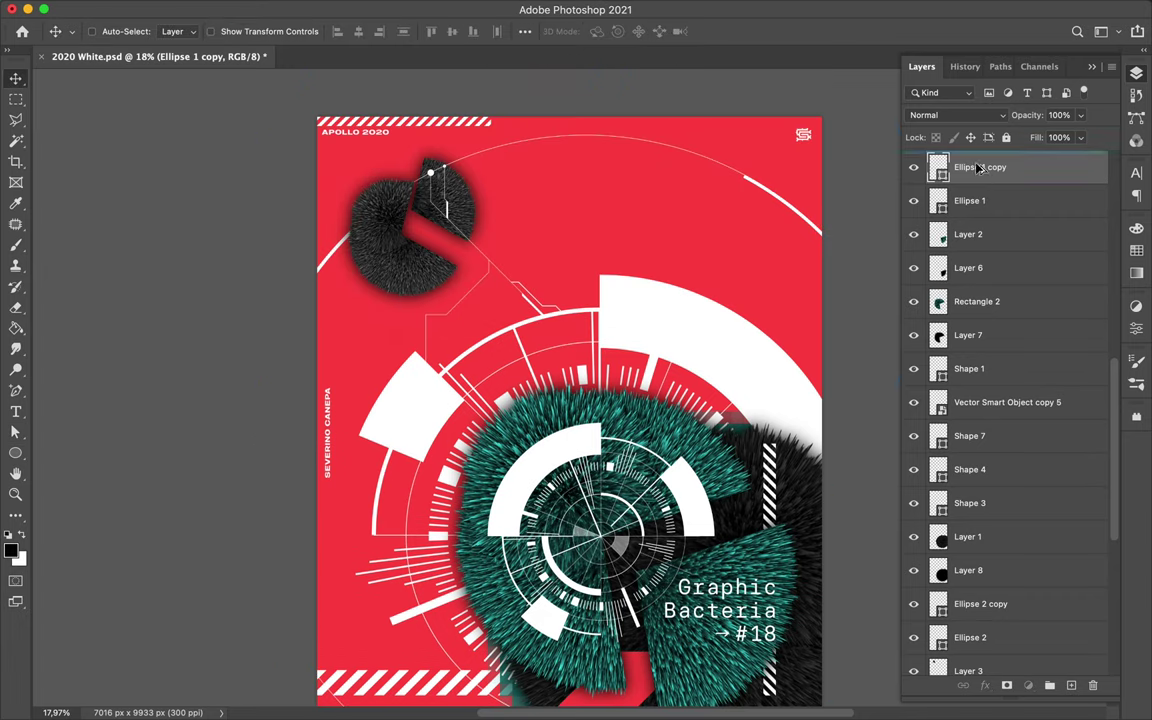
key(ctrl+j)
text(a106)
key(Return)
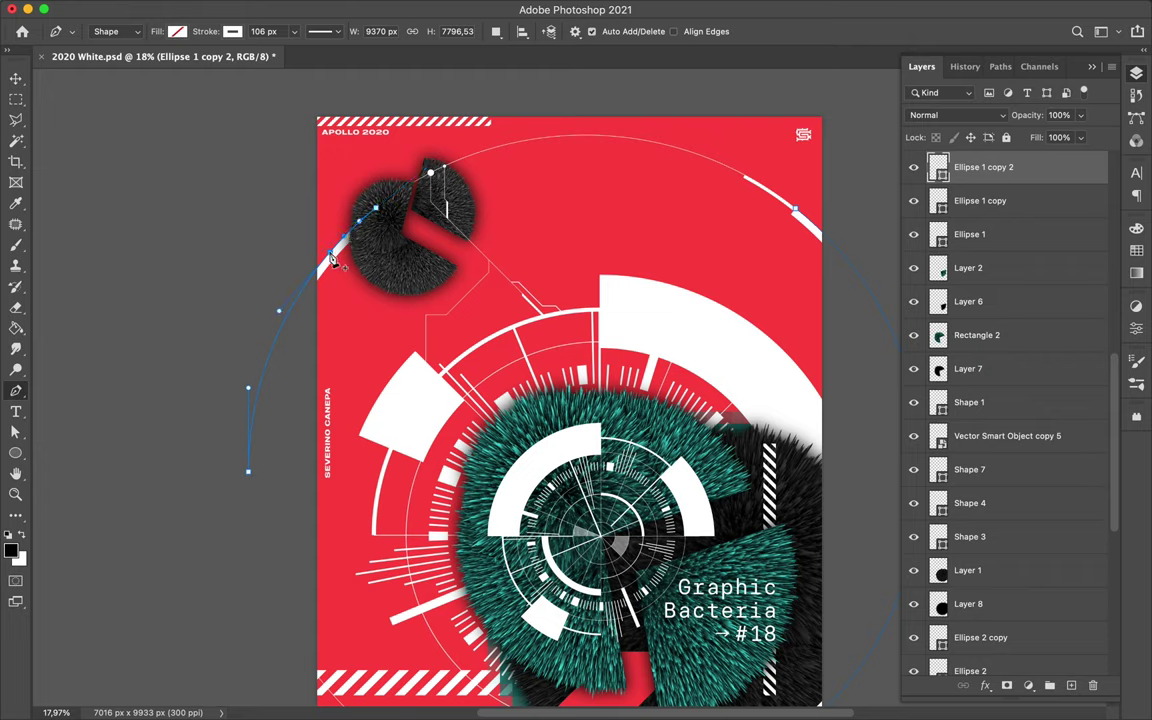
Step: Fit the whole poster in view and select the Graphic Bacteria text
scroll(319, 256, down, 5)
key(v)
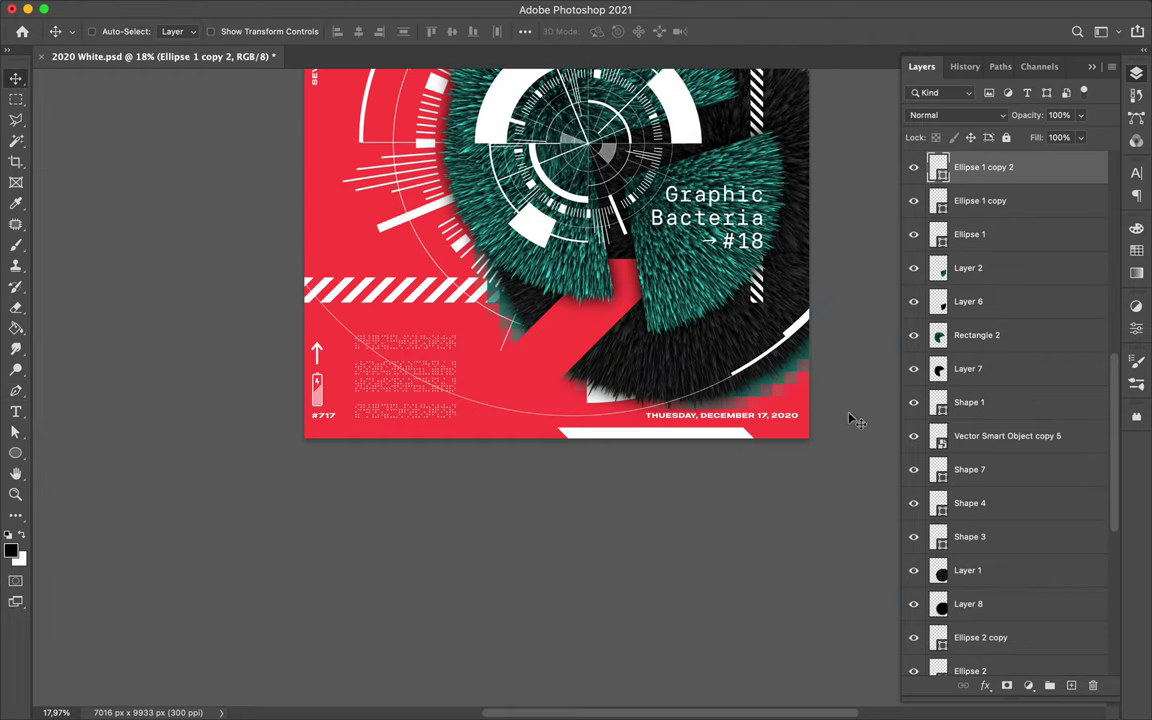
key(ctrl+0)
ctrl+click(683, 490)
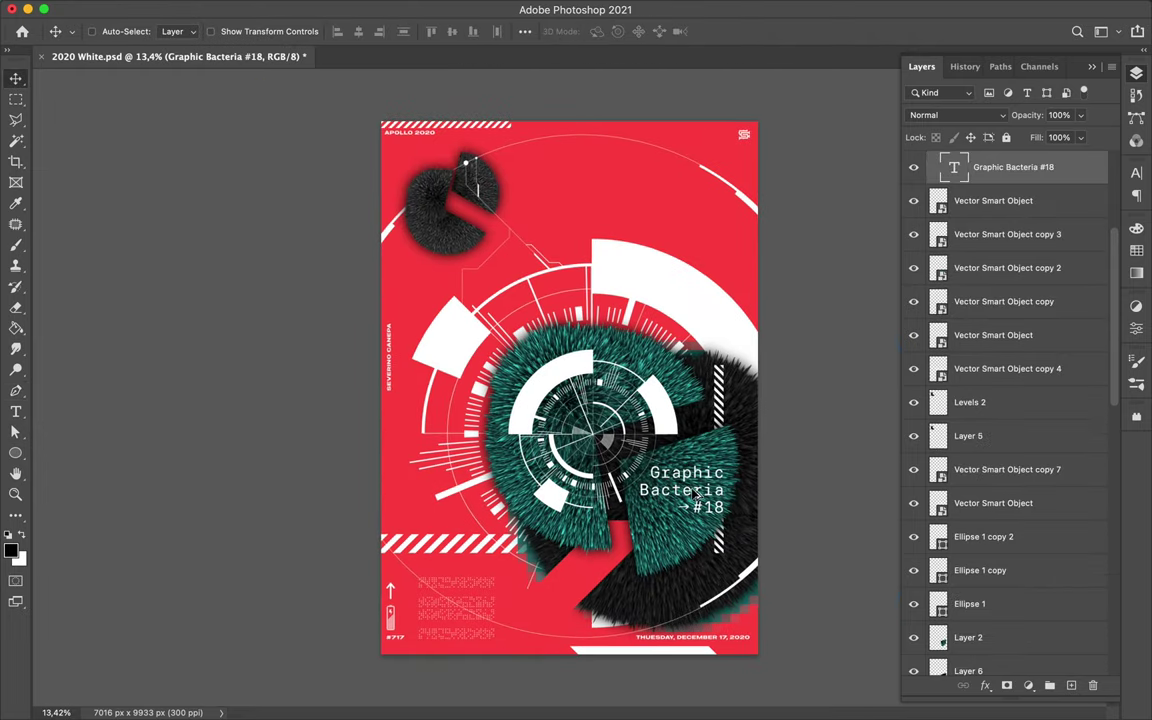
Step: Duplicate the Graphic Bacteria #18 text to the top-left sphere and retype it as '<virus>'
drag(683, 490, 468, 243)
double_click(470, 243)
text(<virus>)
key(ctrl+Return)
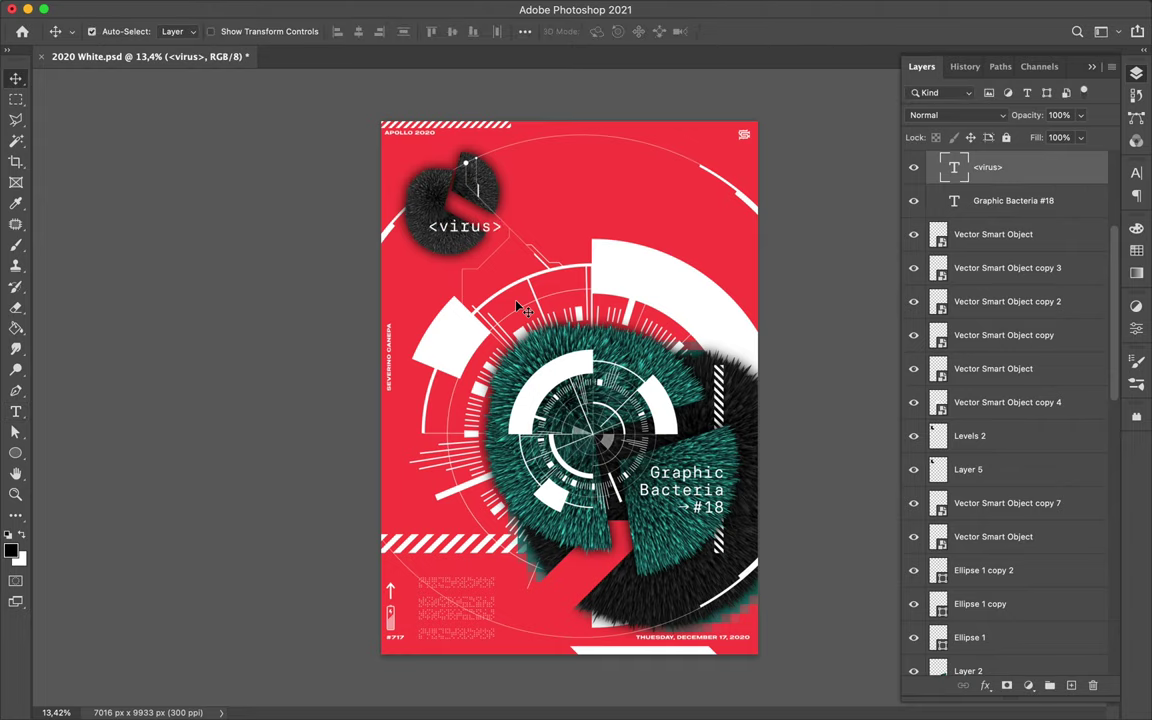